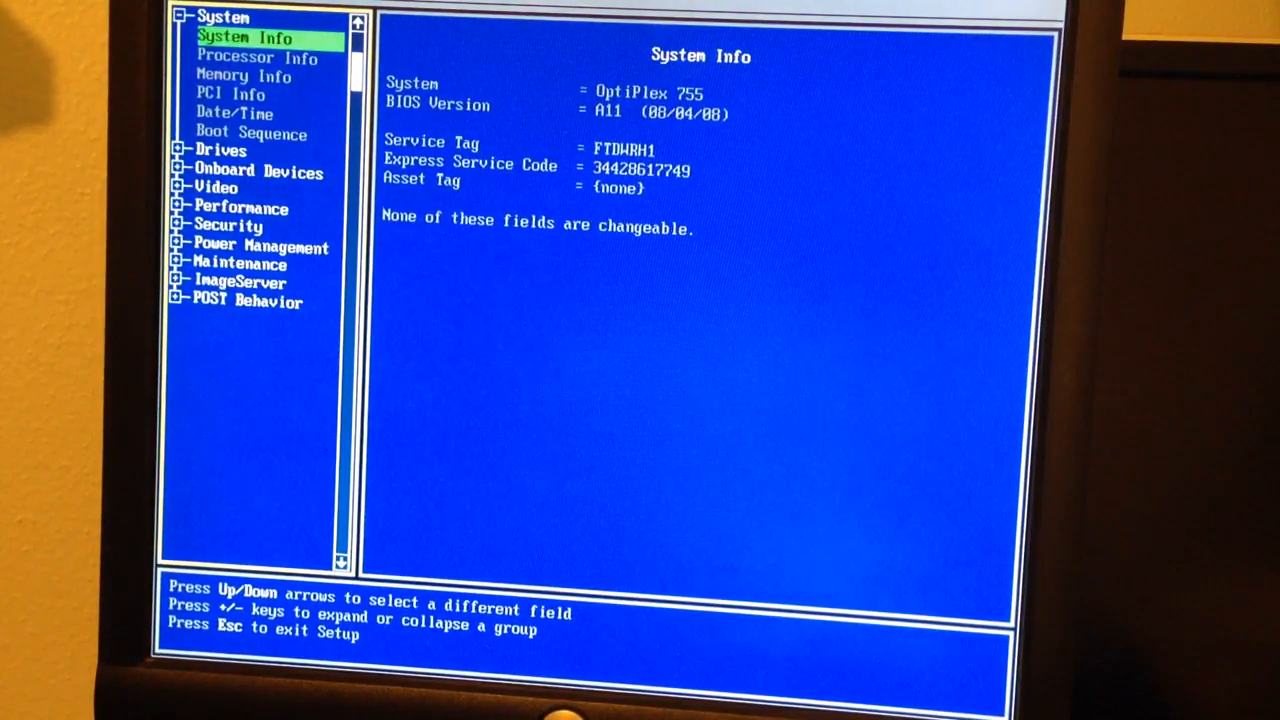
Step down through Processor Info, Memory Info, PCI Info and Boot Sequence to reach Onboard Devices.
key(Down)
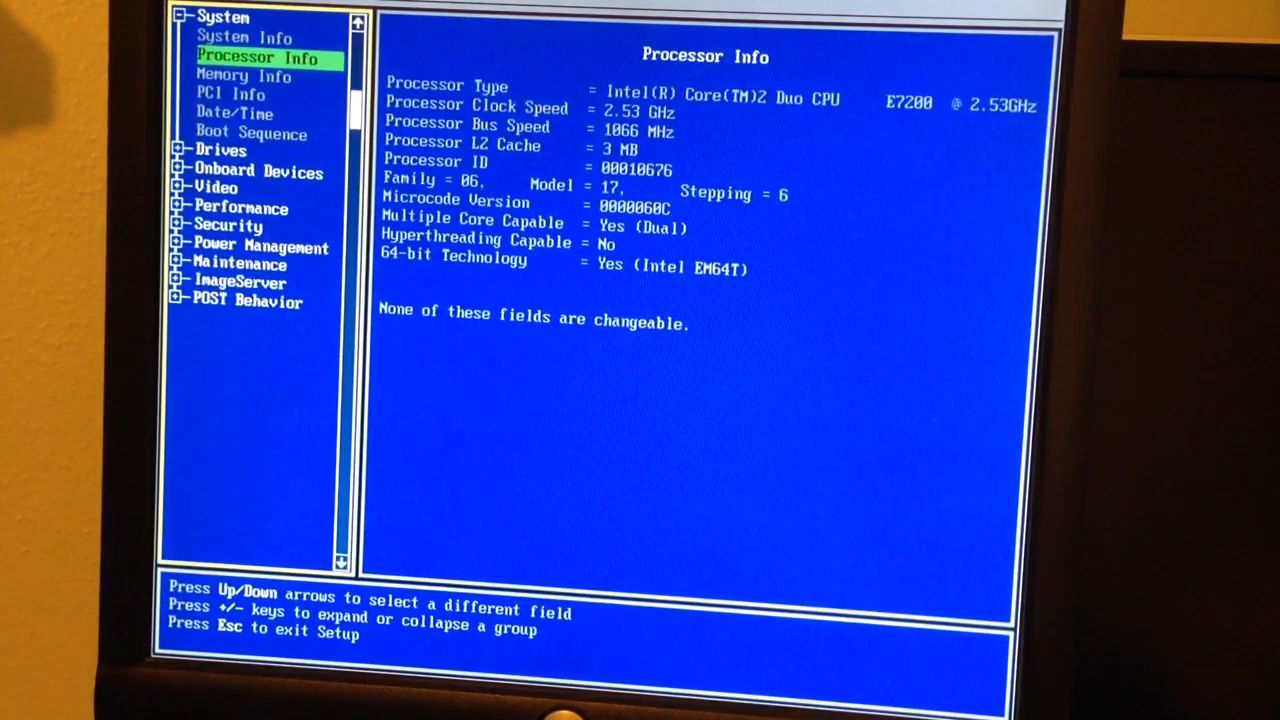
key(Down)
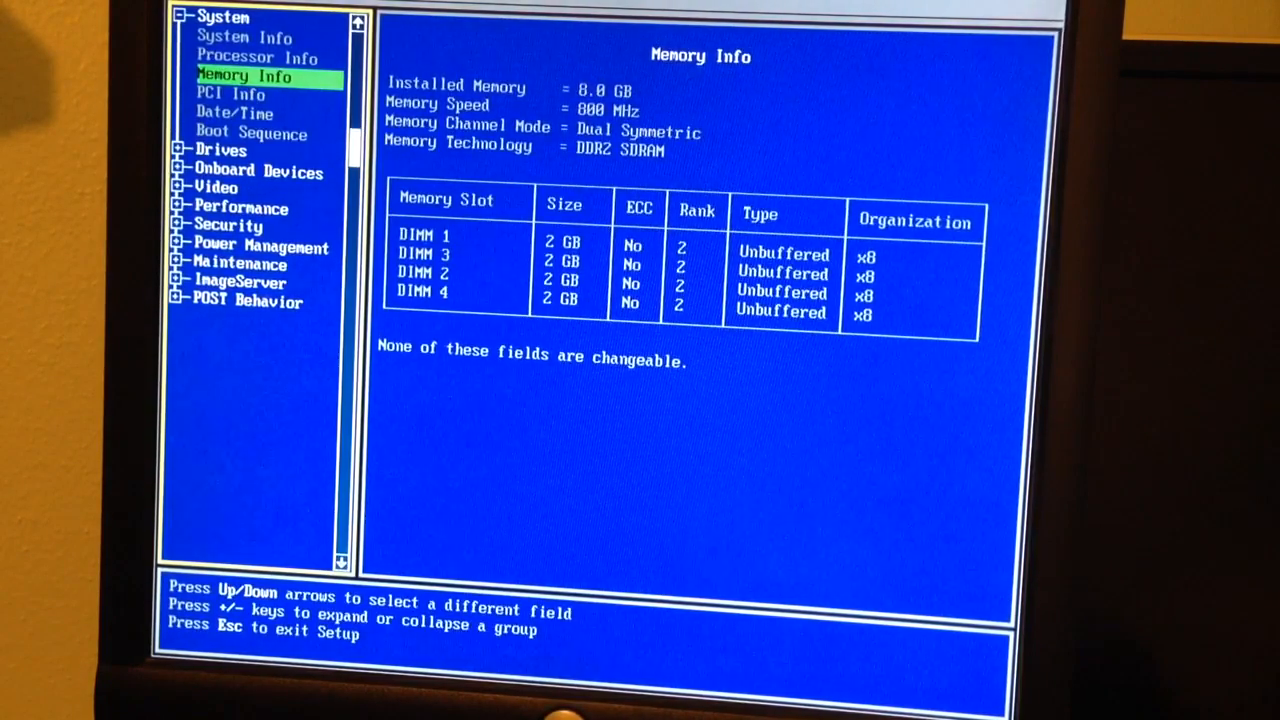
key(Down)
key(Up)
key(Up)
key(Down)
key(Down)
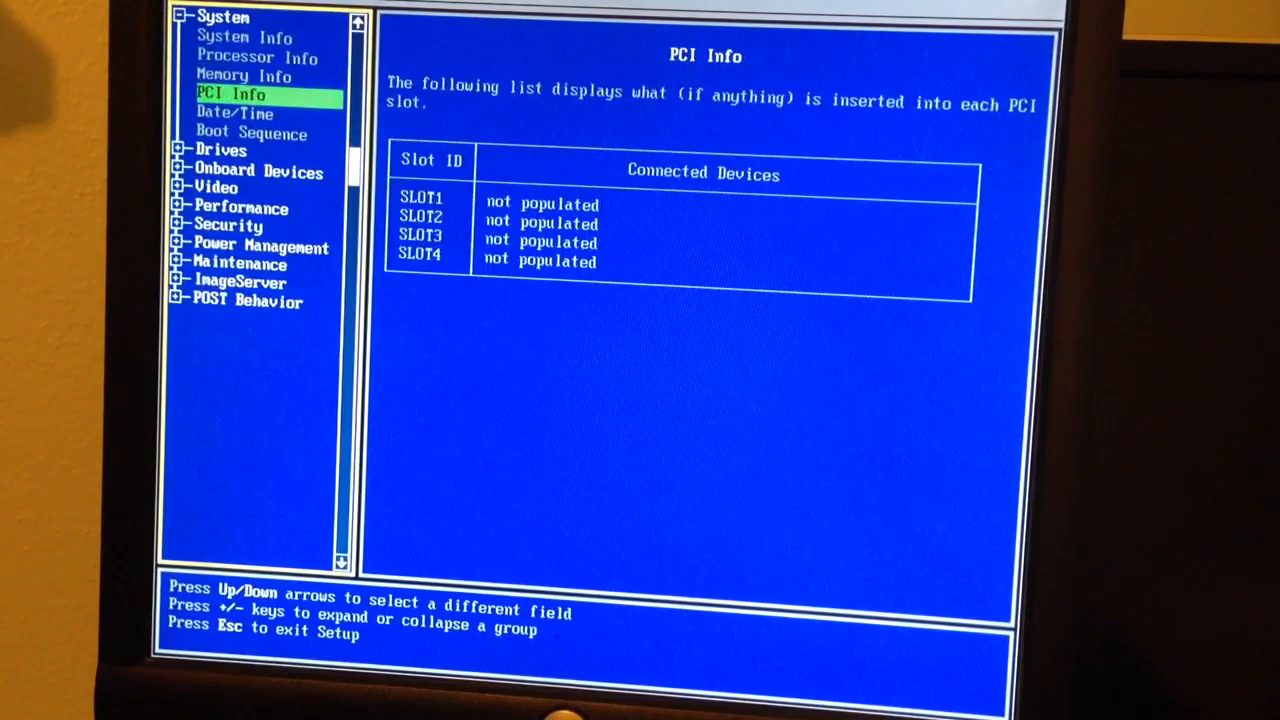
key(Down)
key(Down)
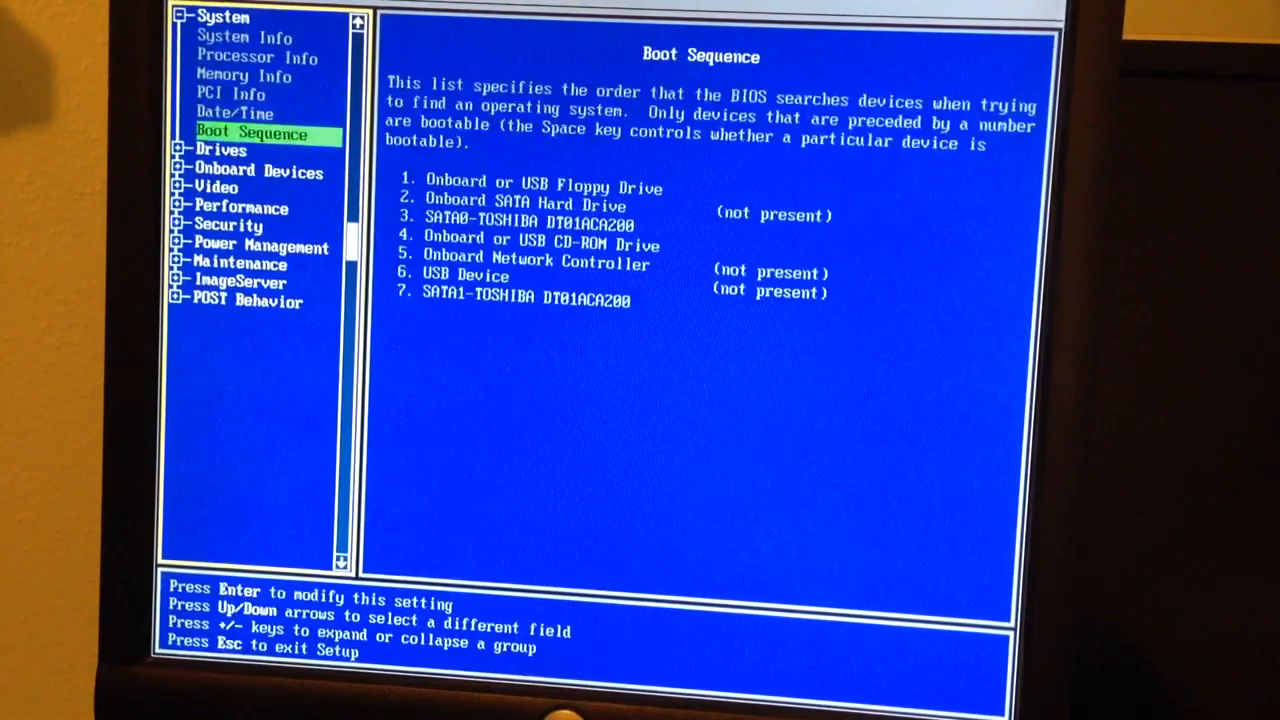
key(Down)
key(Down)
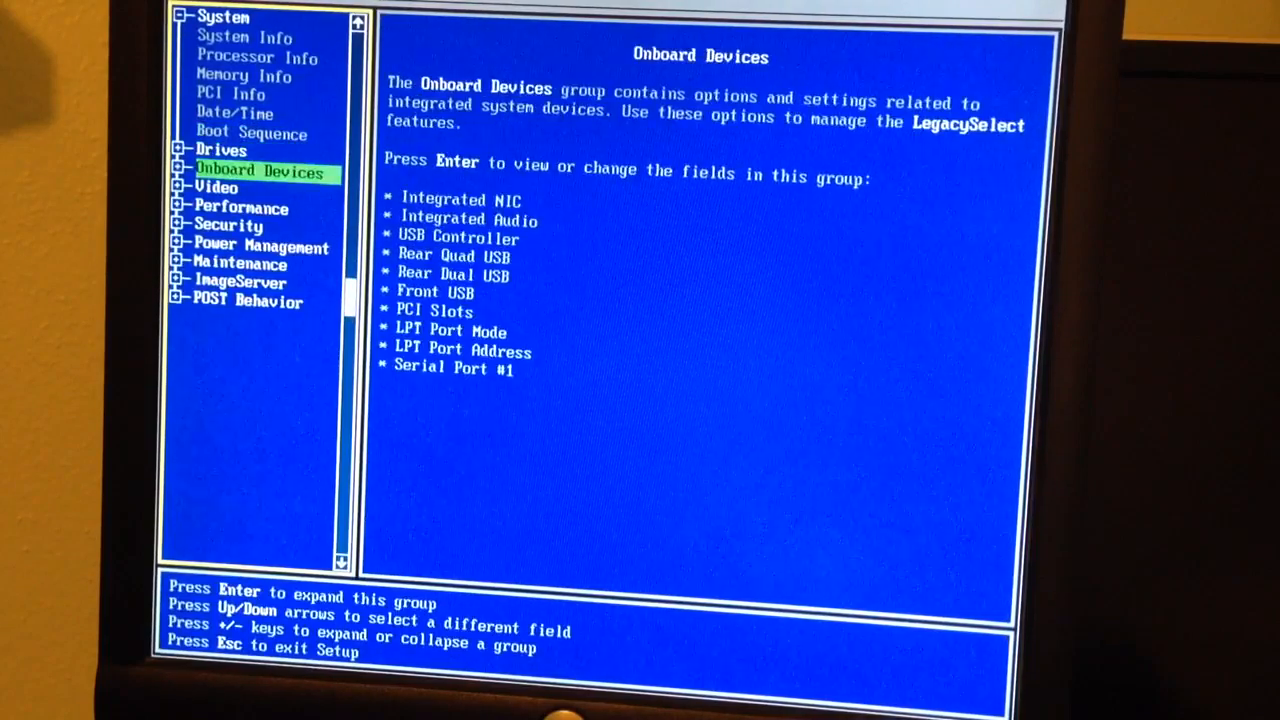
Expand the Drives group and review the SATA-0 and SATA-1 drive pages.
key(Up)
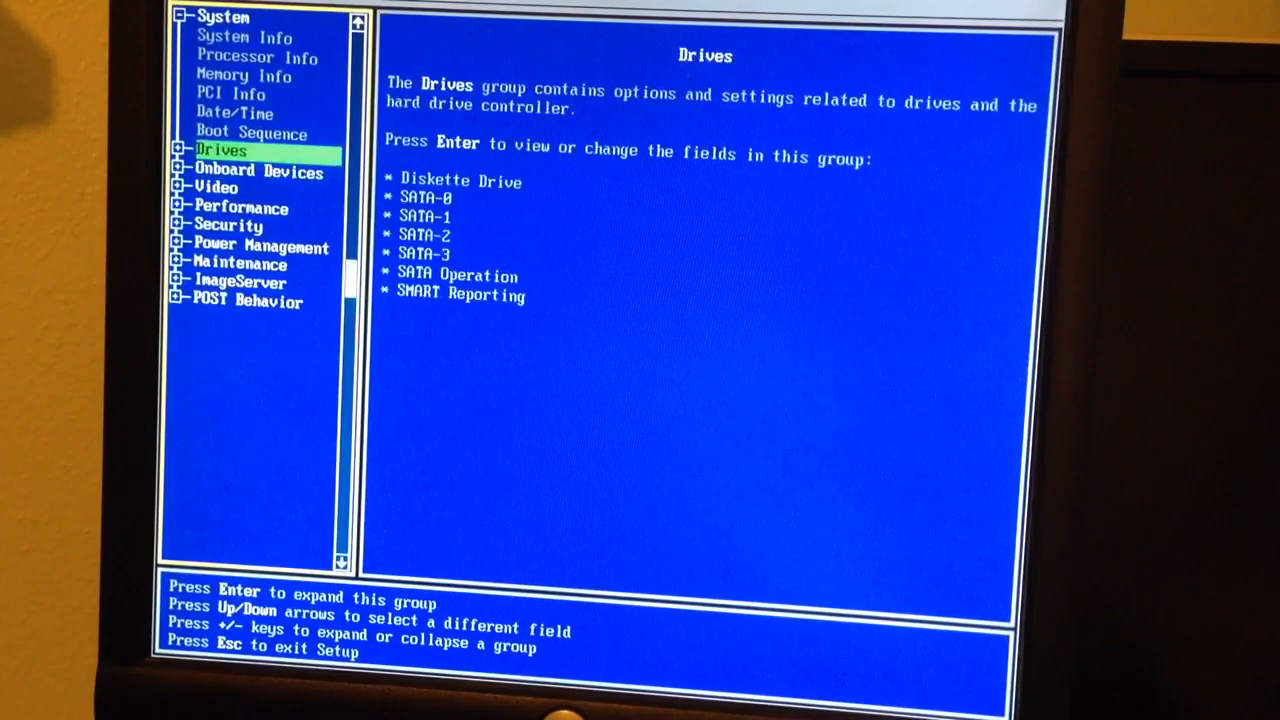
key(Return)
key(Down)
key(Down)
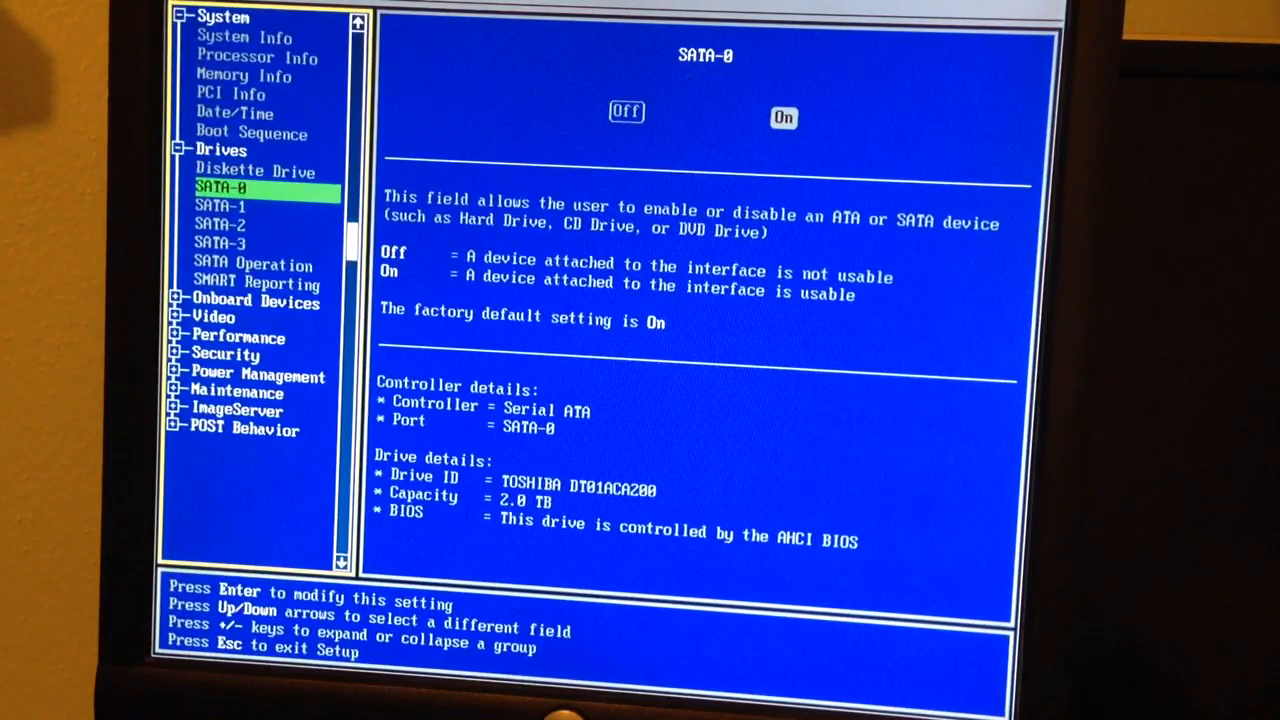
key(Down)
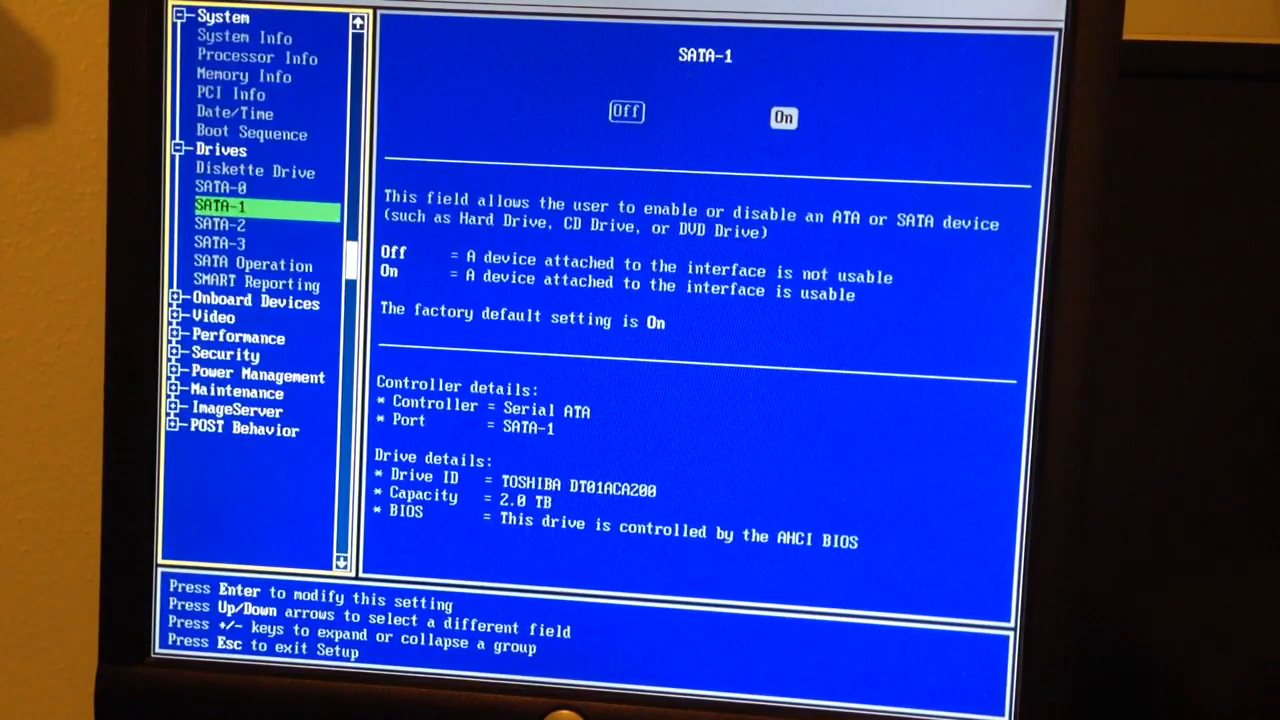
key(Up)
key(Down)
key(Up)
key(Down)
Review the SATA-2 optical and SATA-3 ports, then reach the SATA Operation page.
key(Down)
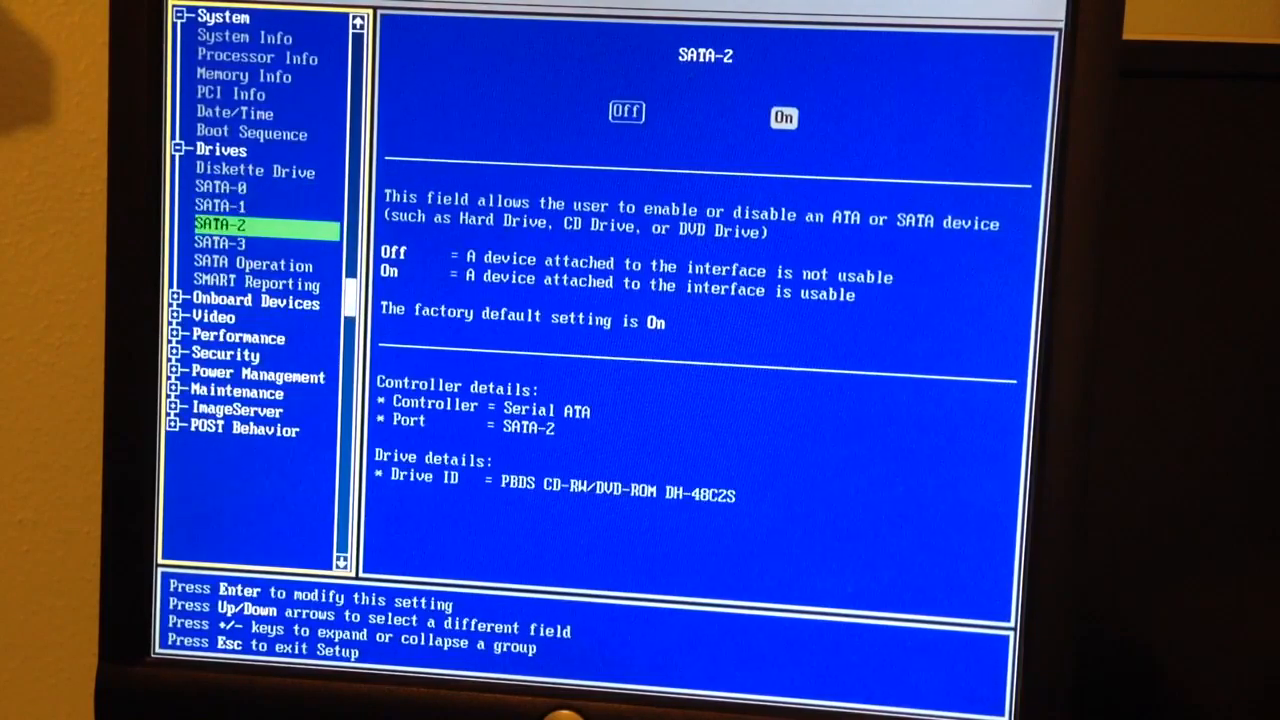
key(Down)
key(Up)
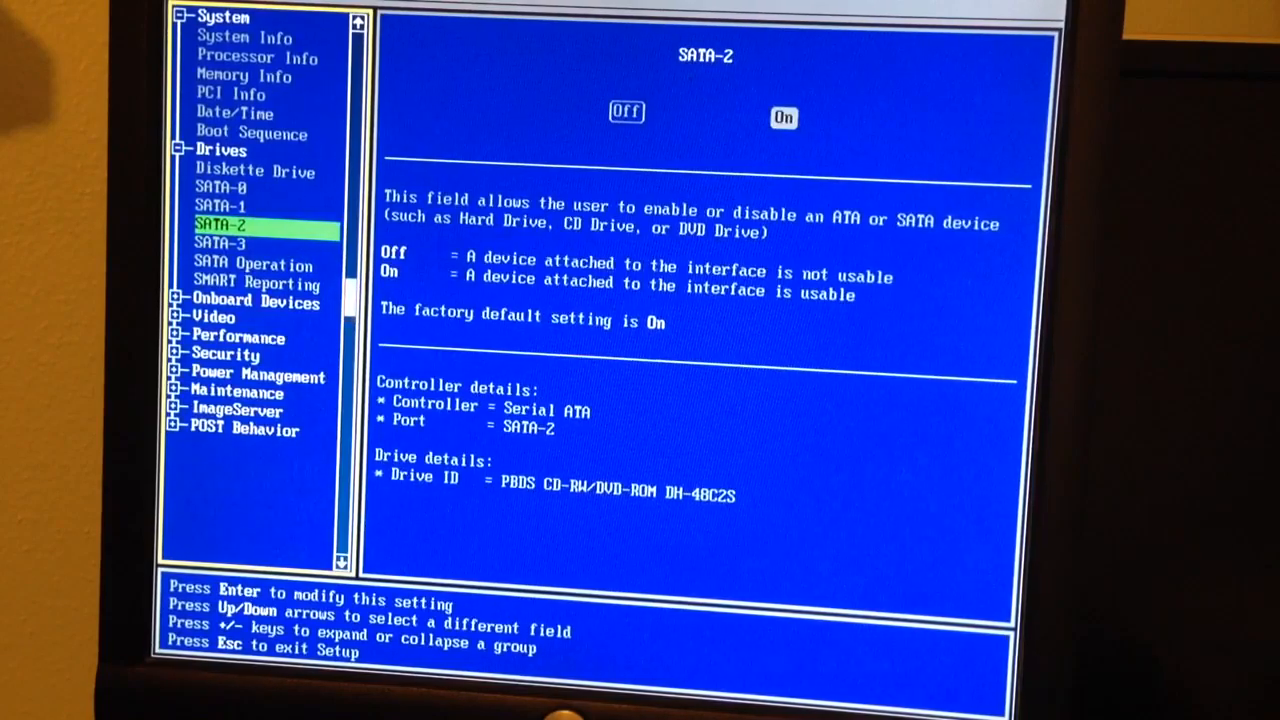
key(Down)
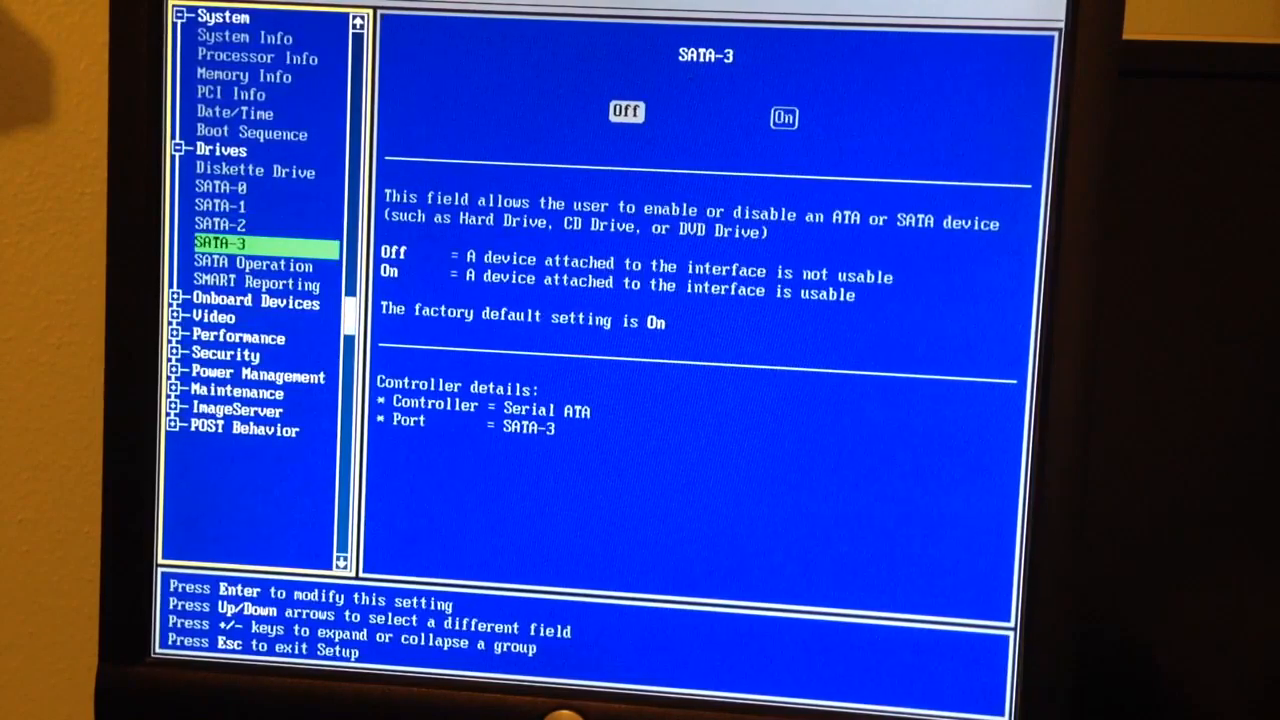
key(Down)
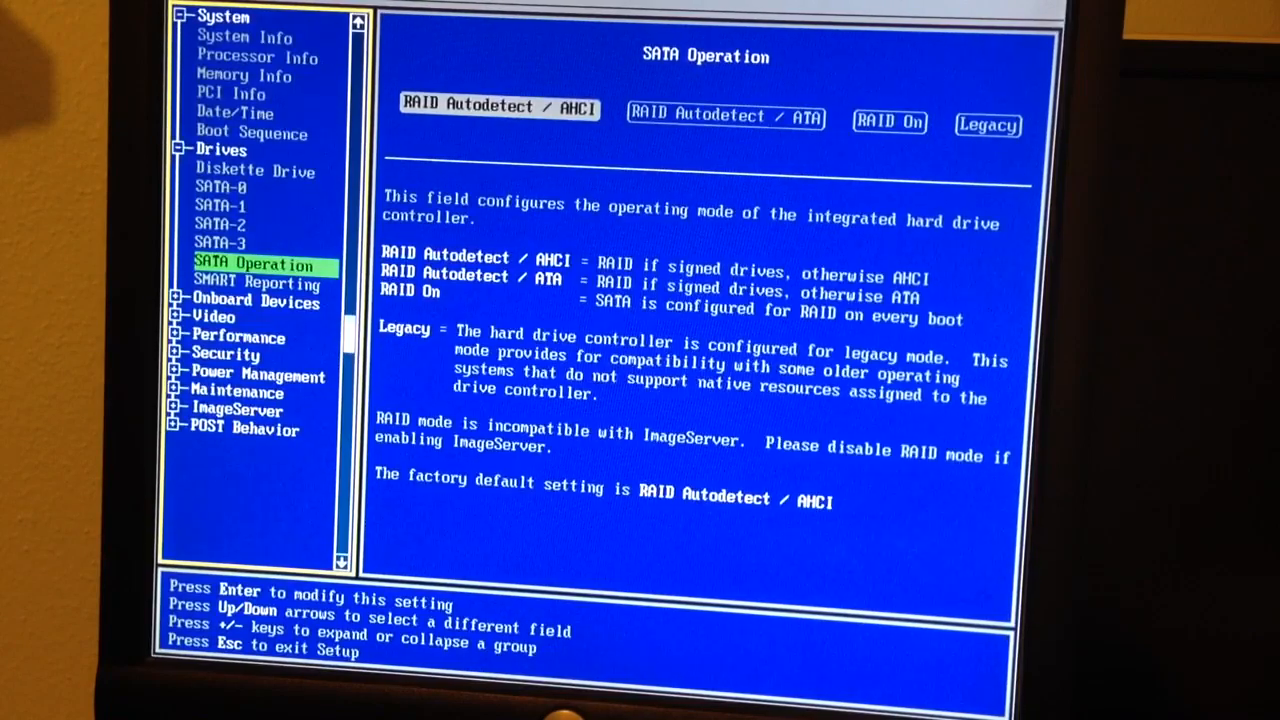
Change SATA Operation from RAID Autodetect / AHCI to RAID On, accept the warning, and move to SMART Reporting.
key(Down)
key(Up)
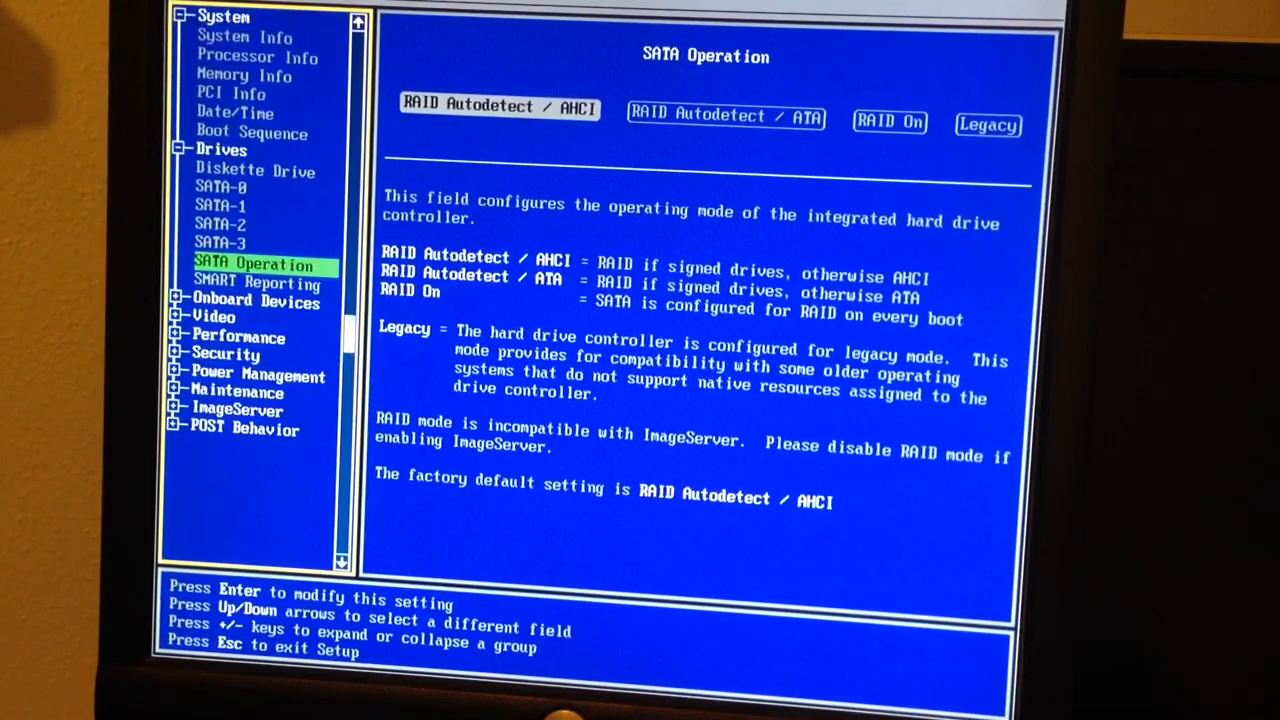
key(Return)
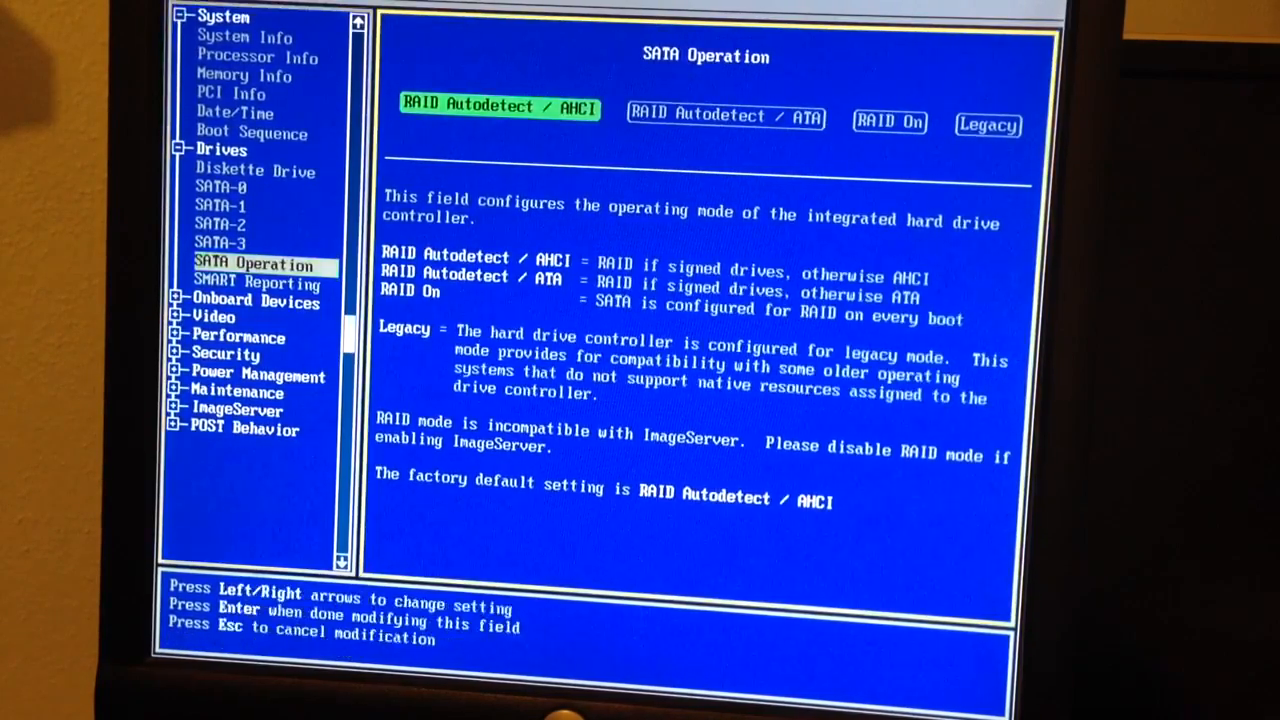
key(Right)
key(Right)
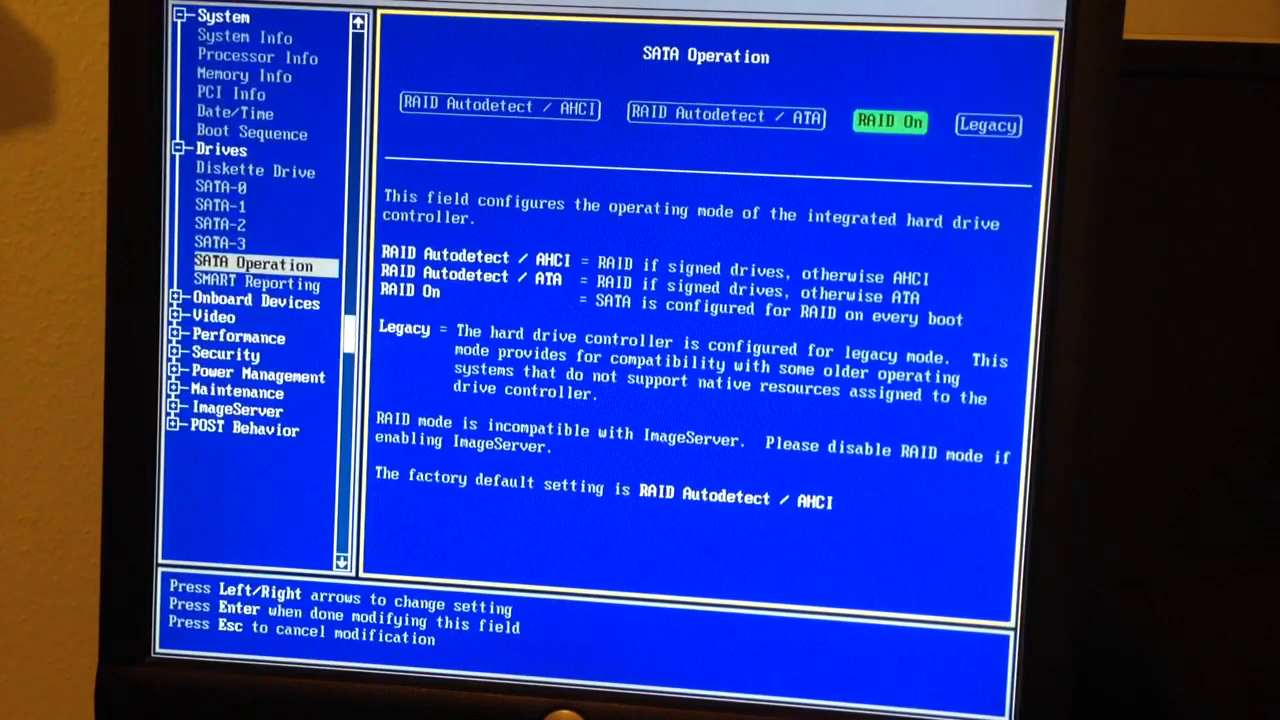
key(Return)
key(Right)
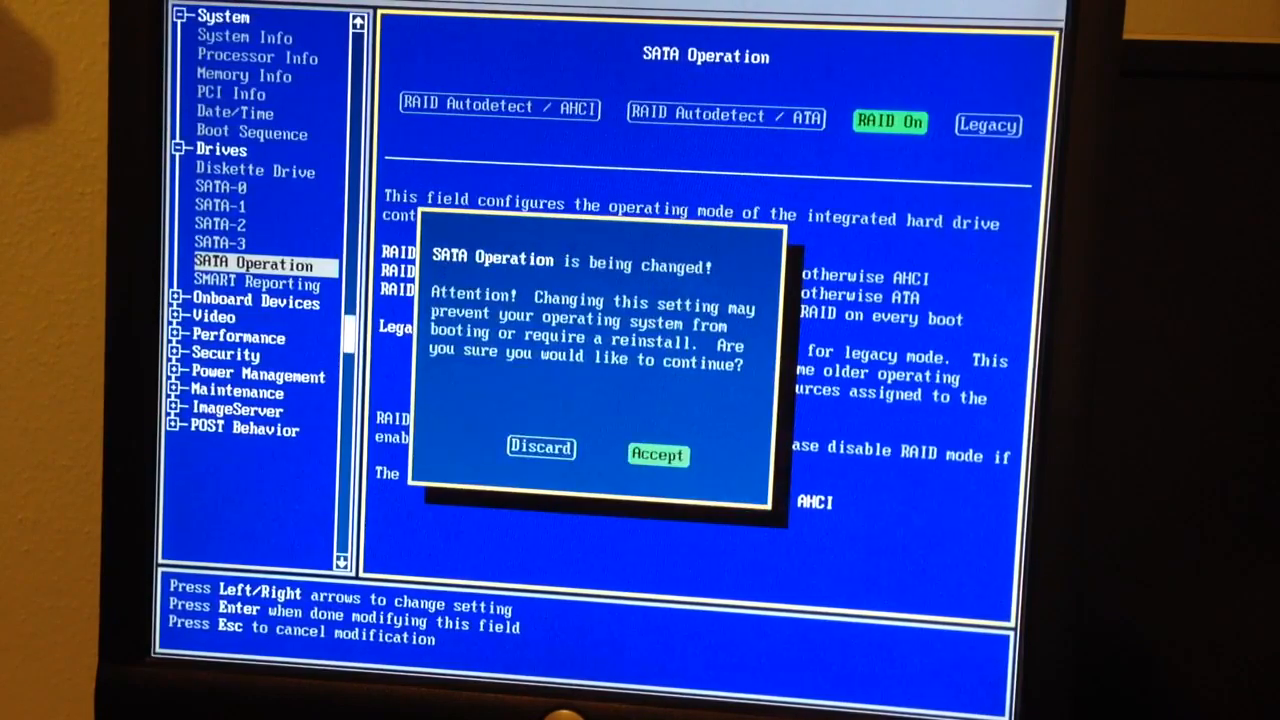
key(Return)
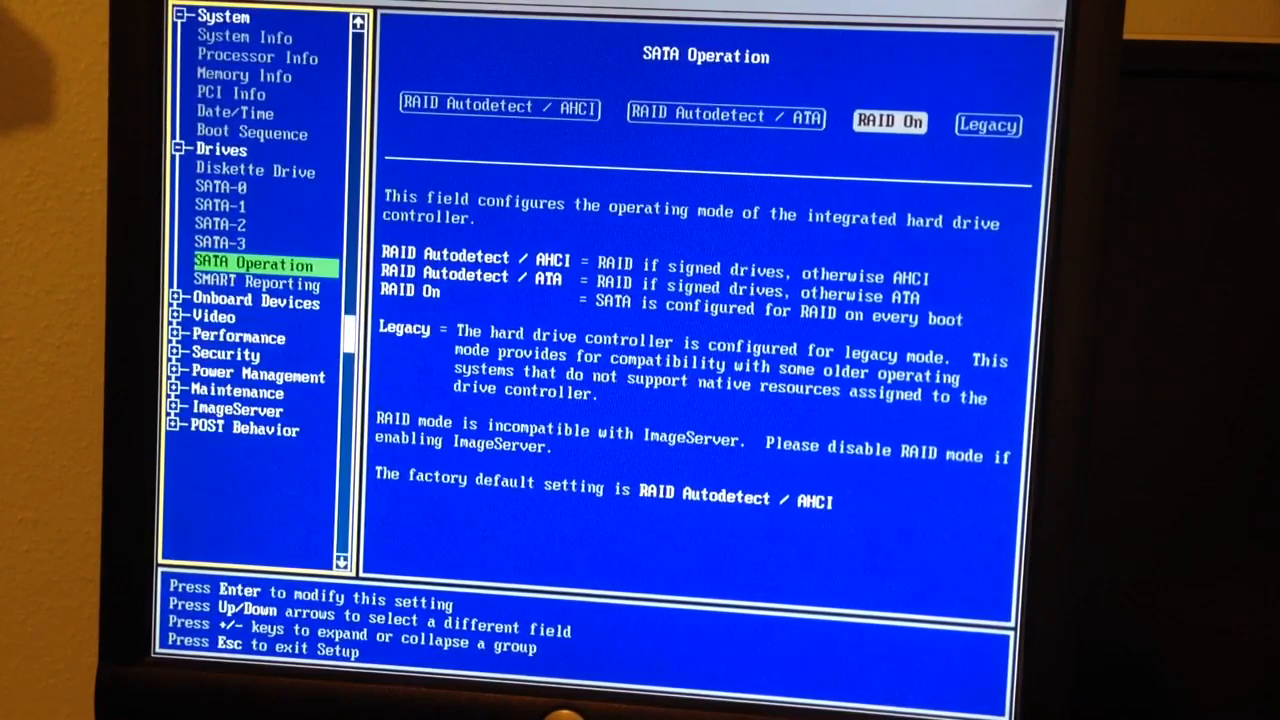
key(Down)
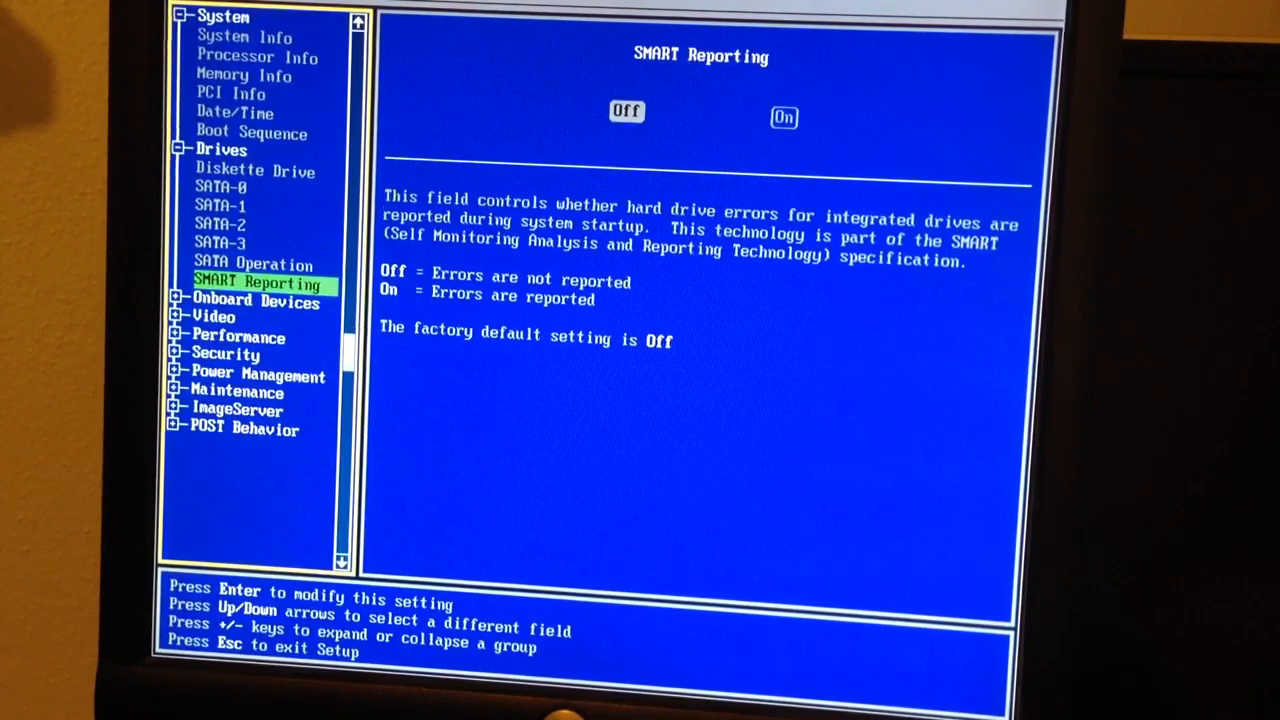
key(Return)
key(Right)
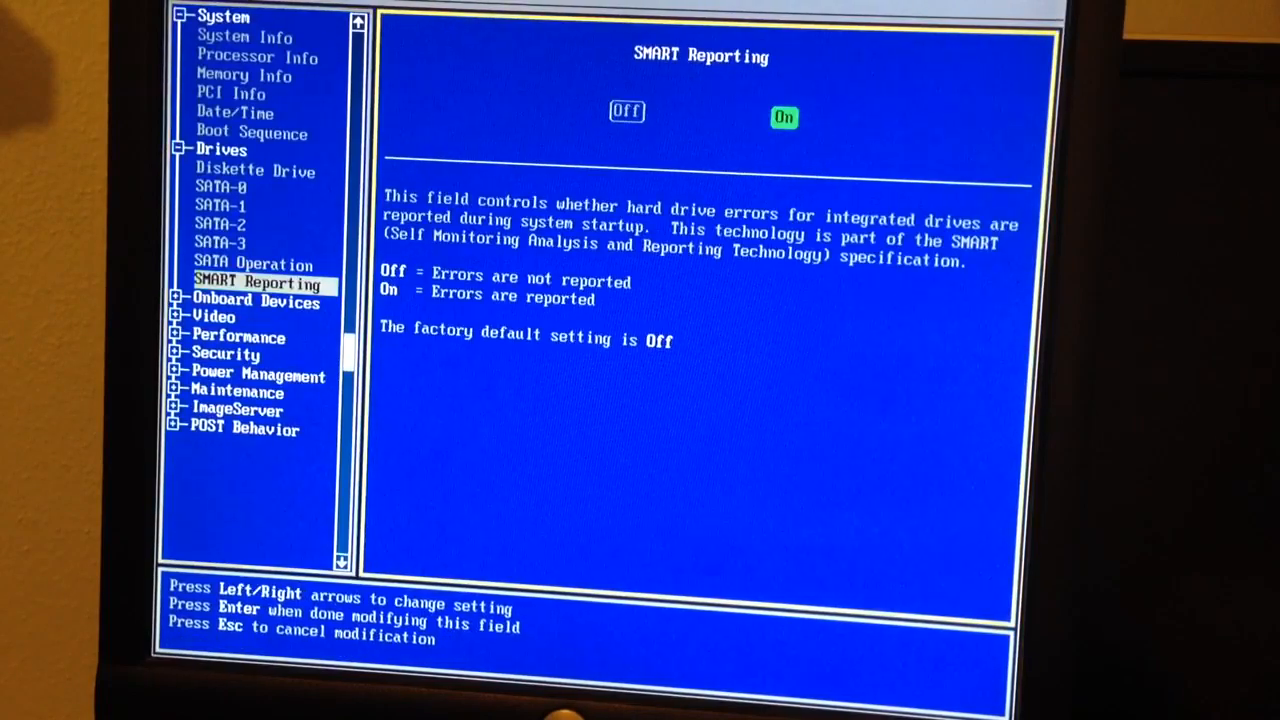
key(Return)
key(Down)
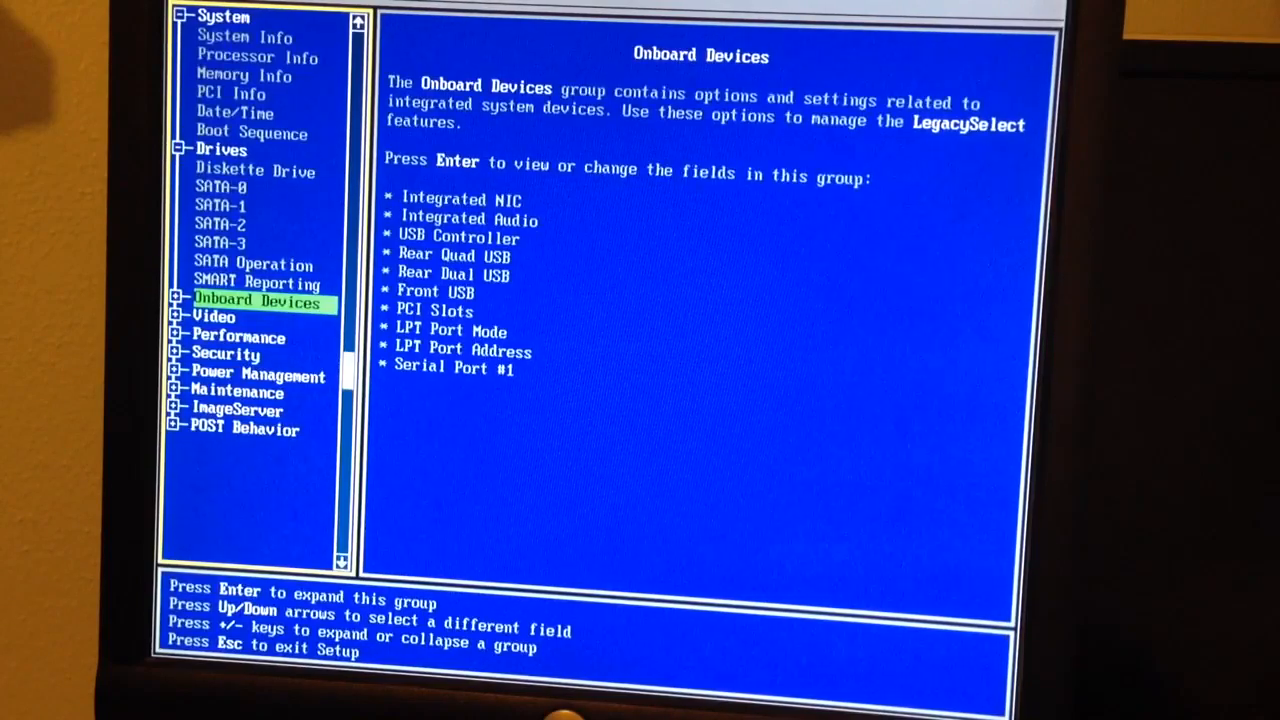
key(Down)
key(Down)
key(Return)
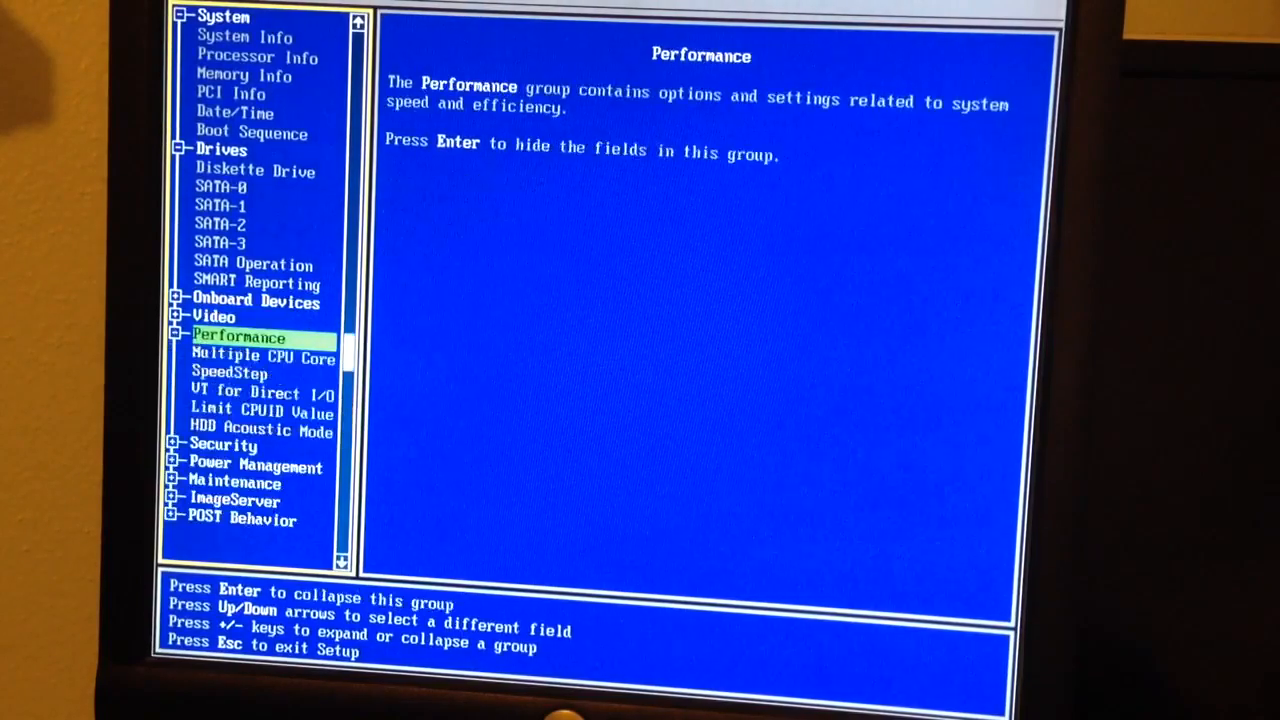
key(Down)
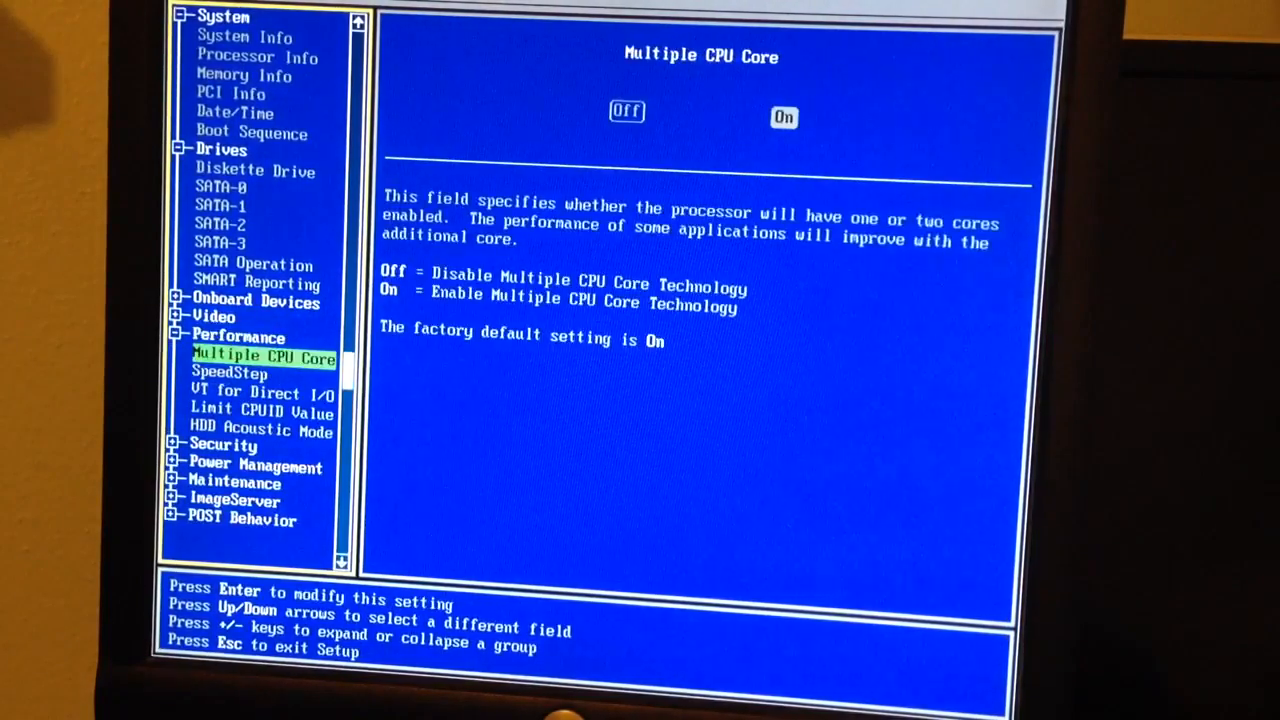
key(Down)
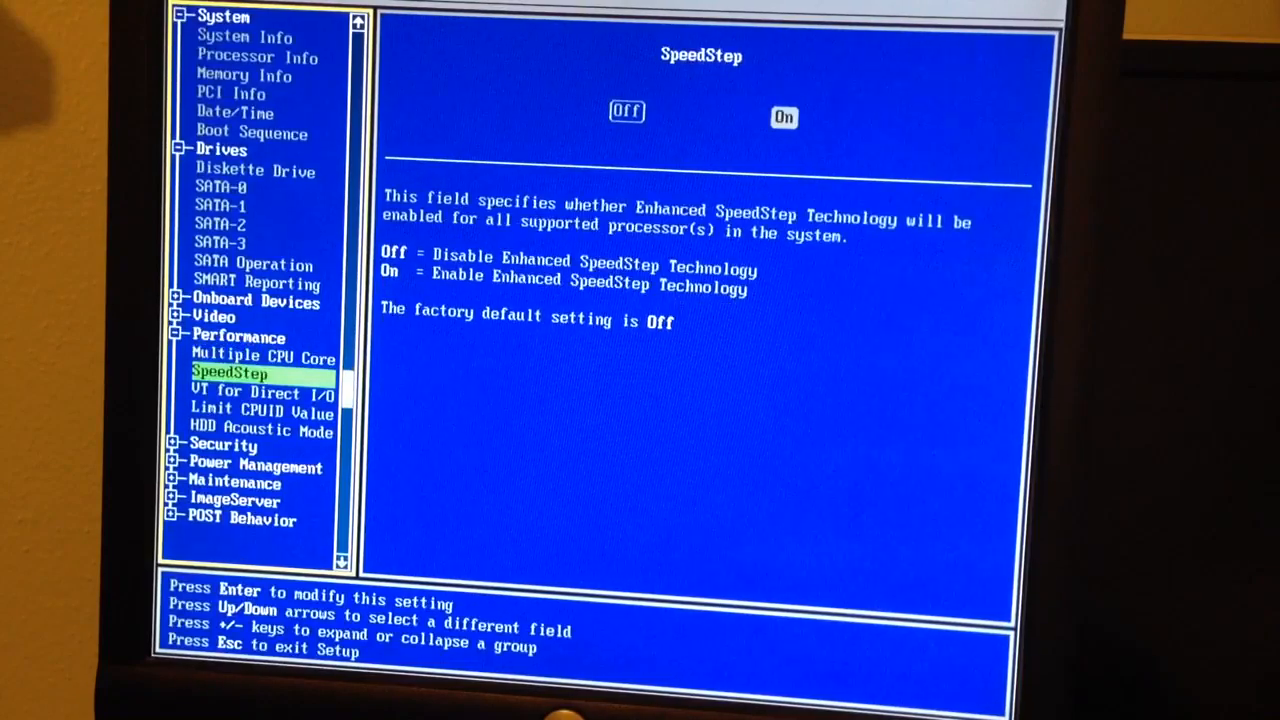
key(Down)
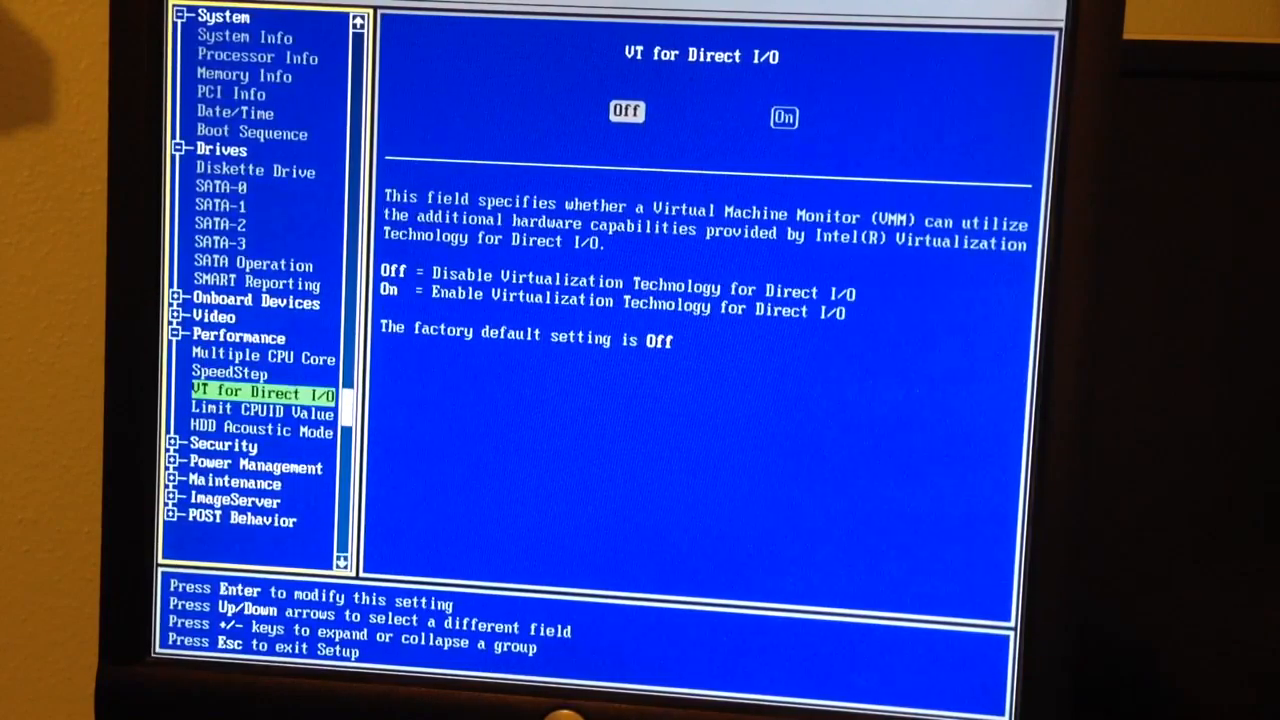
key(Down)
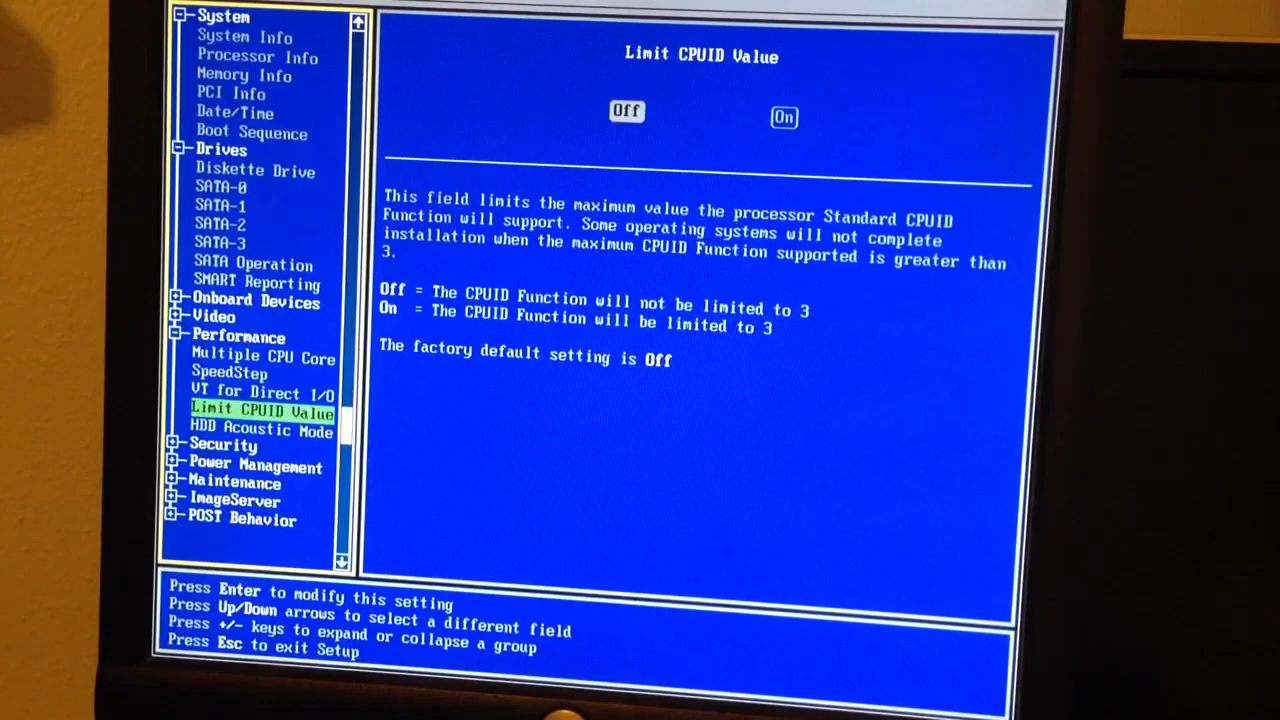
key(Down)
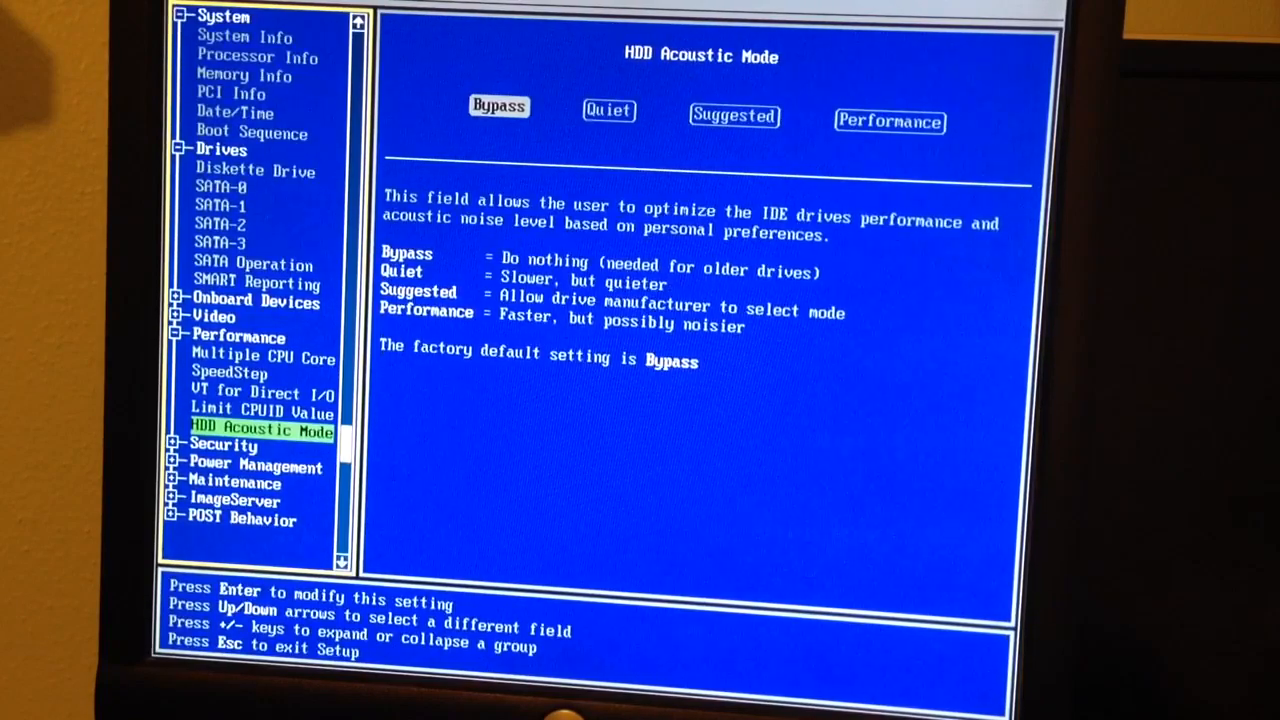
key(Down)
key(Down)
key(Down)
key(Down)
key(Down)
Arrow back up past the Performance and Video groups and expand Onboard Devices.
key(Up)
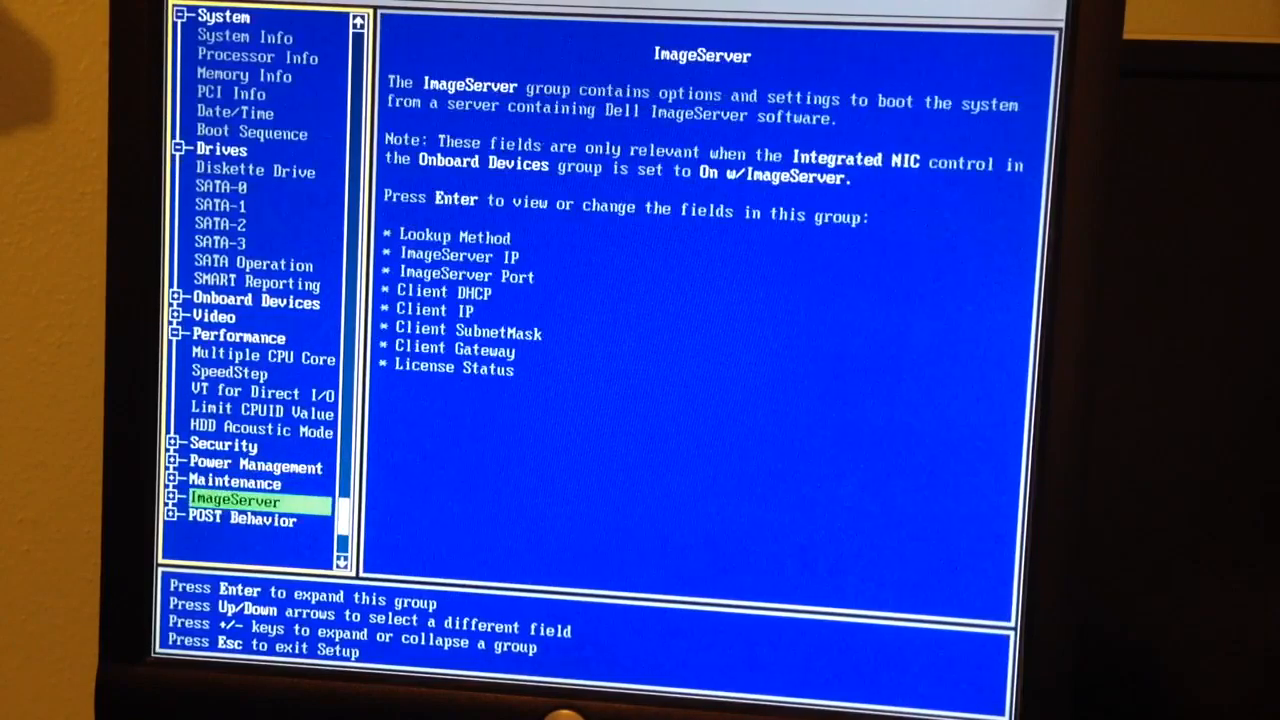
key(Up)
key(Up)
key(Up)
key(Up)
key(Up)
key(Up)
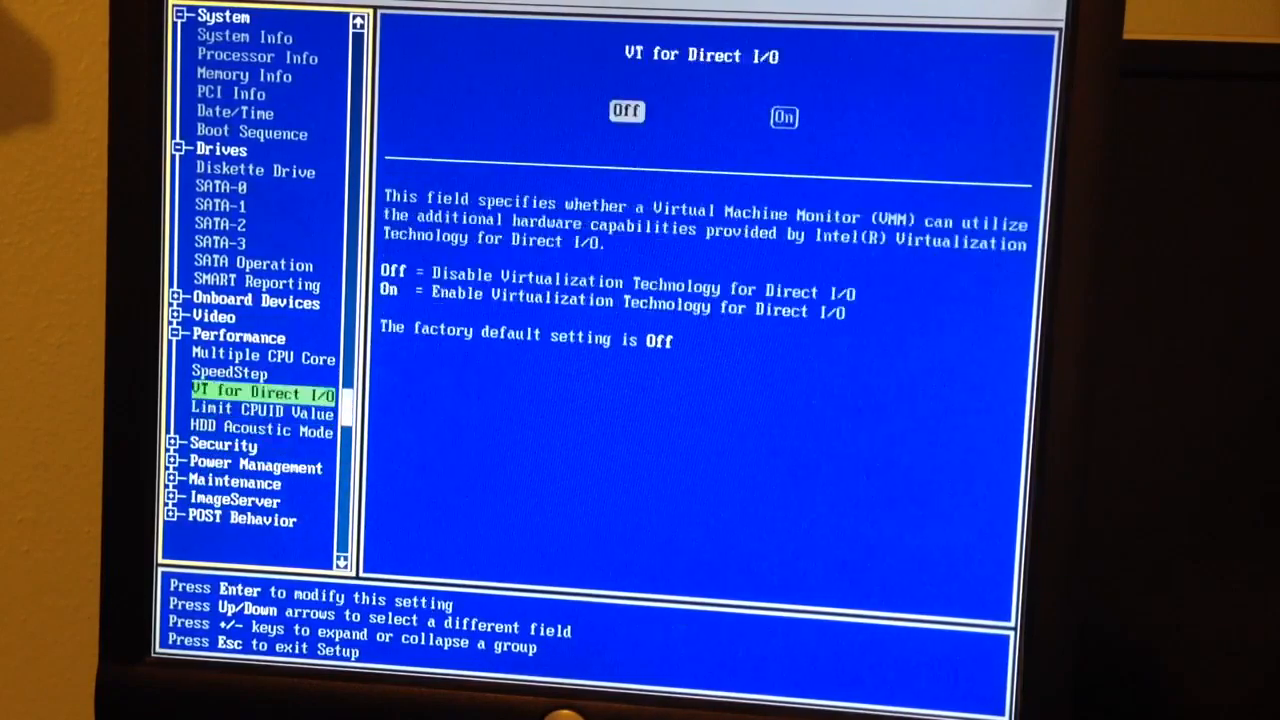
key(Up)
key(Up)
key(Up)
key(Up)
key(Return)
key(Down)
key(Up)
key(Up)
key(Return)
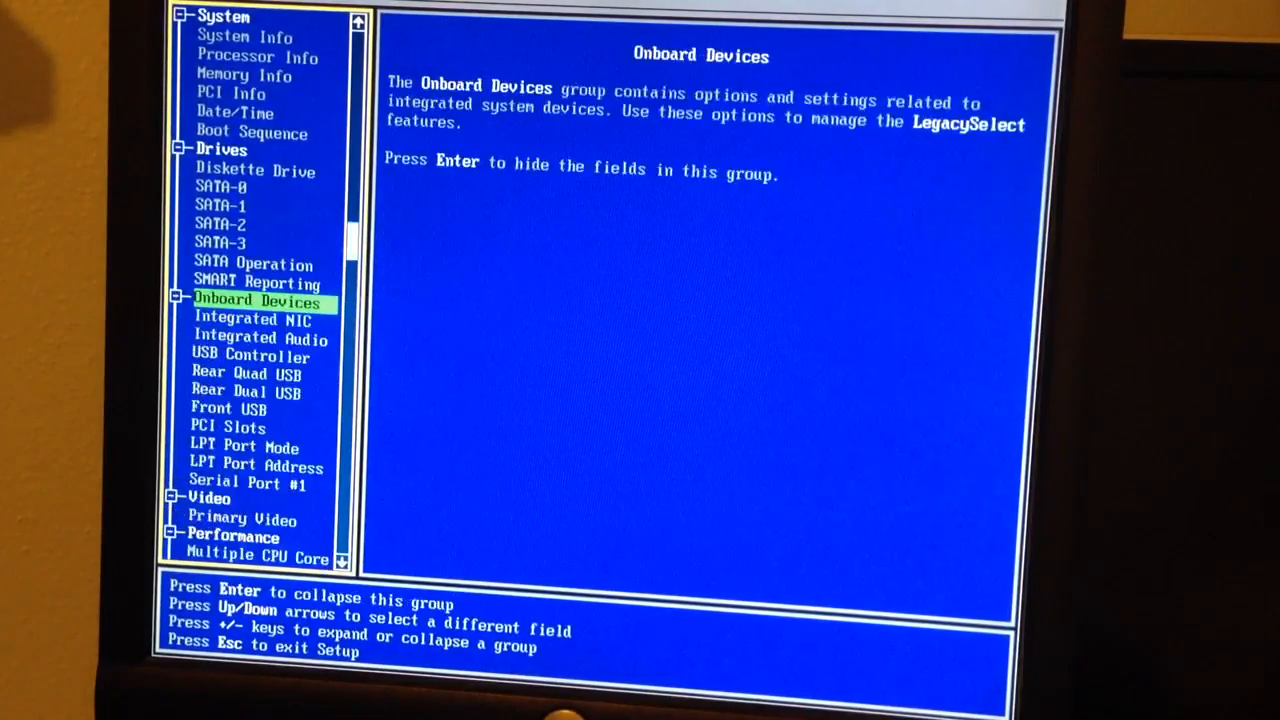
Review Integrated NIC, Audio, USB Controller, Rear USB and PCI Slots, then exit setup saving changes.
key(Down)
key(Down)
key(Down)
key(Down)
key(Down)
key(Up)
key(Up)
key(Up)
key(Up)
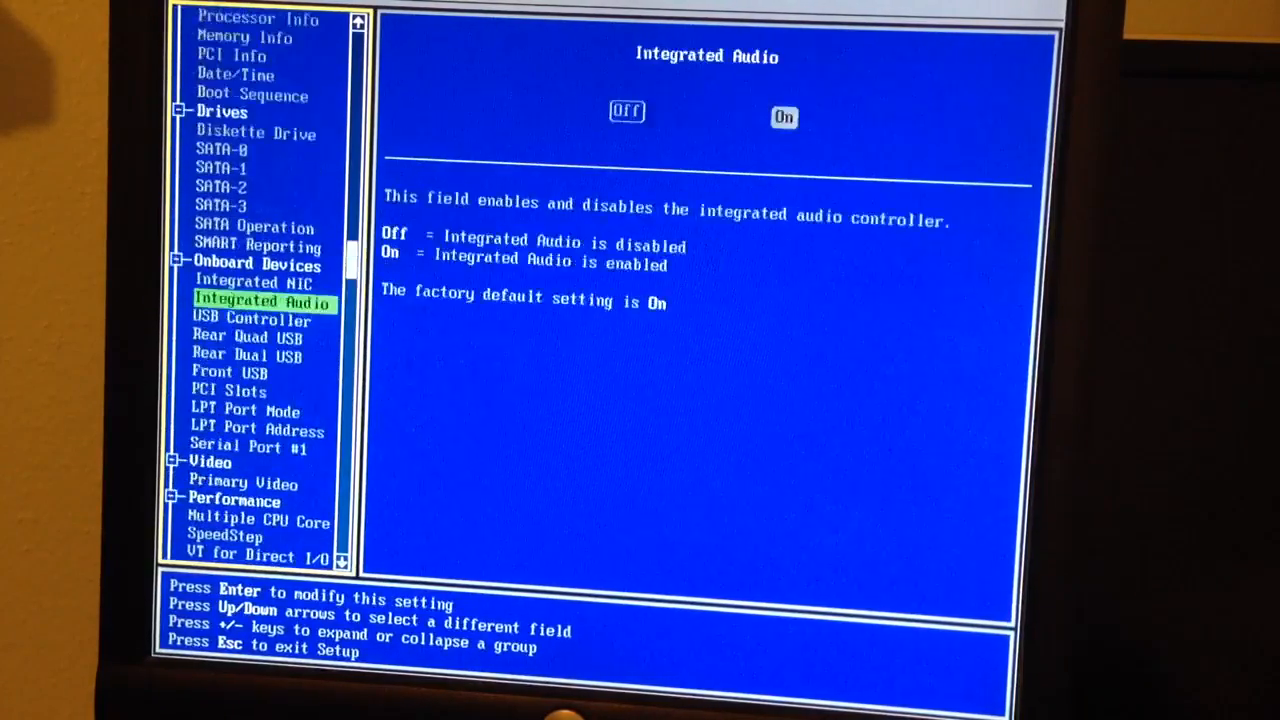
key(Up)
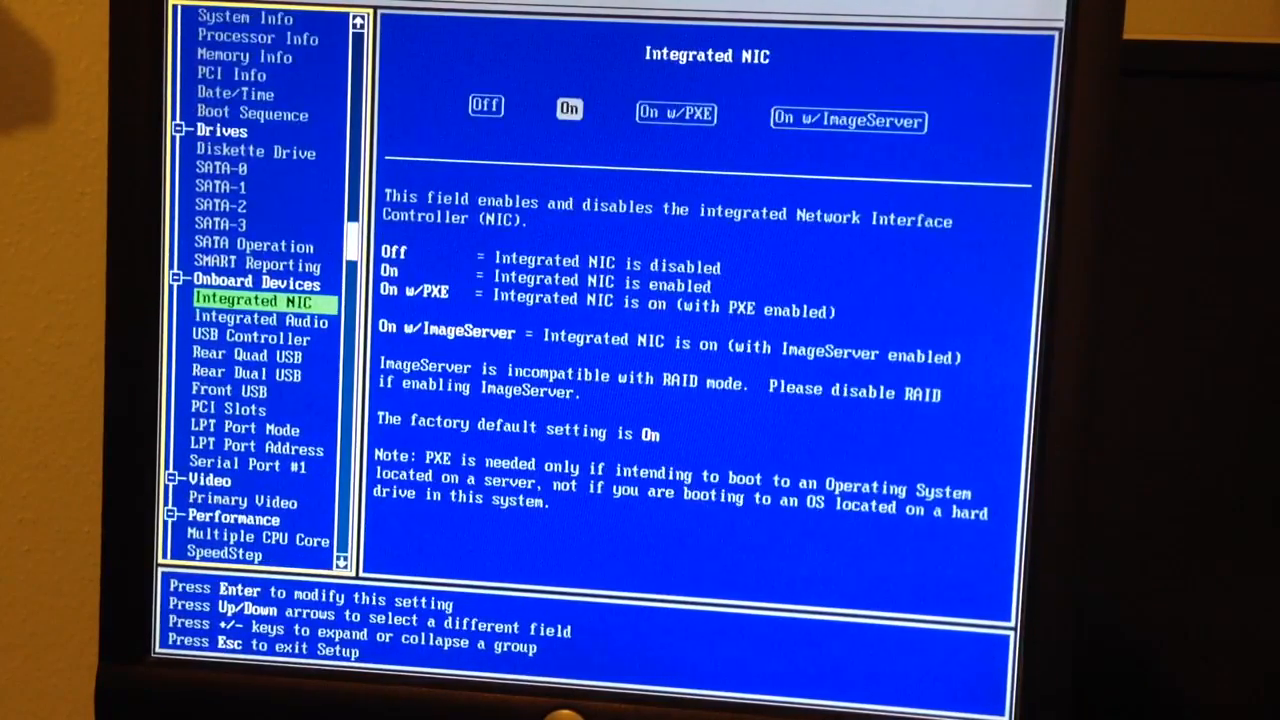
key(Down)
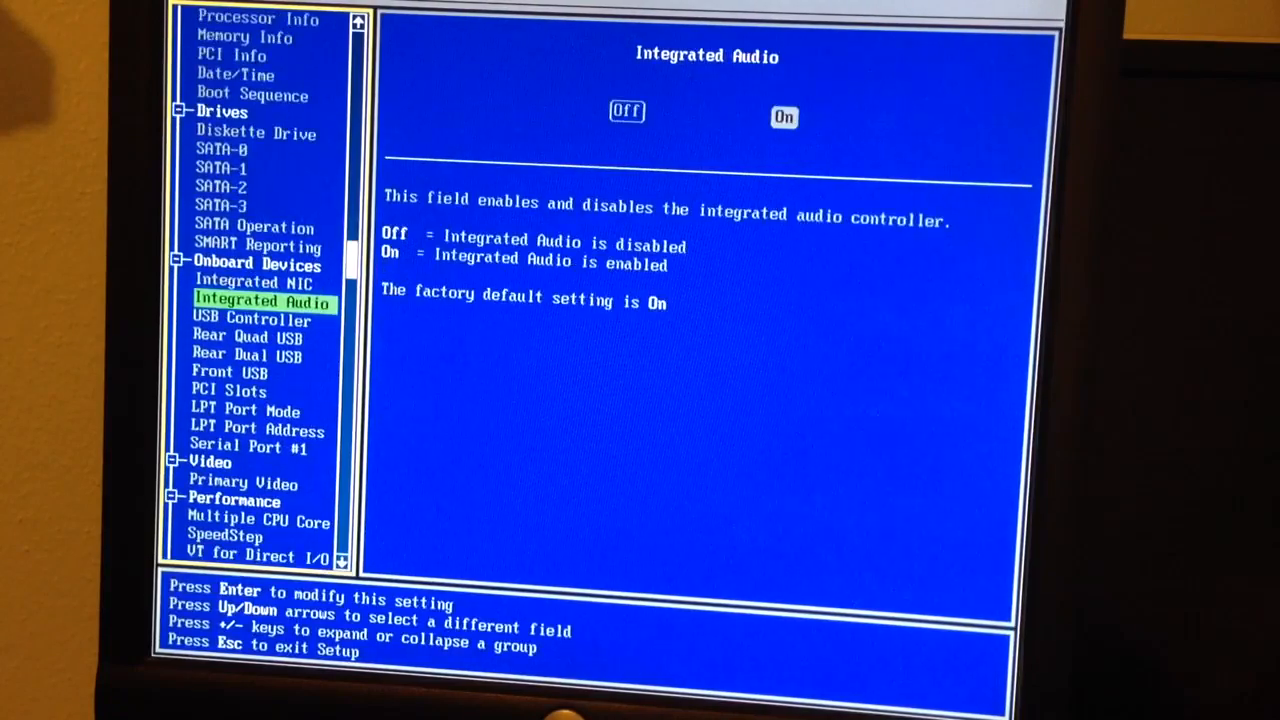
key(Down)
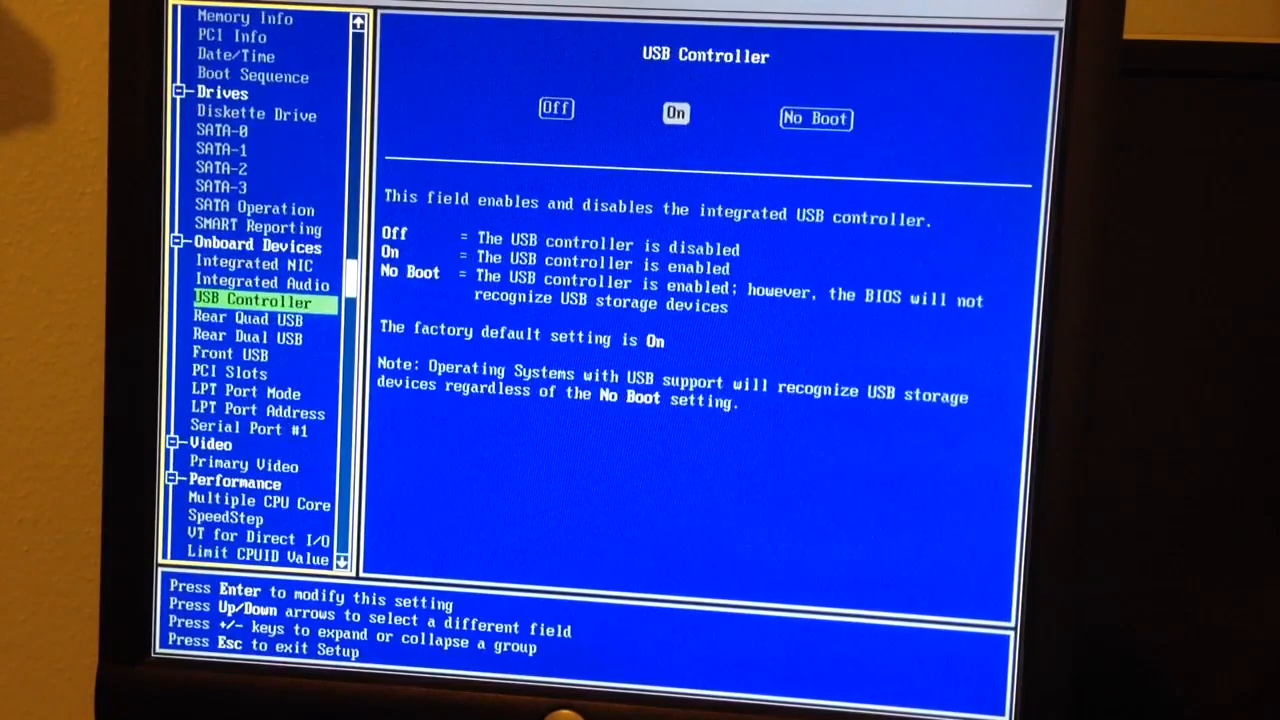
key(Down)
key(Down)
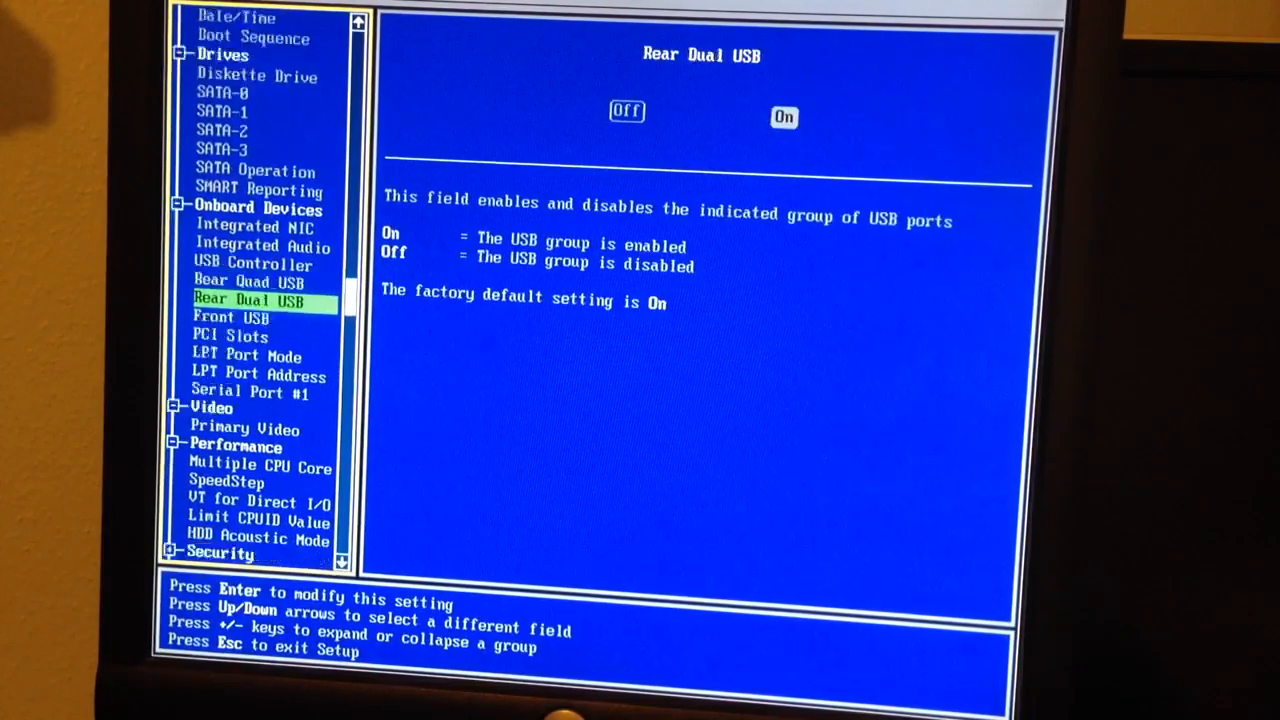
key(Down)
key(Down)
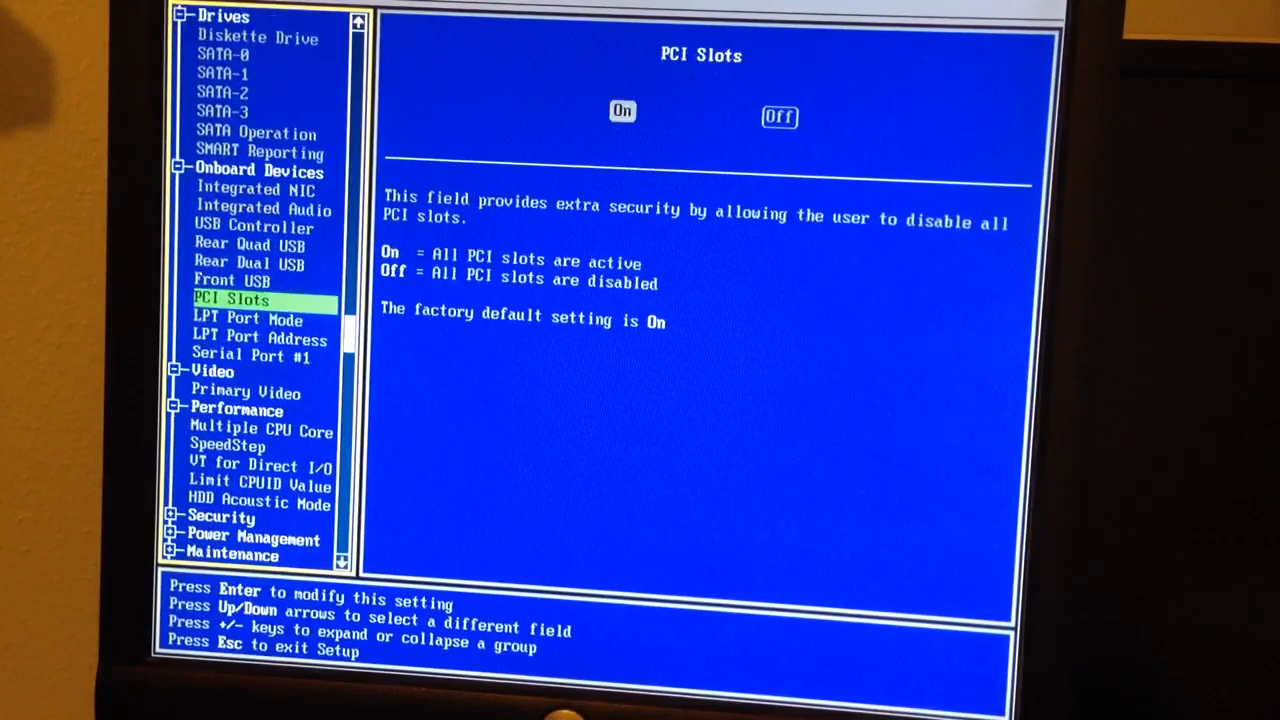
key(Down)
key(Down)
key(Down)
key(Down)
key(Down)
key(Down)
key(Down)
key(Down)
key(Escape)
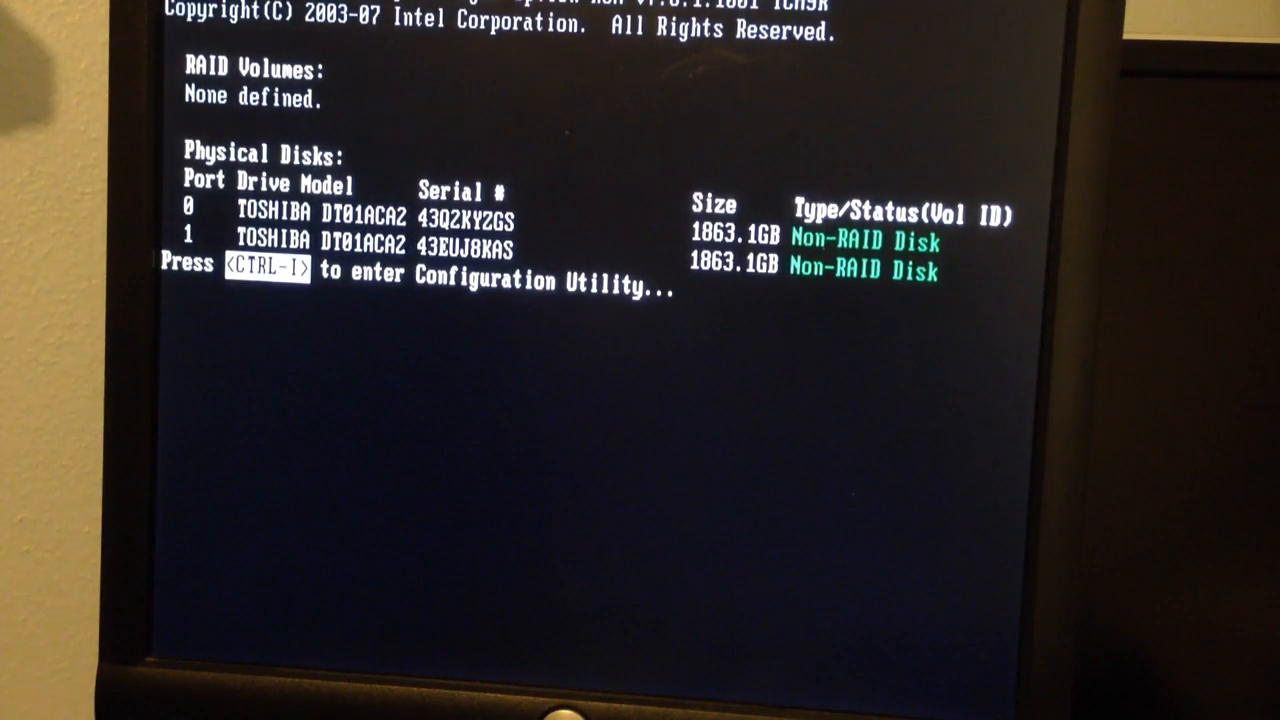
Enter the Intel RAID Configuration Utility with Ctrl+I at the boot prompt.
key(ctrl+i)
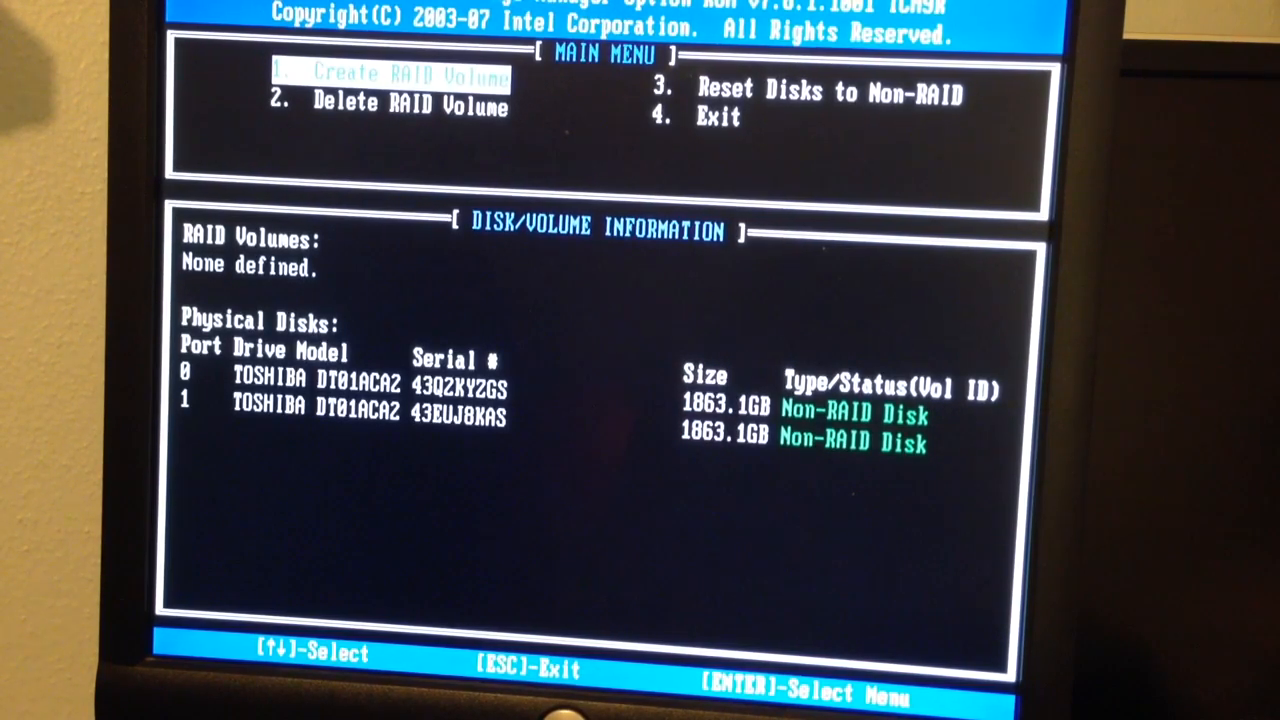
Create a RAID1(Mirror) volume named Volume0 across both disks and confirm with Y.
key(Return)
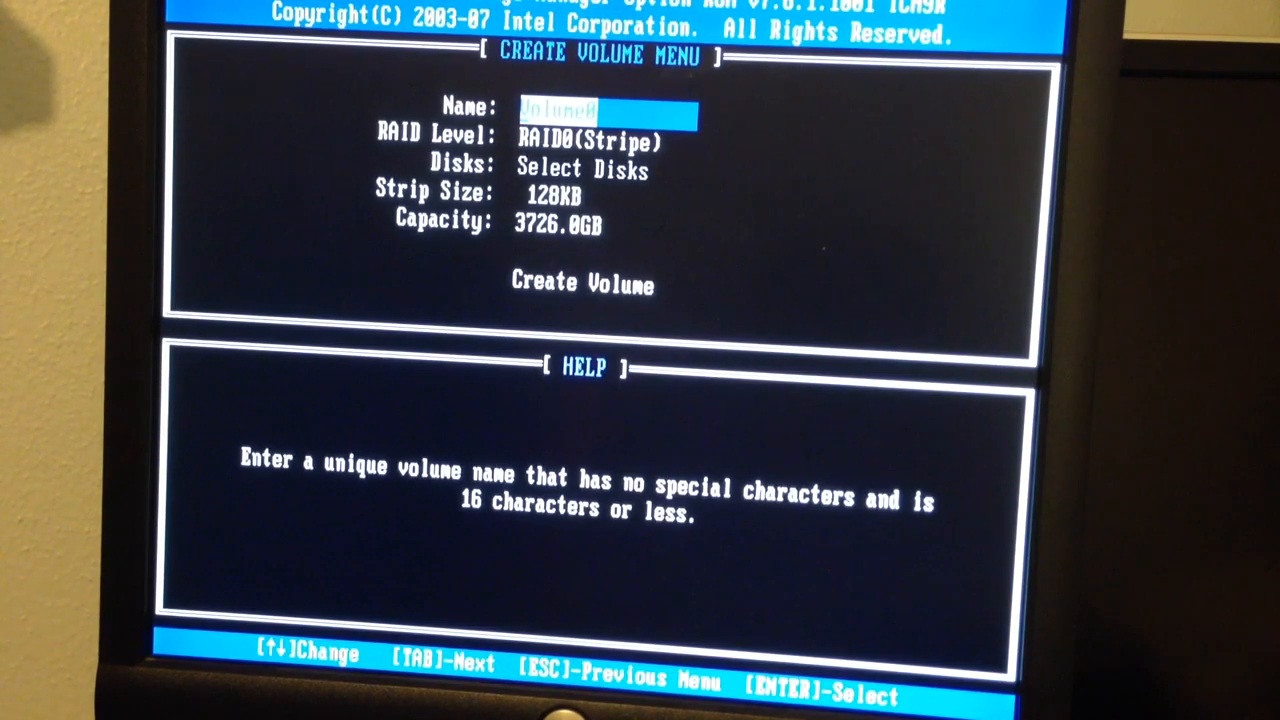
key(Tab)
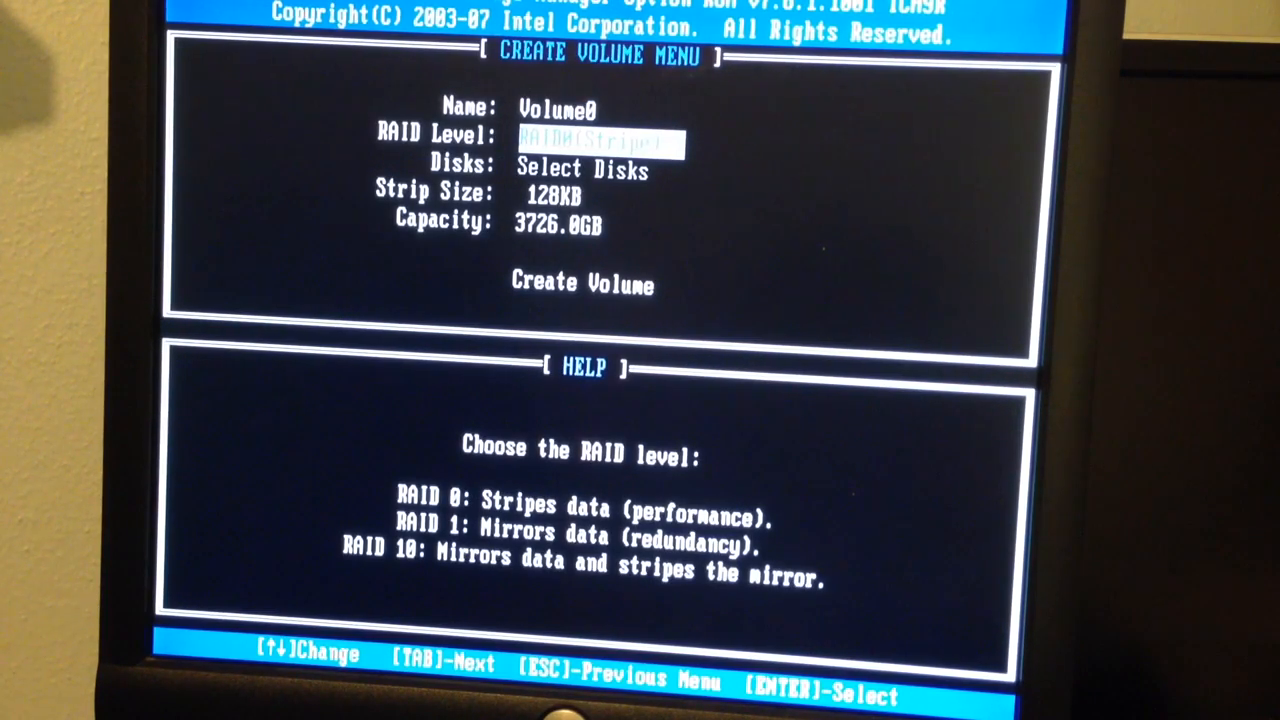
key(Down)
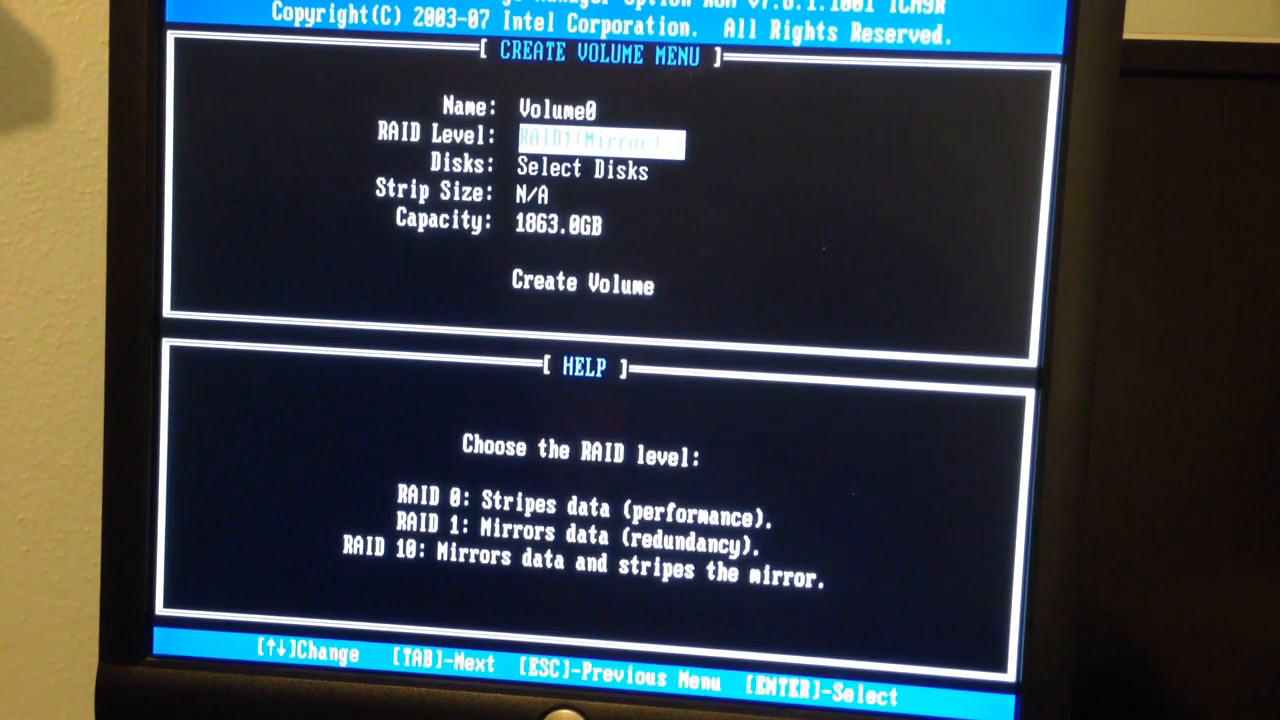
key(Tab)
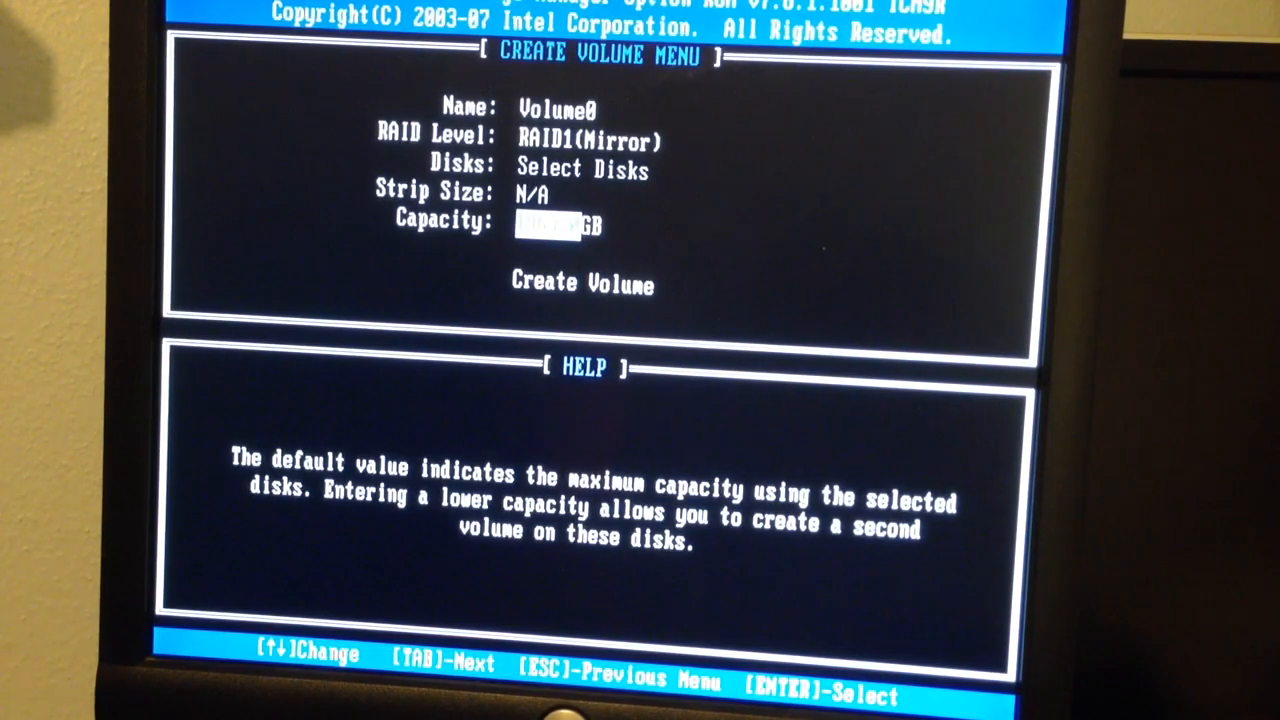
key(Tab)
key(Return)
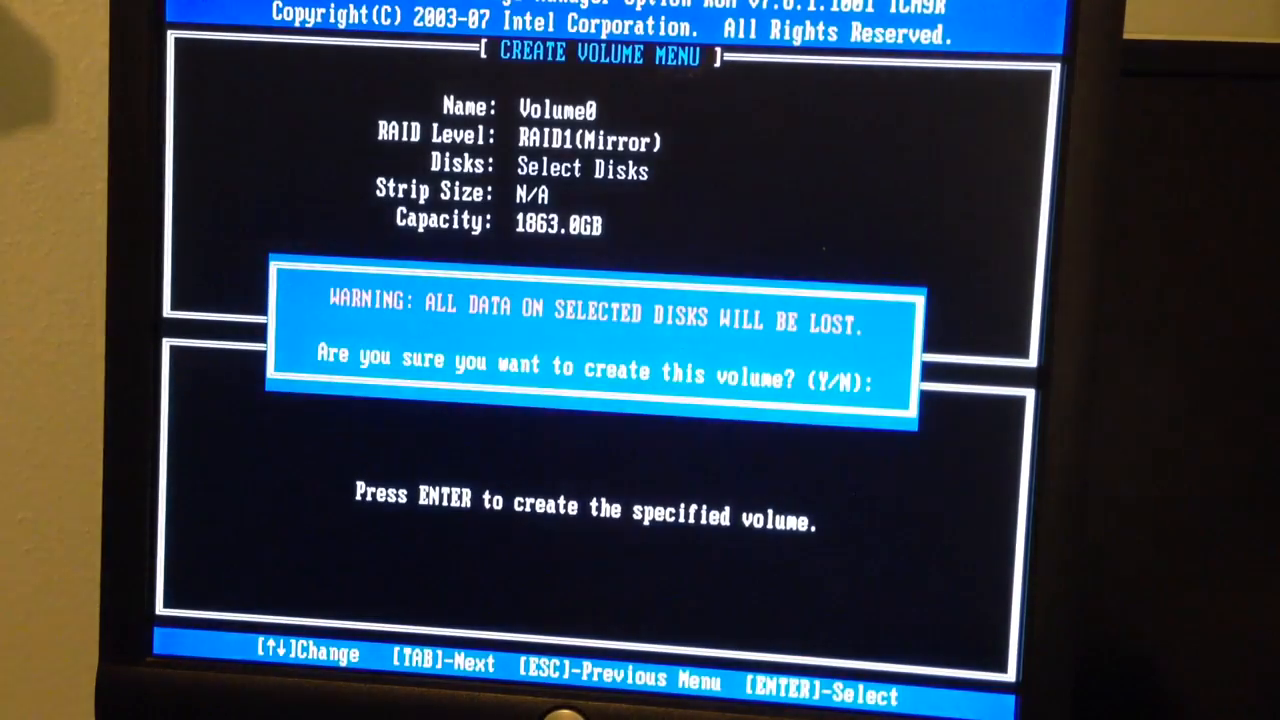
key(y)
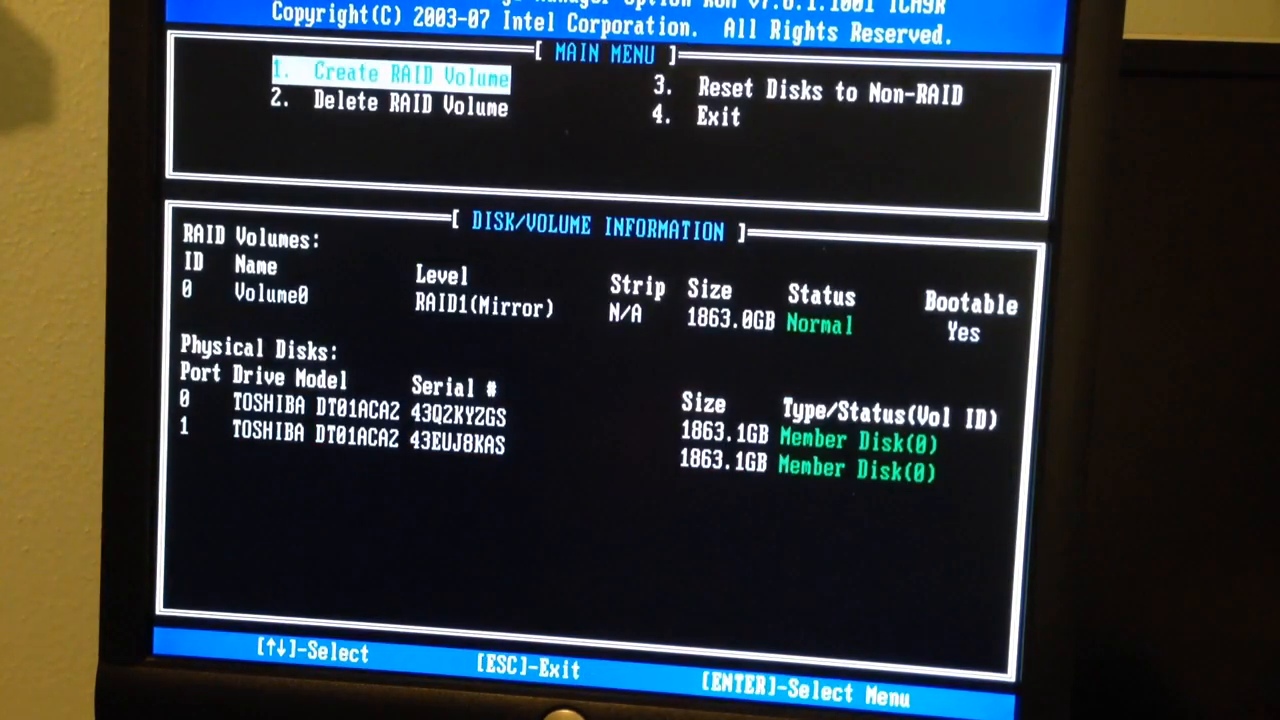
Choose 4. Exit to leave the RAID utility and boot into Windows 7 Setup.
key(Down)
key(Down)
key(Down)
key(Down)
key(Down)
key(Down)
key(Down)
key(Up)
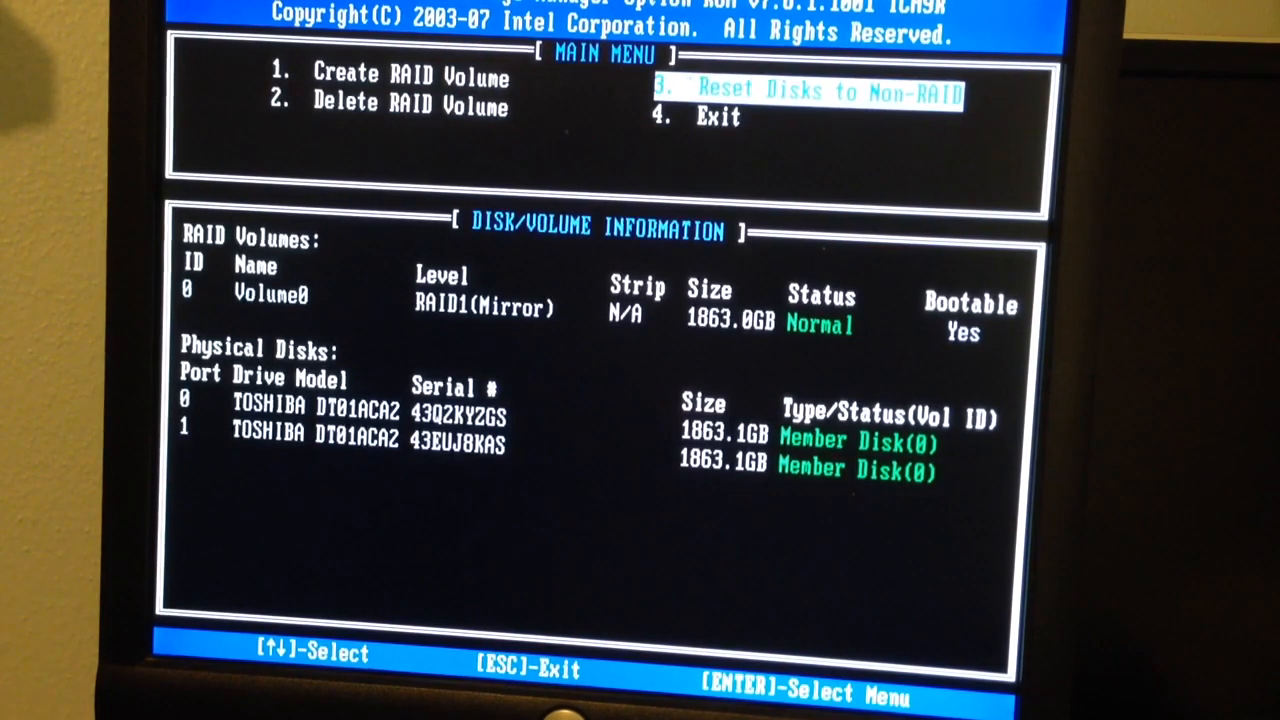
key(Down)
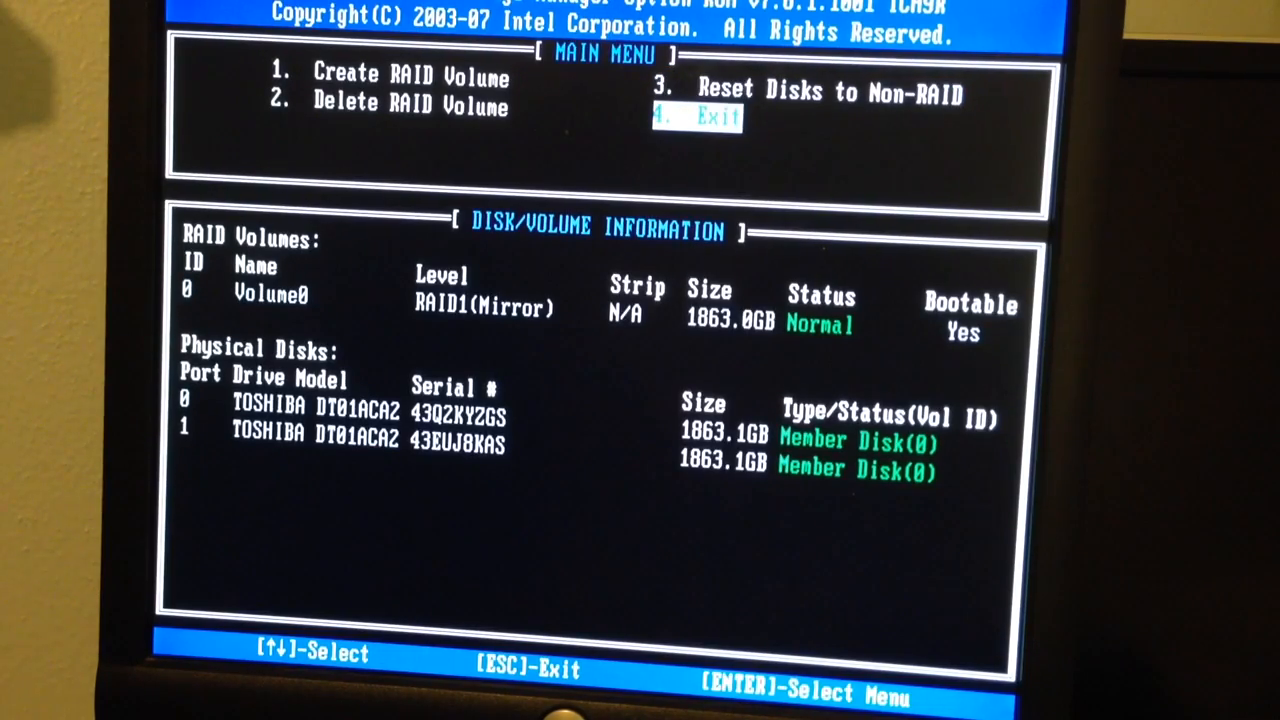
key(Return)
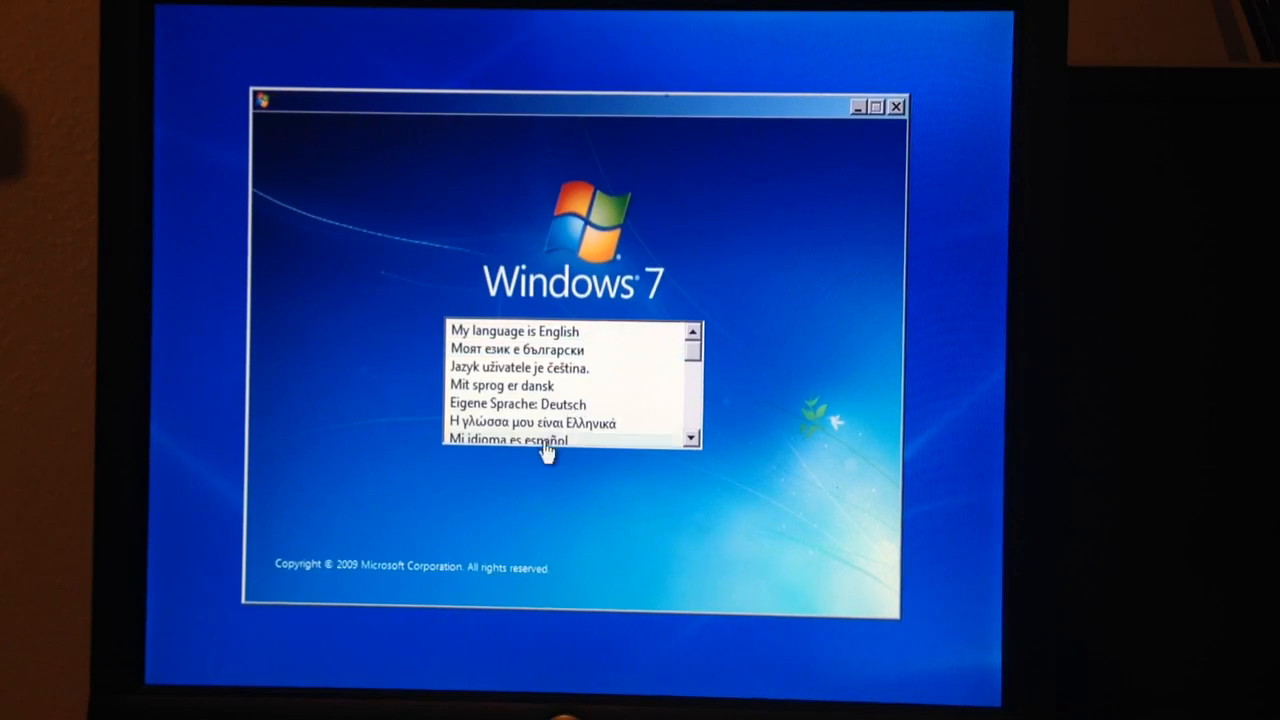
Choose English with US keyboard as the setup language and start the Windows 7 installation.
click(618, 334)
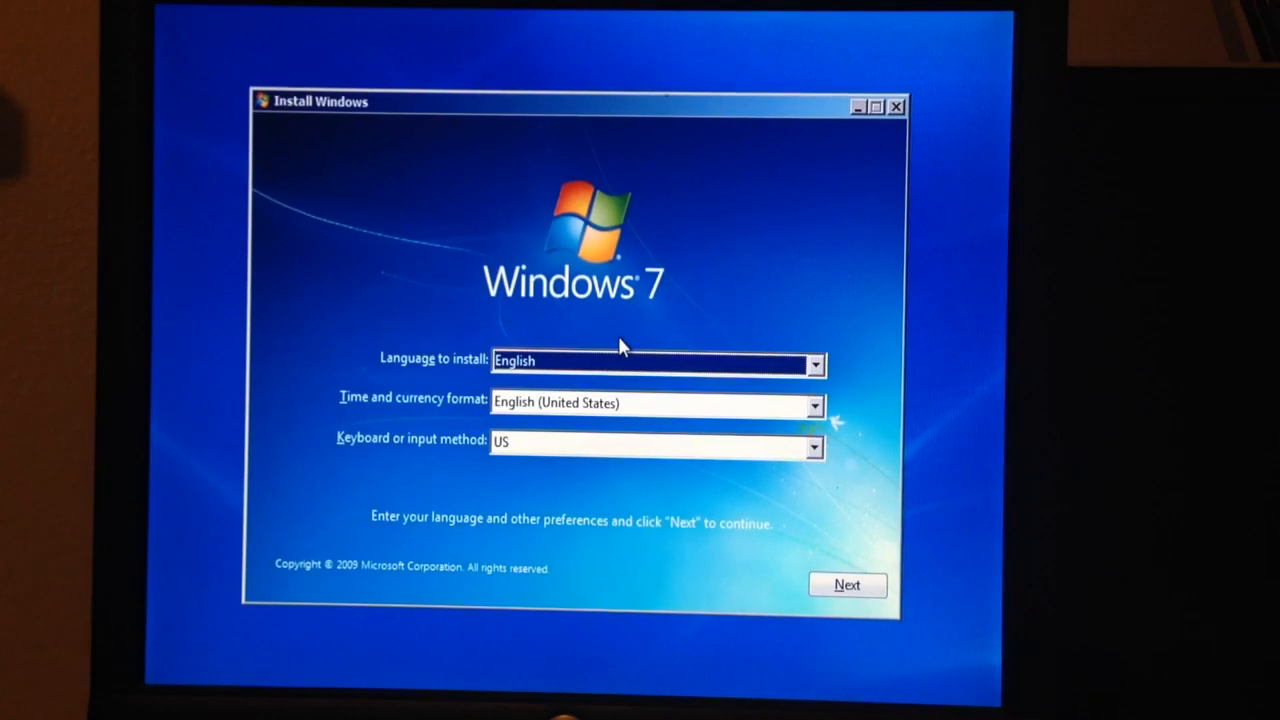
click(846, 586)
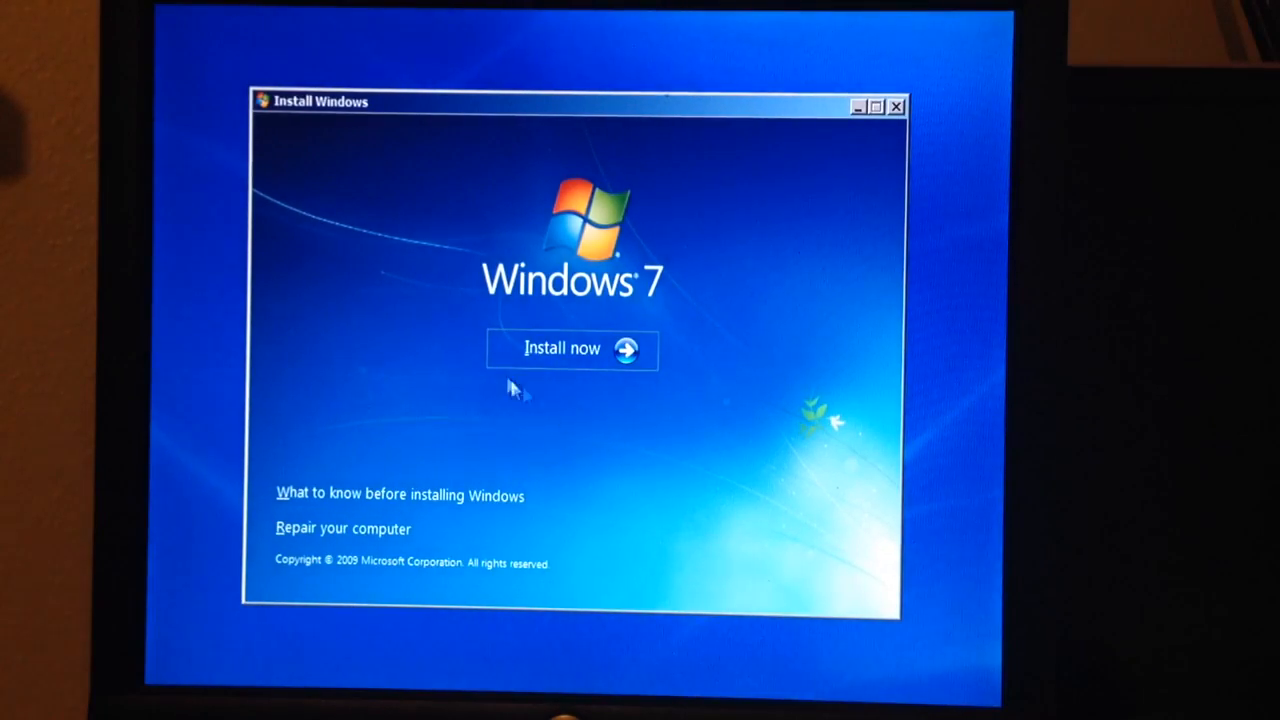
click(549, 353)
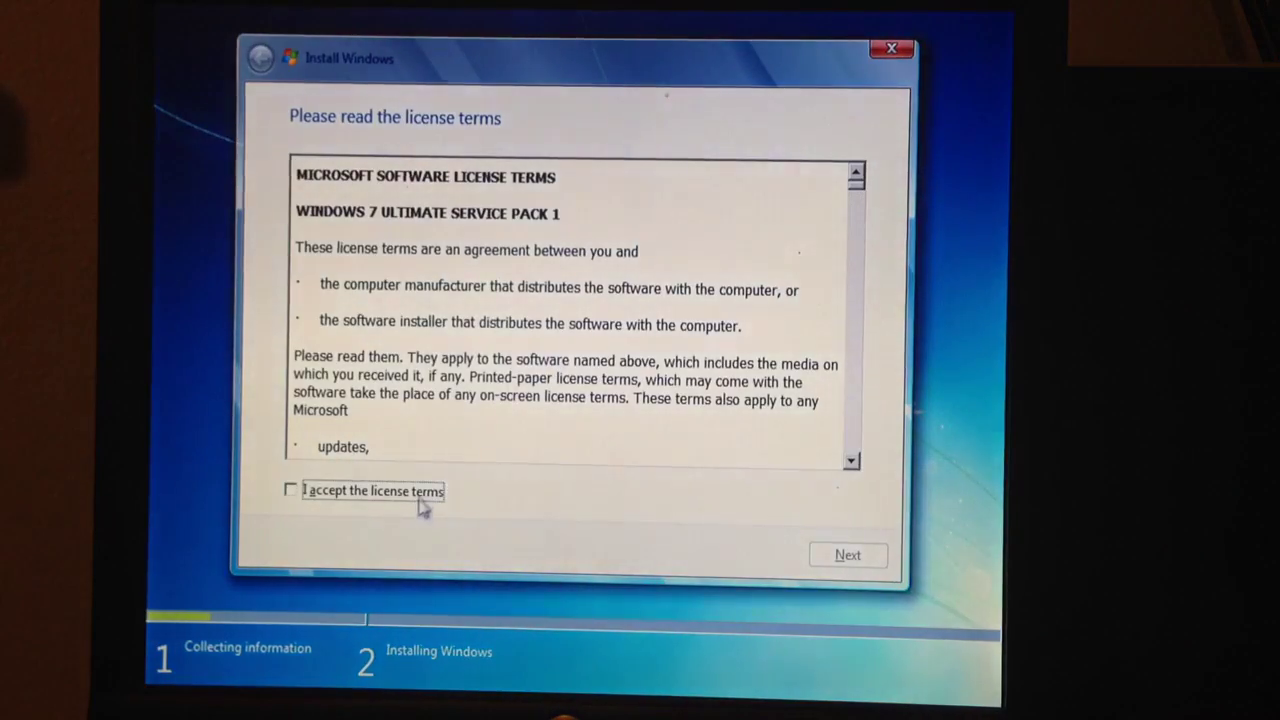
Accept the license terms and start a Custom (advanced) install onto Disk 0's unallocated space.
click(420, 500)
click(836, 557)
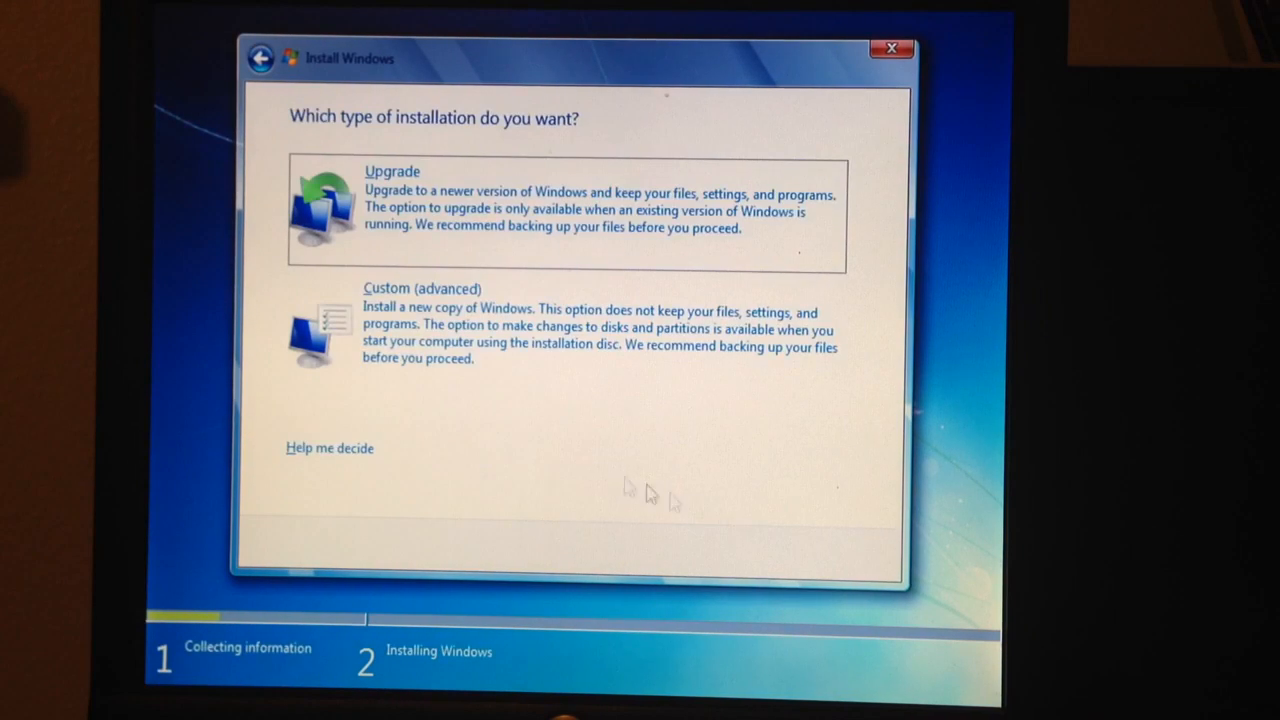
click(497, 347)
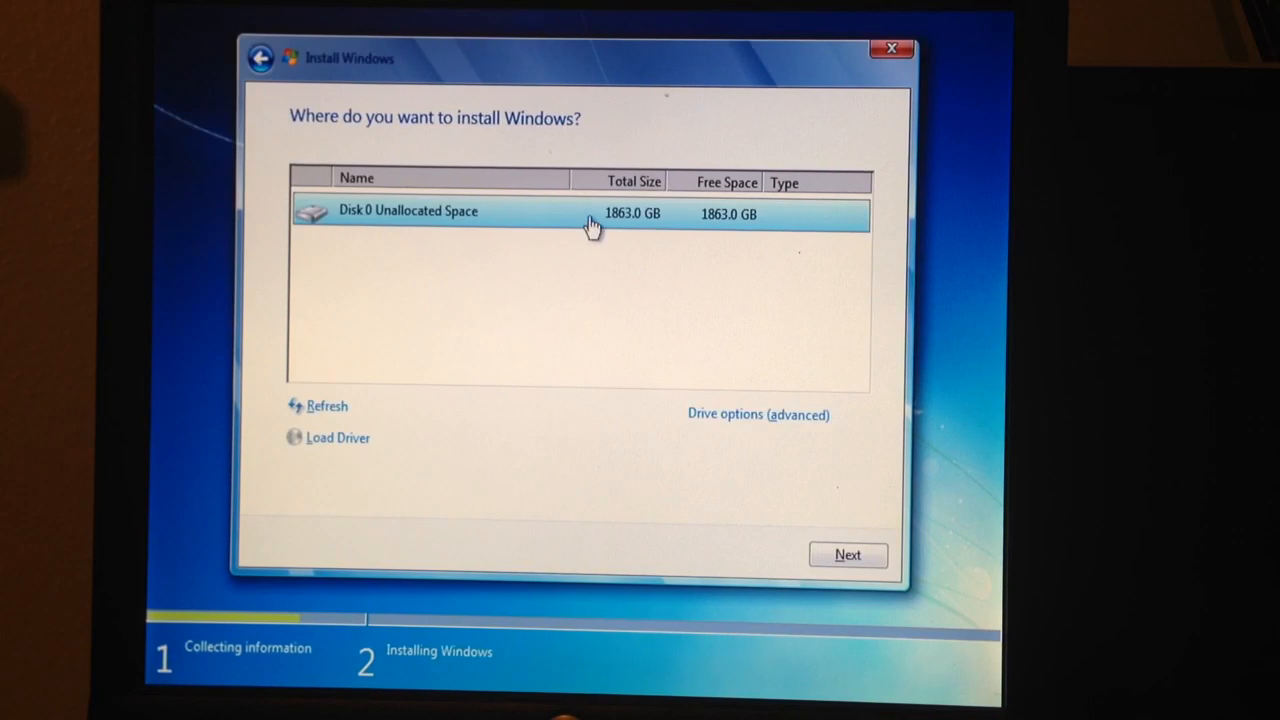
click(852, 555)
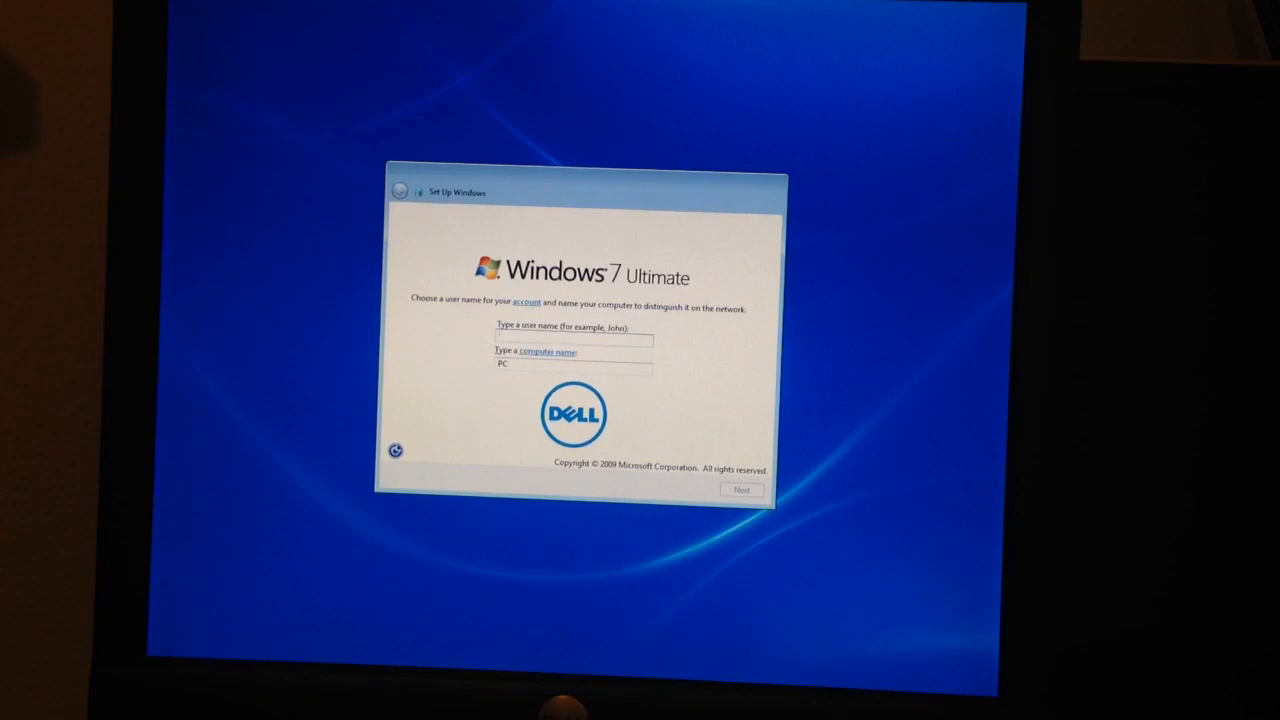
text(Michael)
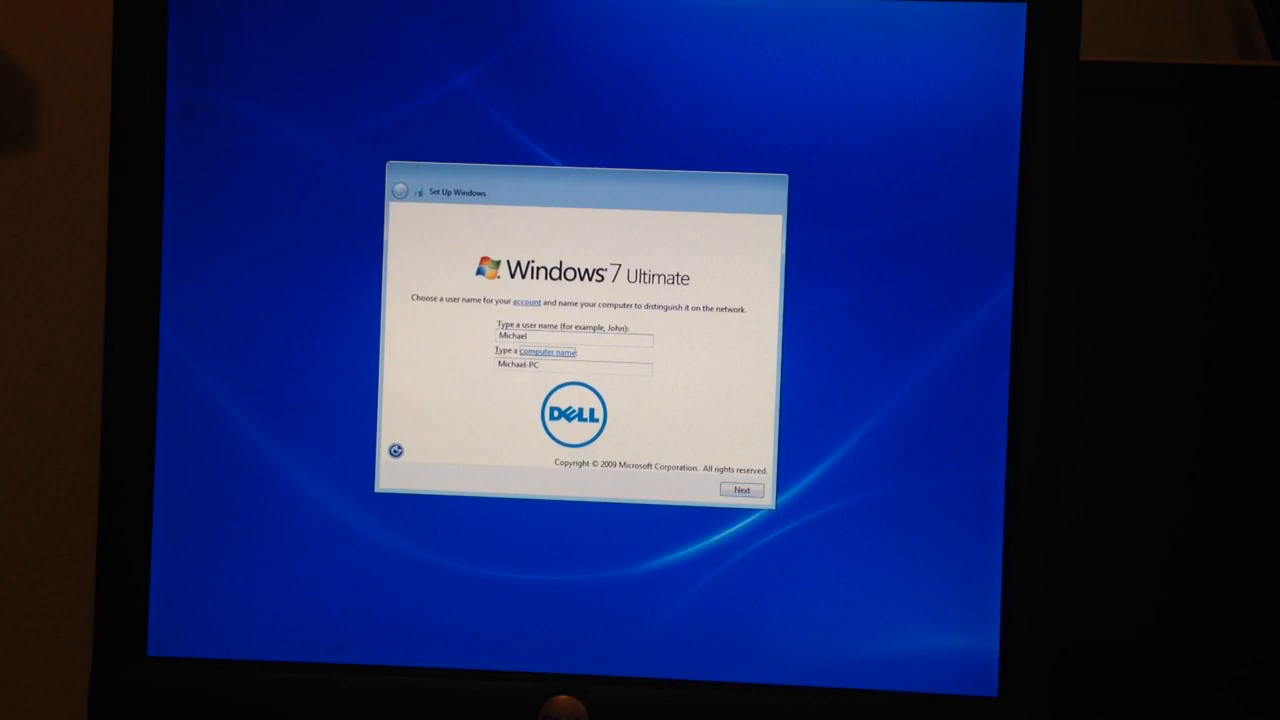
Name the computer mjmserver and set the account password with hint Standard.
key(Tab)
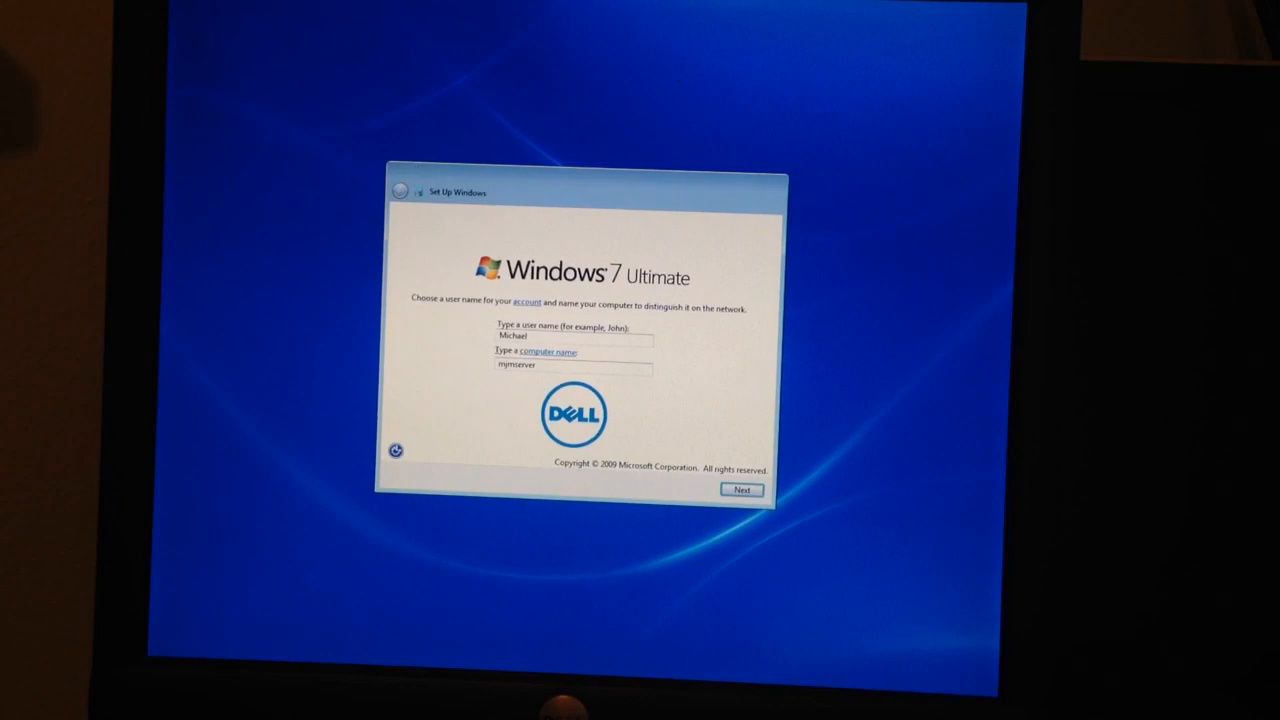
key(Return)
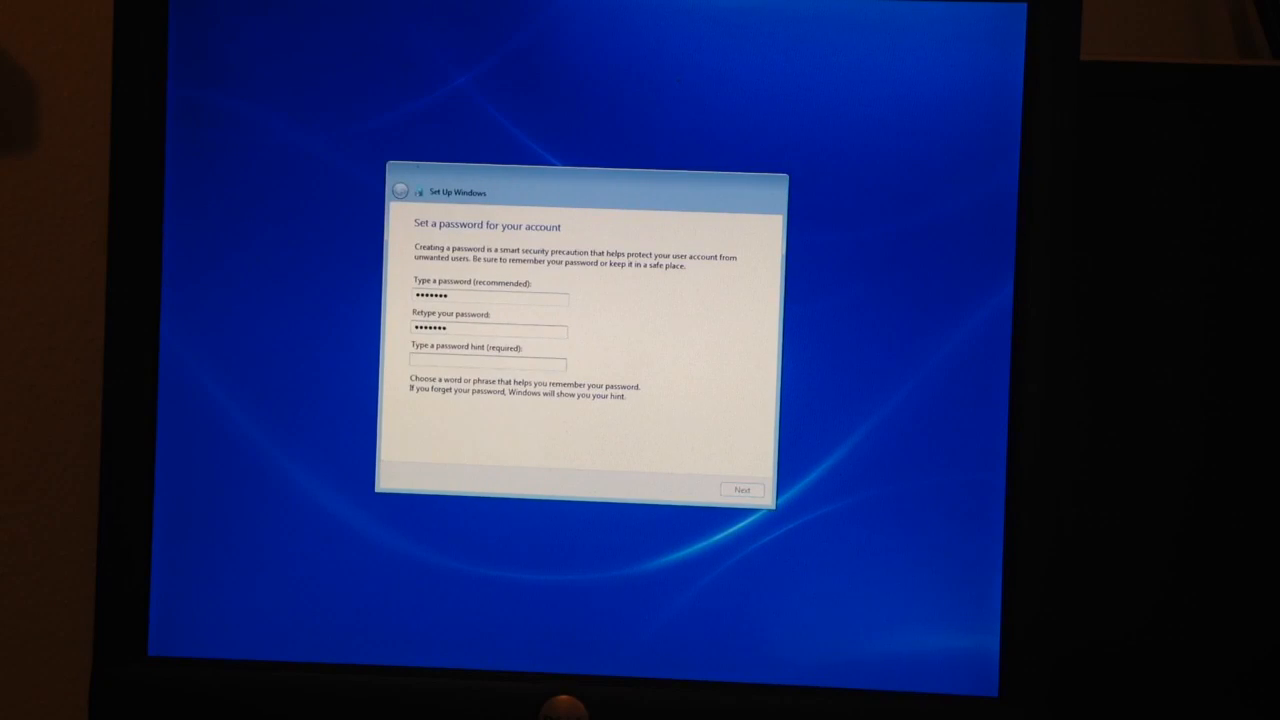
key(Return)
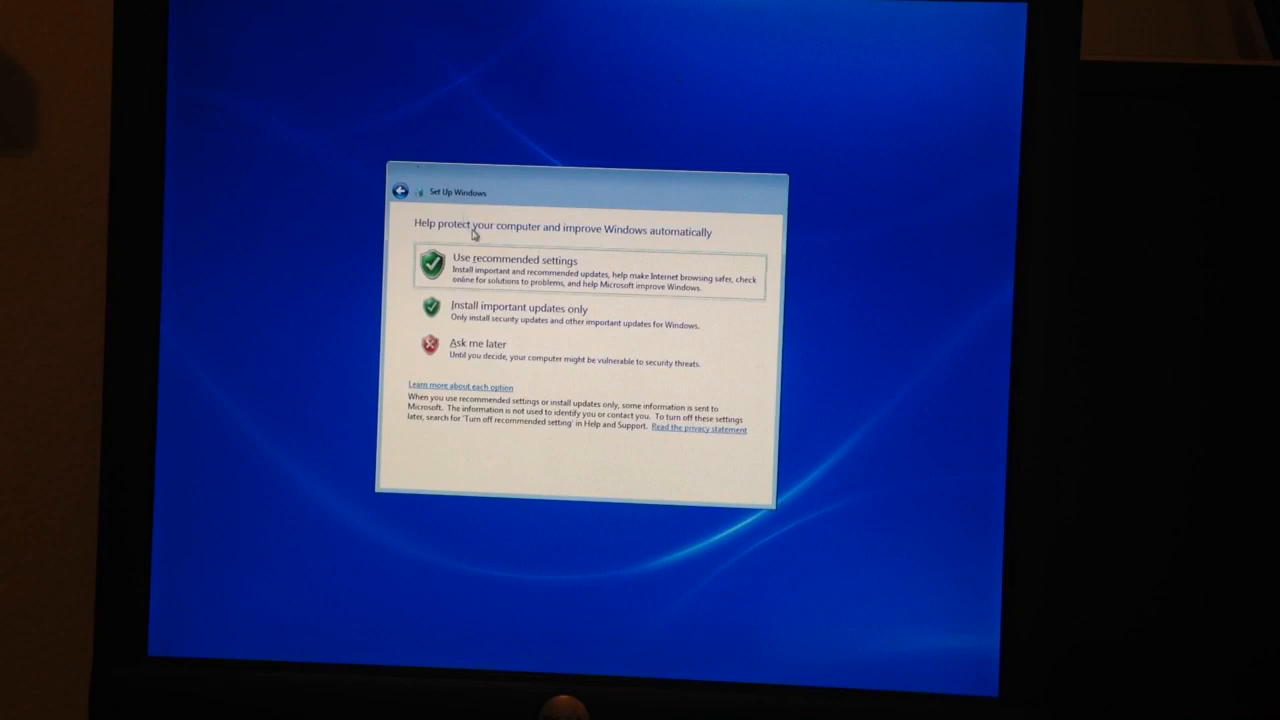
Choose (UTC-06:00) Central Time (US & Canada), confirm the clock and finish setup.
key(Return)
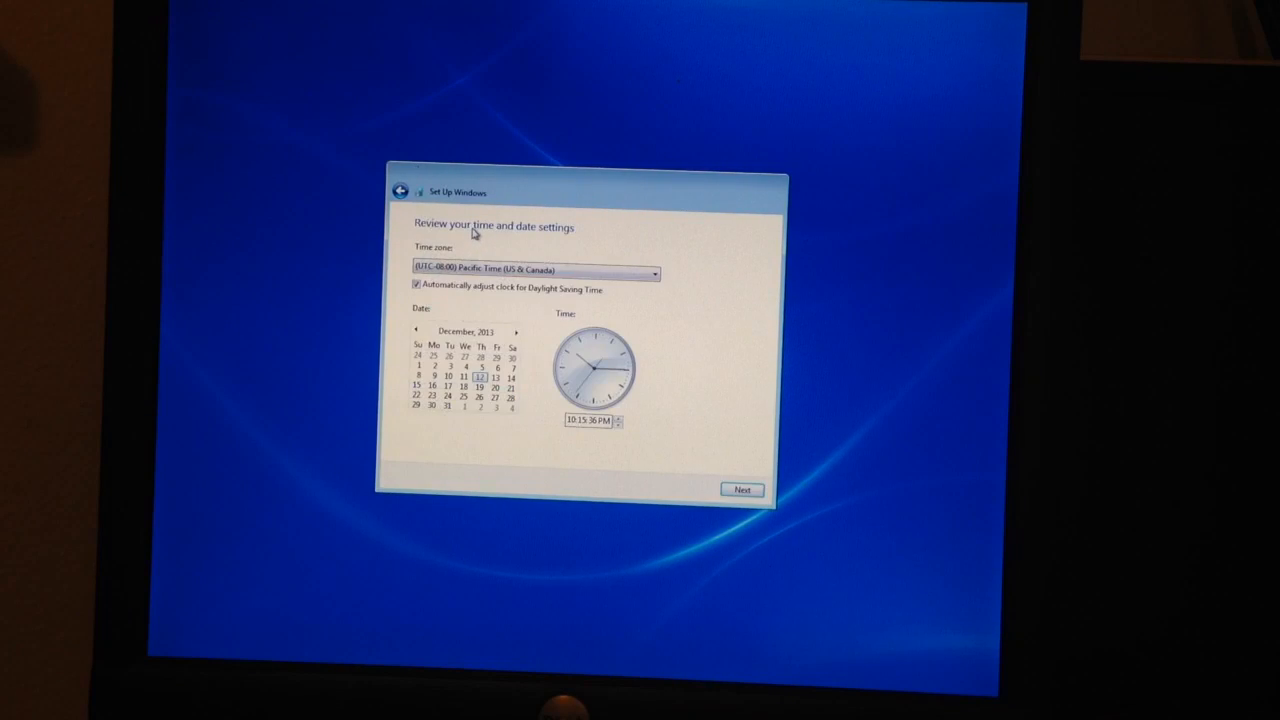
click(477, 272)
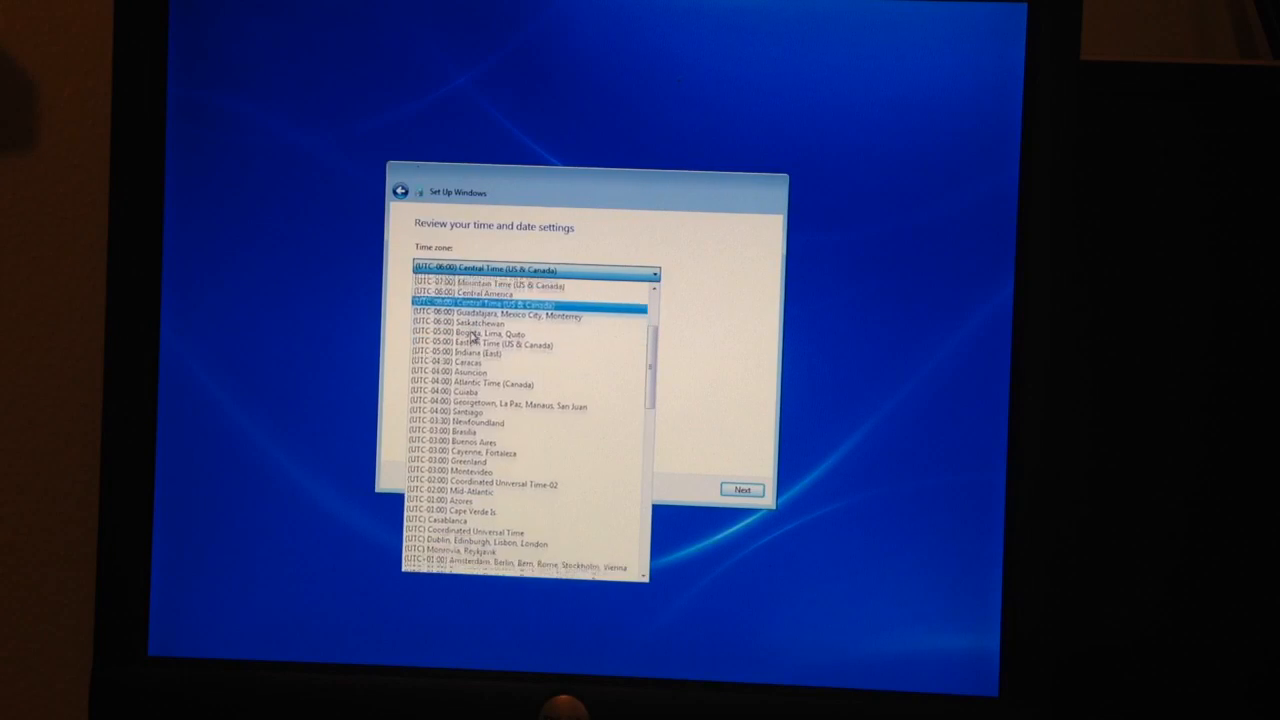
click(474, 334)
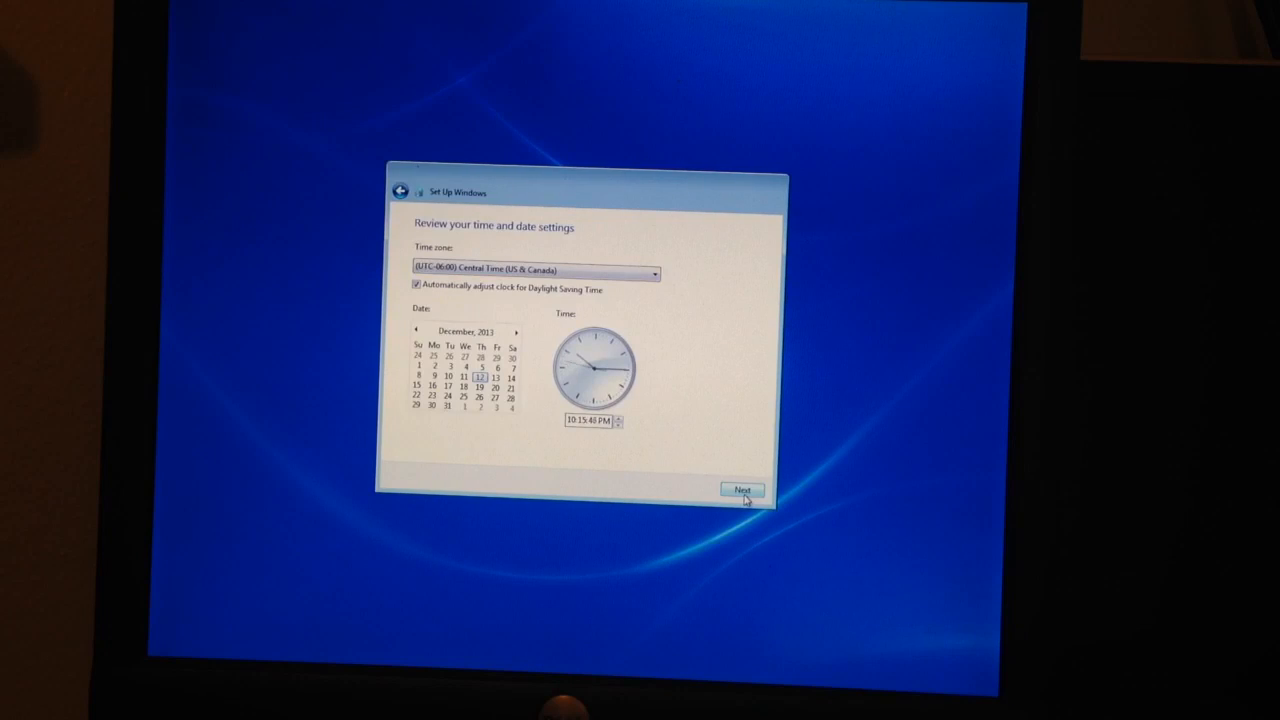
click(572, 421)
click(743, 490)
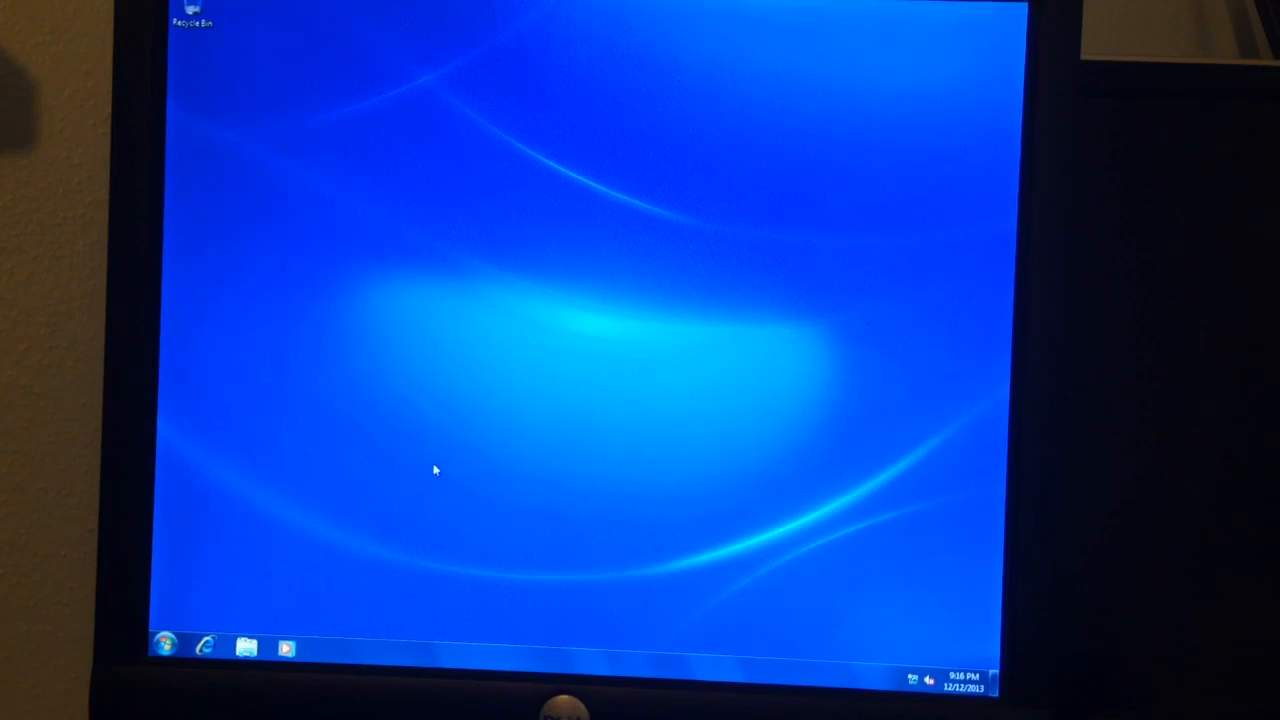
Show the System properties for Computer from the Start menu.
click(165, 644)
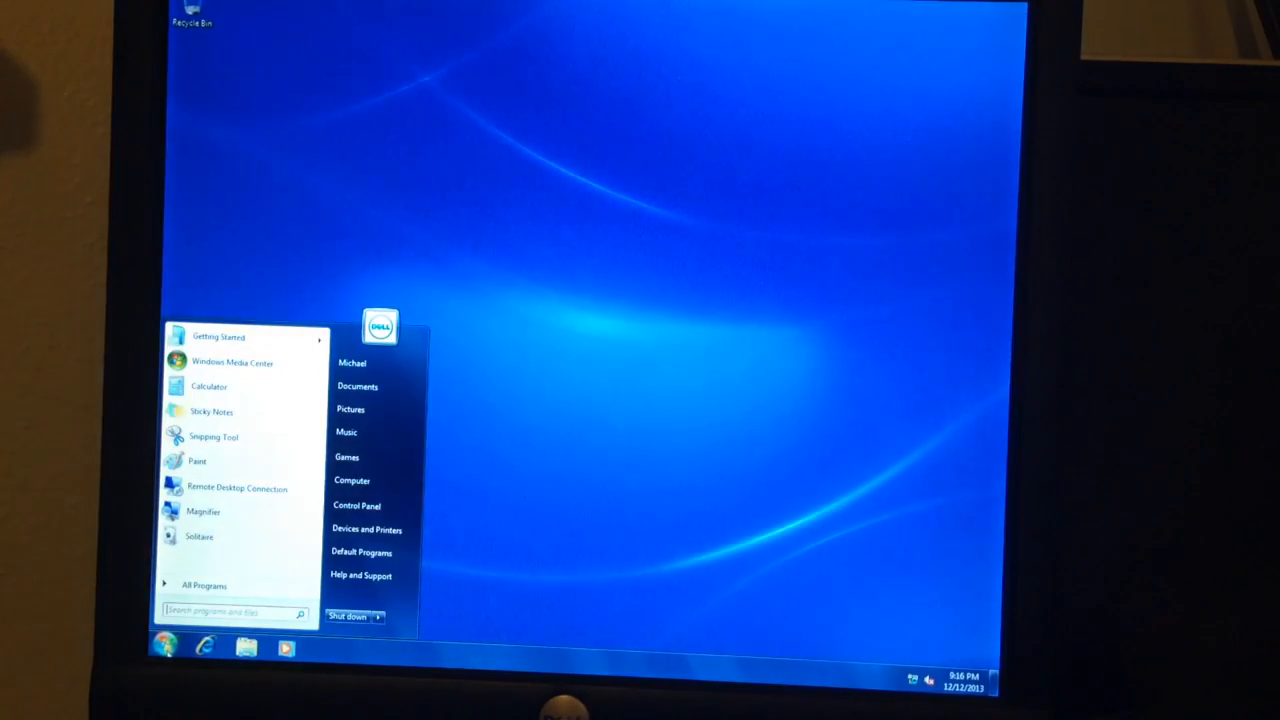
right_click(350, 481)
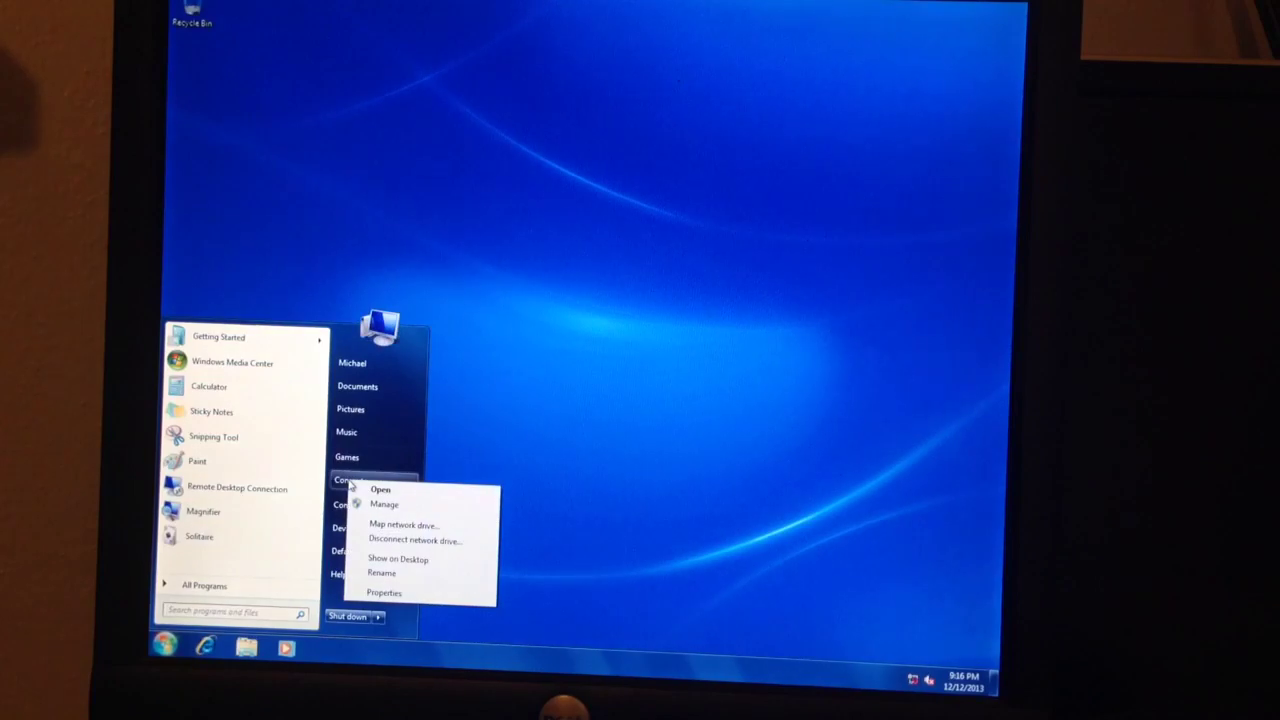
click(385, 593)
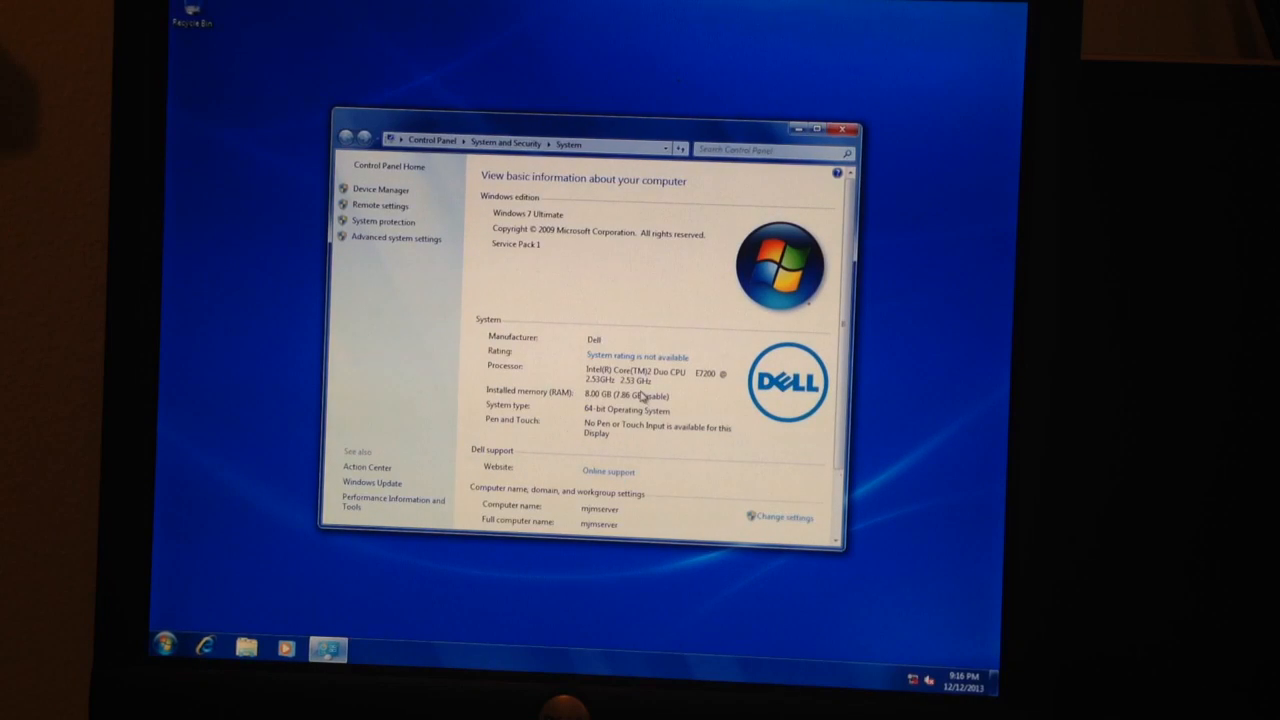
View the Device Manager list, inspecting Storage controllers and Processors options.
click(372, 191)
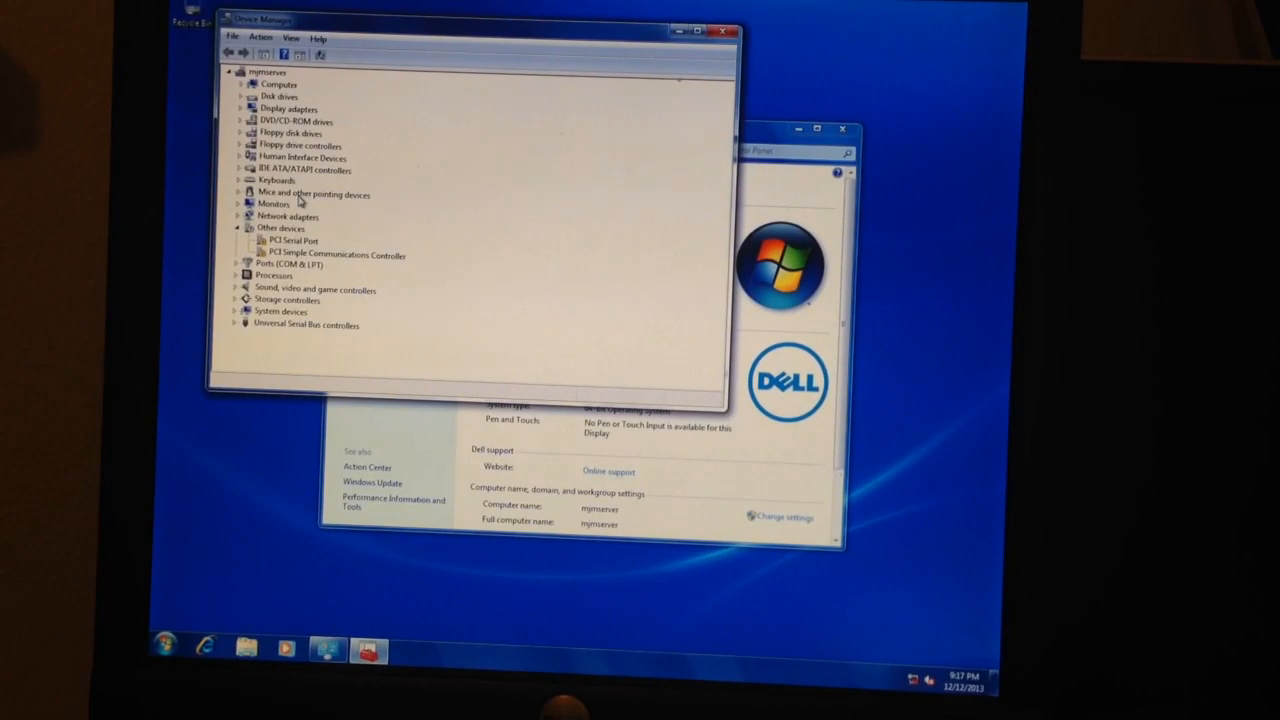
right_click(302, 300)
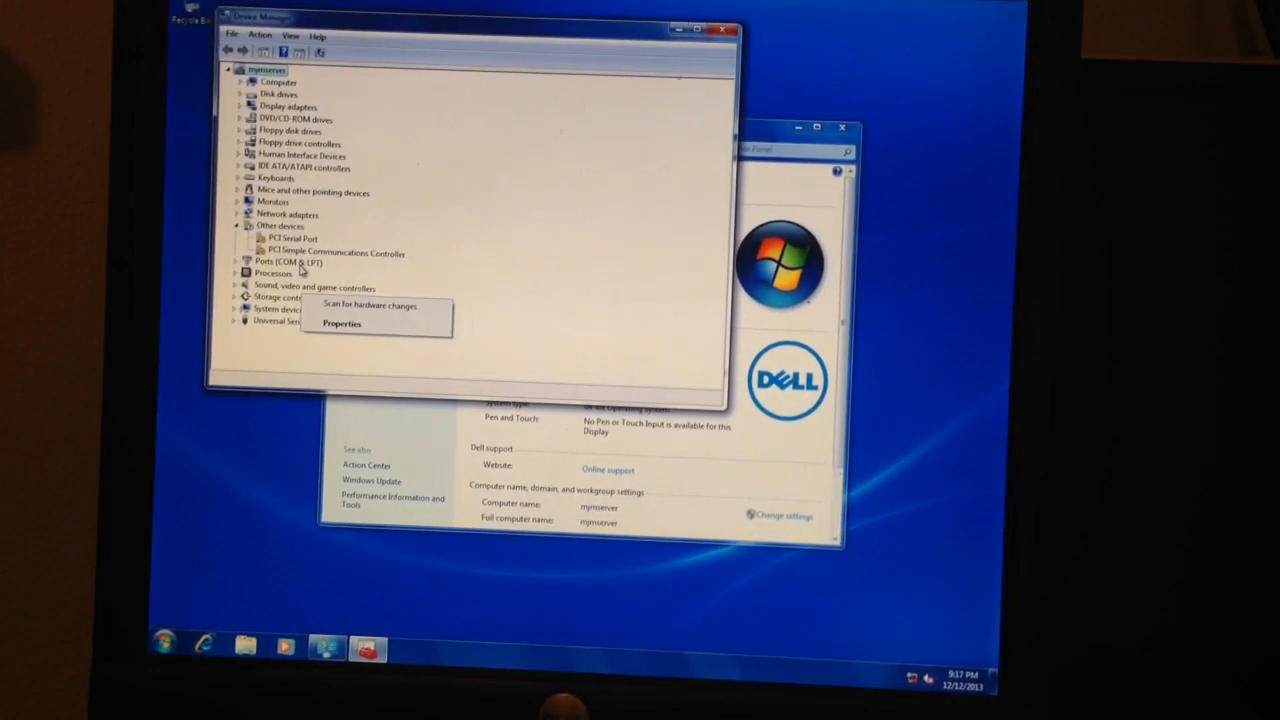
right_click(298, 274)
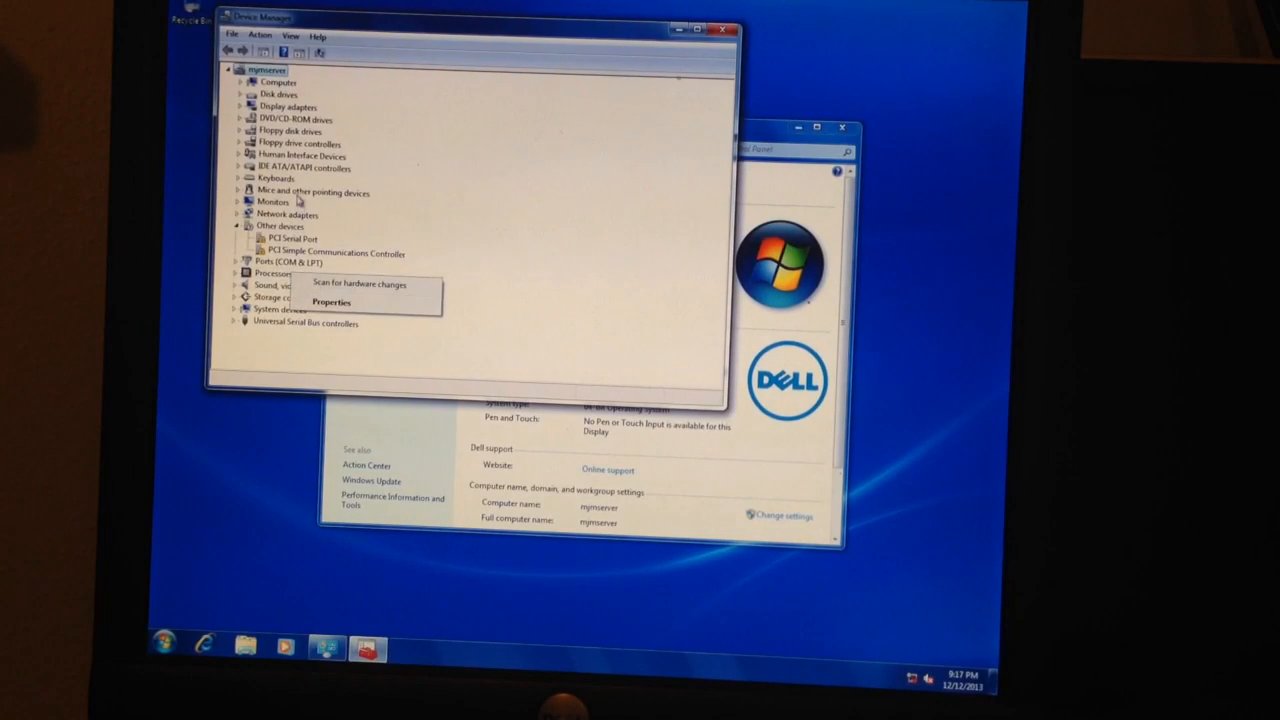
right_click(271, 1)
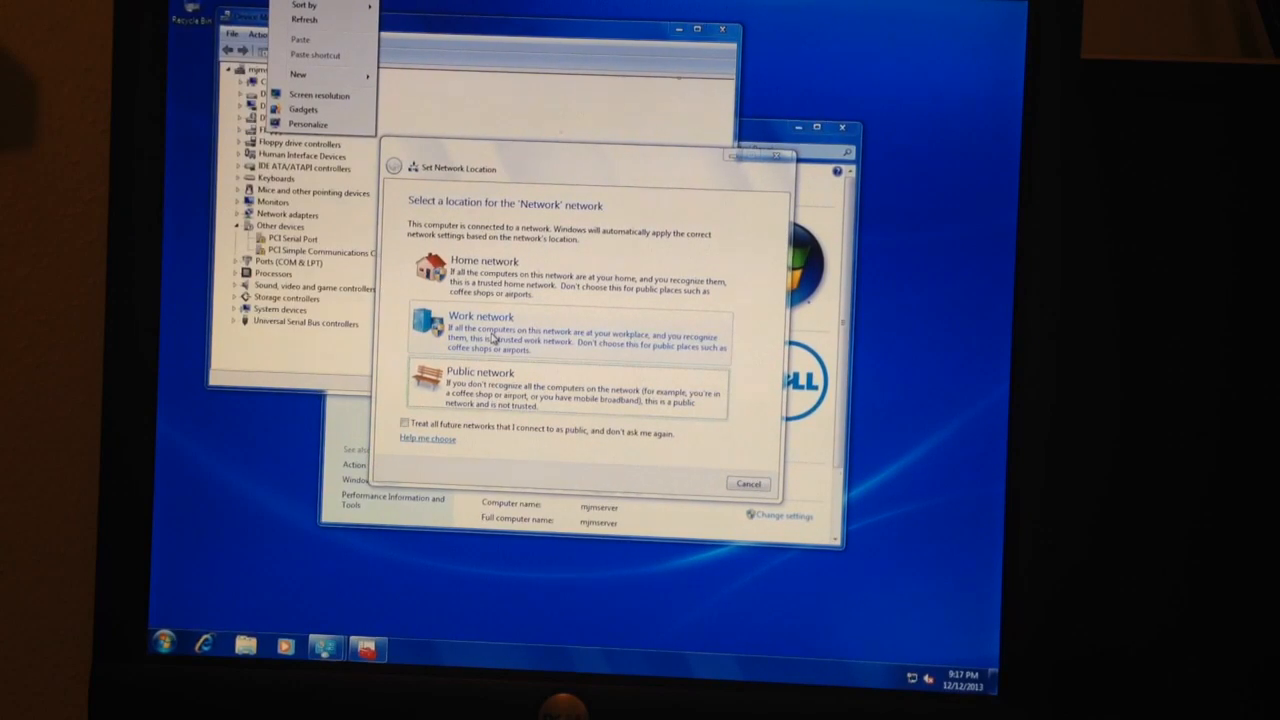
Set the network as a Home network and cancel the Create a Homegroup wizard.
click(507, 285)
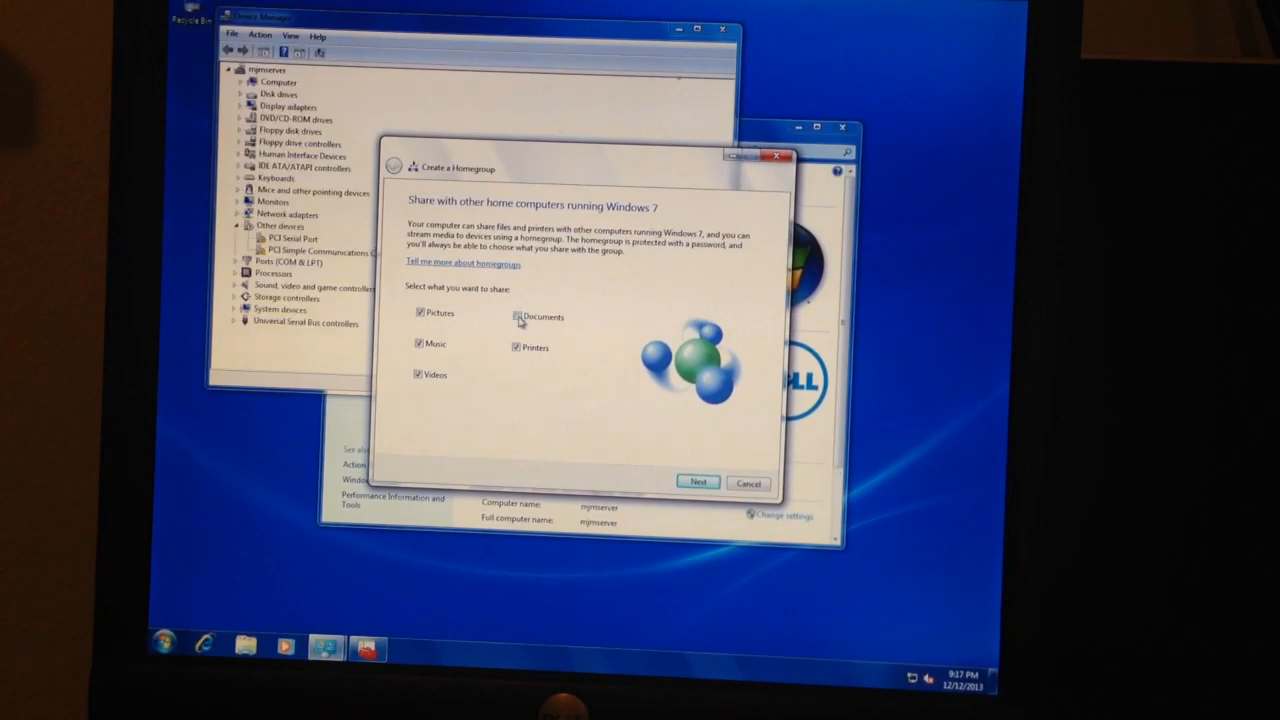
click(700, 483)
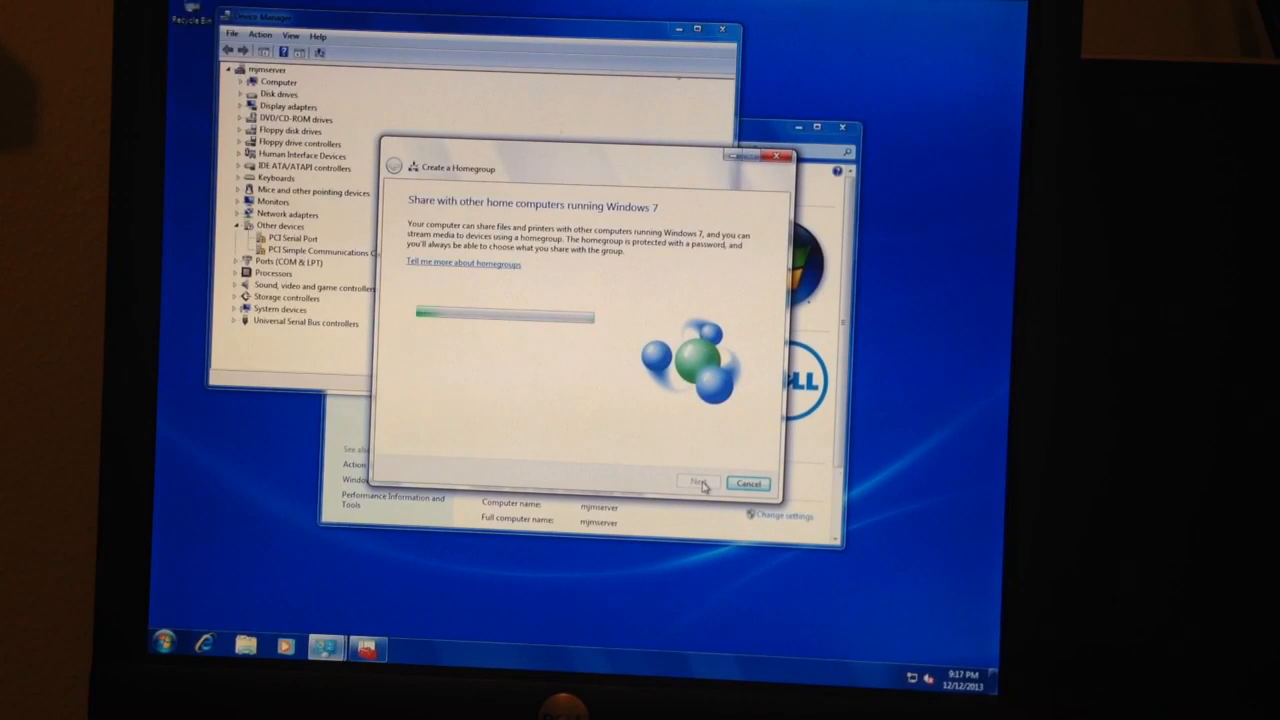
click(742, 486)
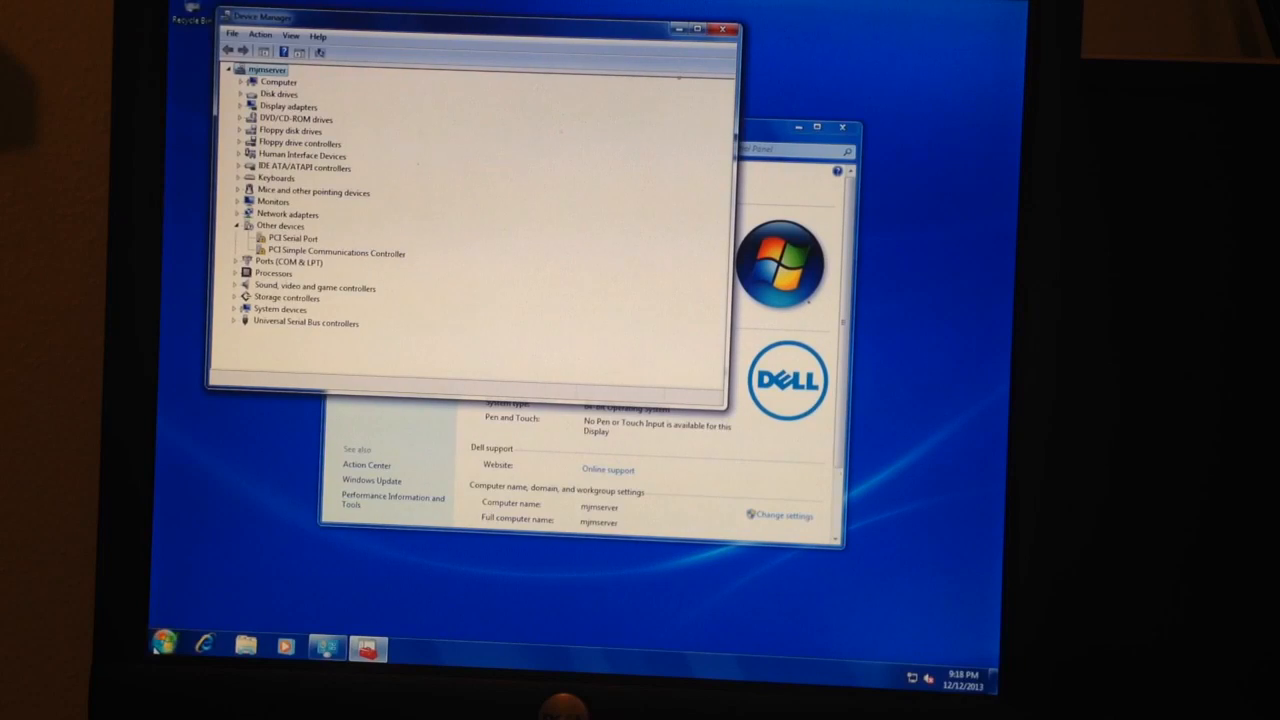
Show the Computer window listing Local Disk (C:), floppy and DVD drives.
click(163, 642)
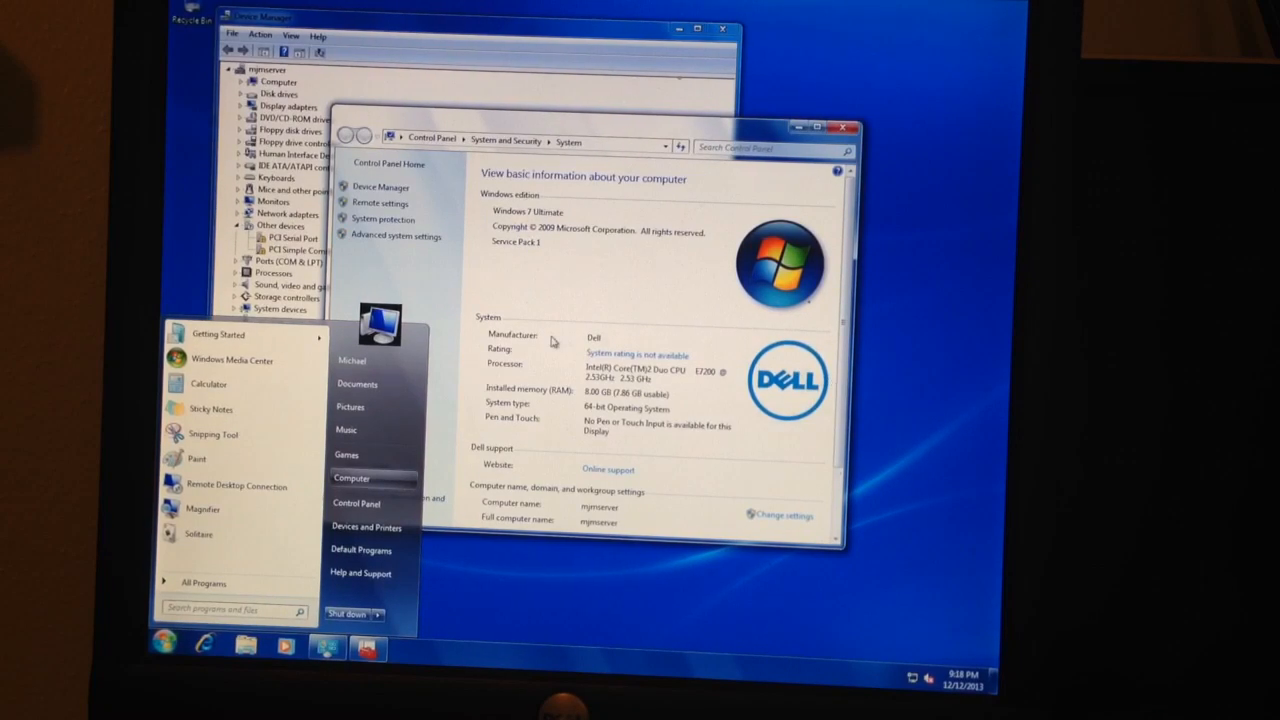
key(Return)
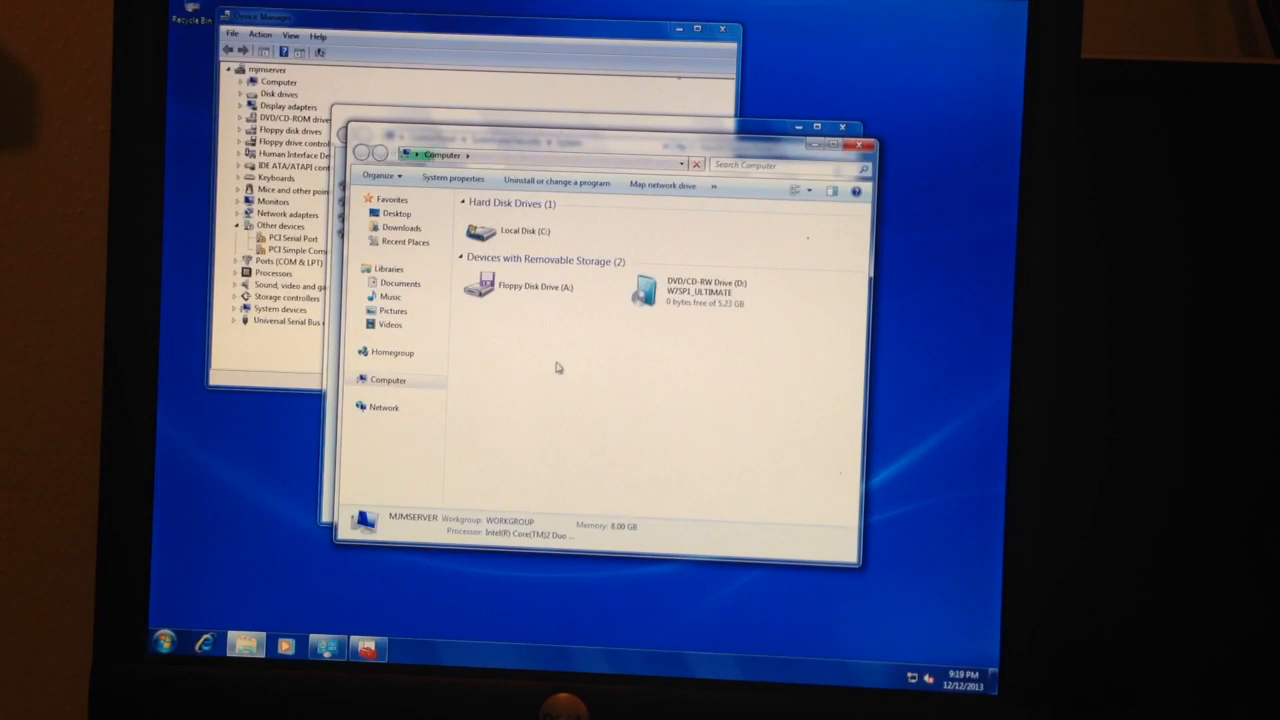
Start an automatic driver search for the PCI Serial Port device.
click(497, 240)
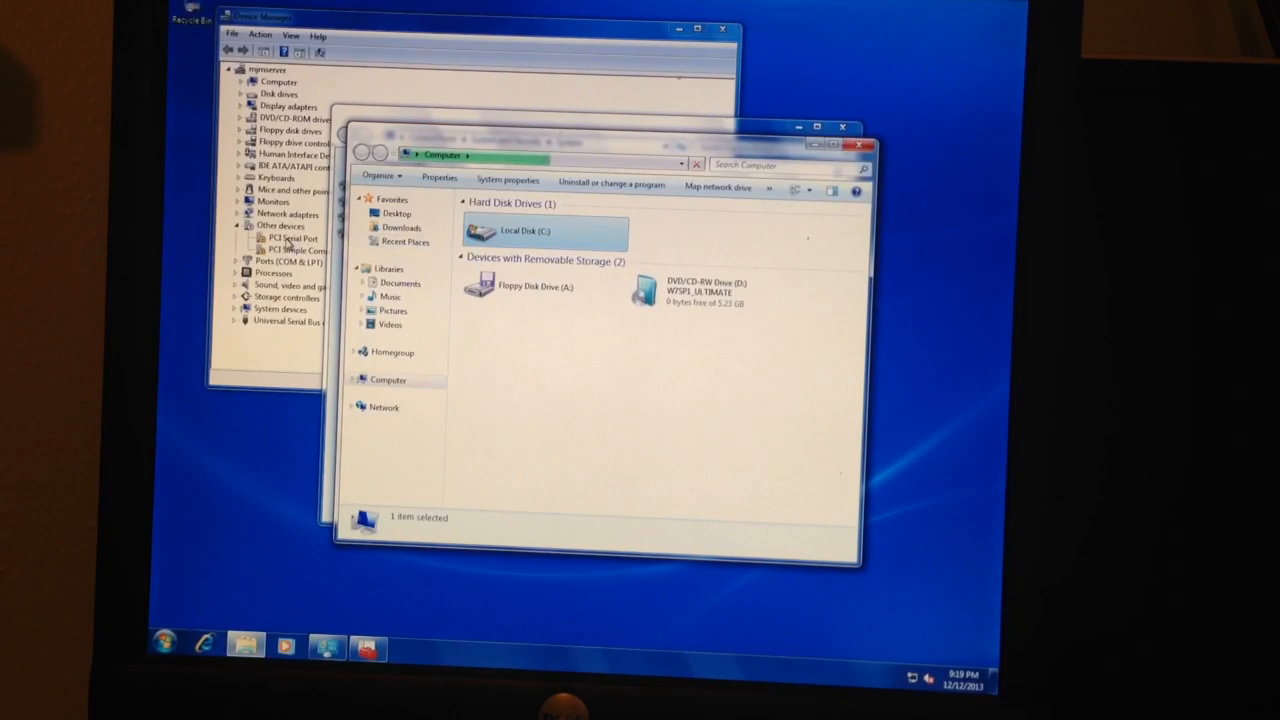
click(288, 240)
right_click(288, 240)
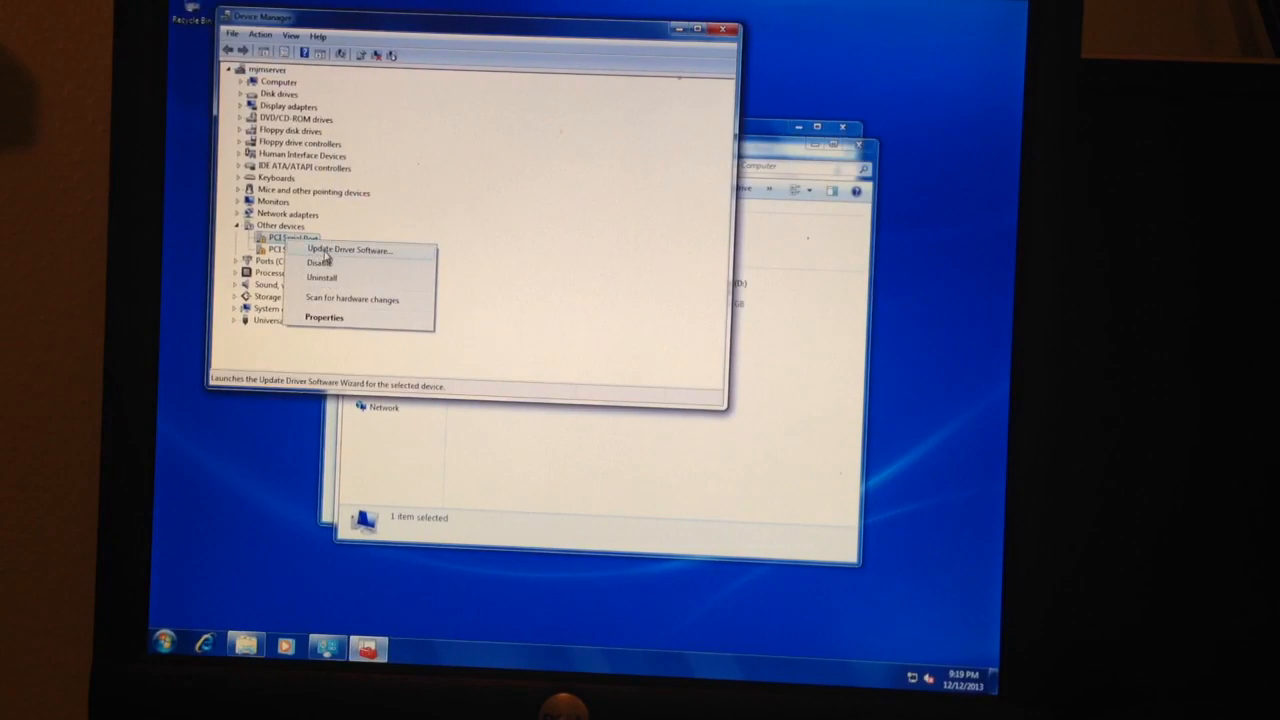
click(326, 250)
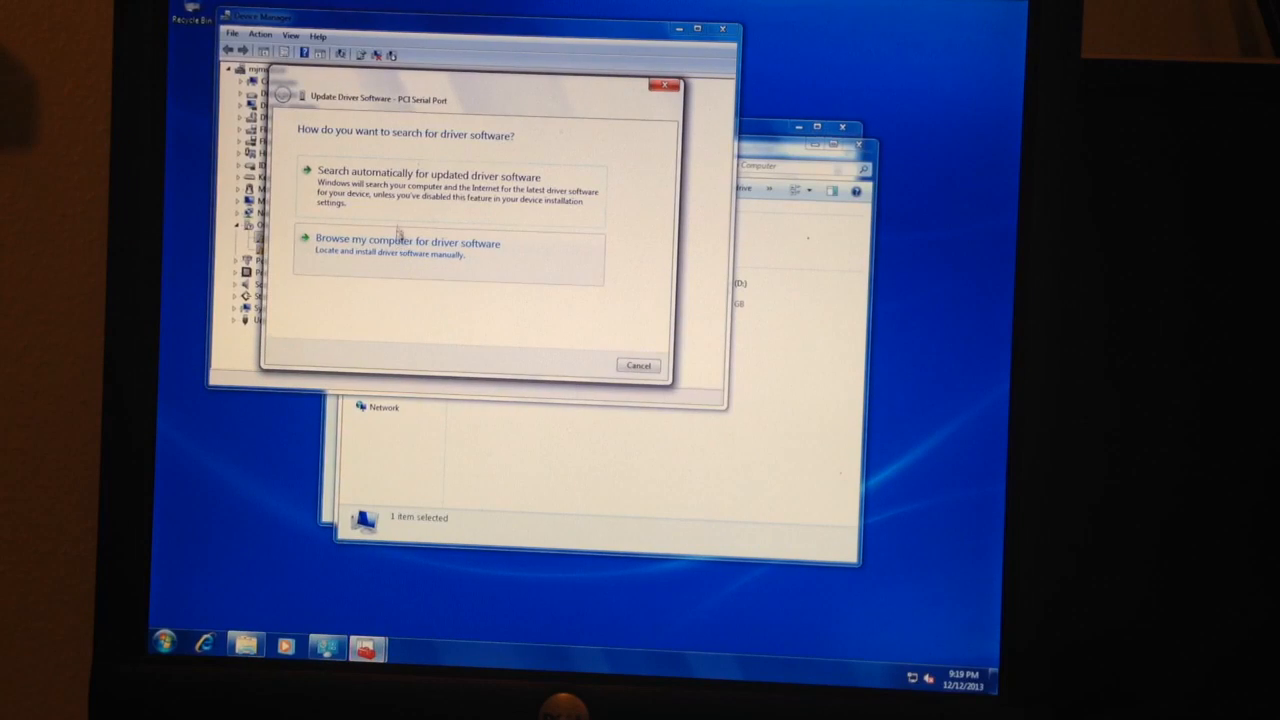
click(407, 206)
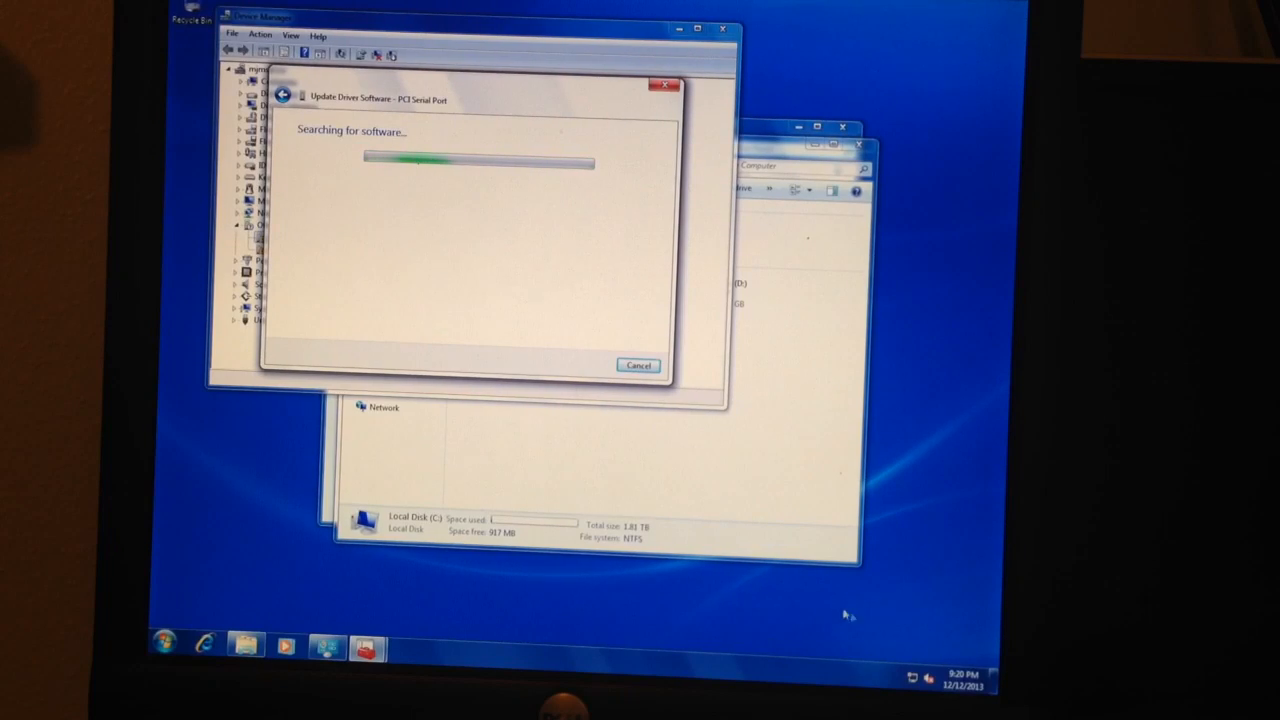
right_click(912, 680)
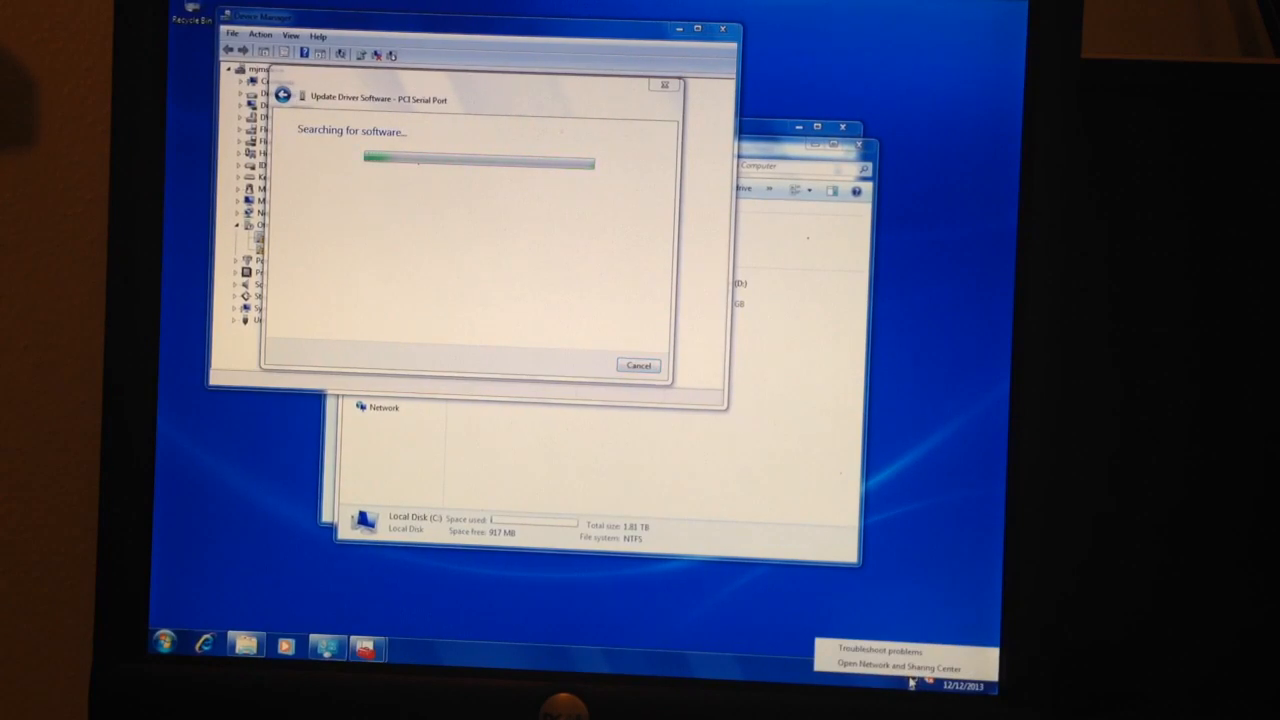
click(912, 682)
click(912, 682)
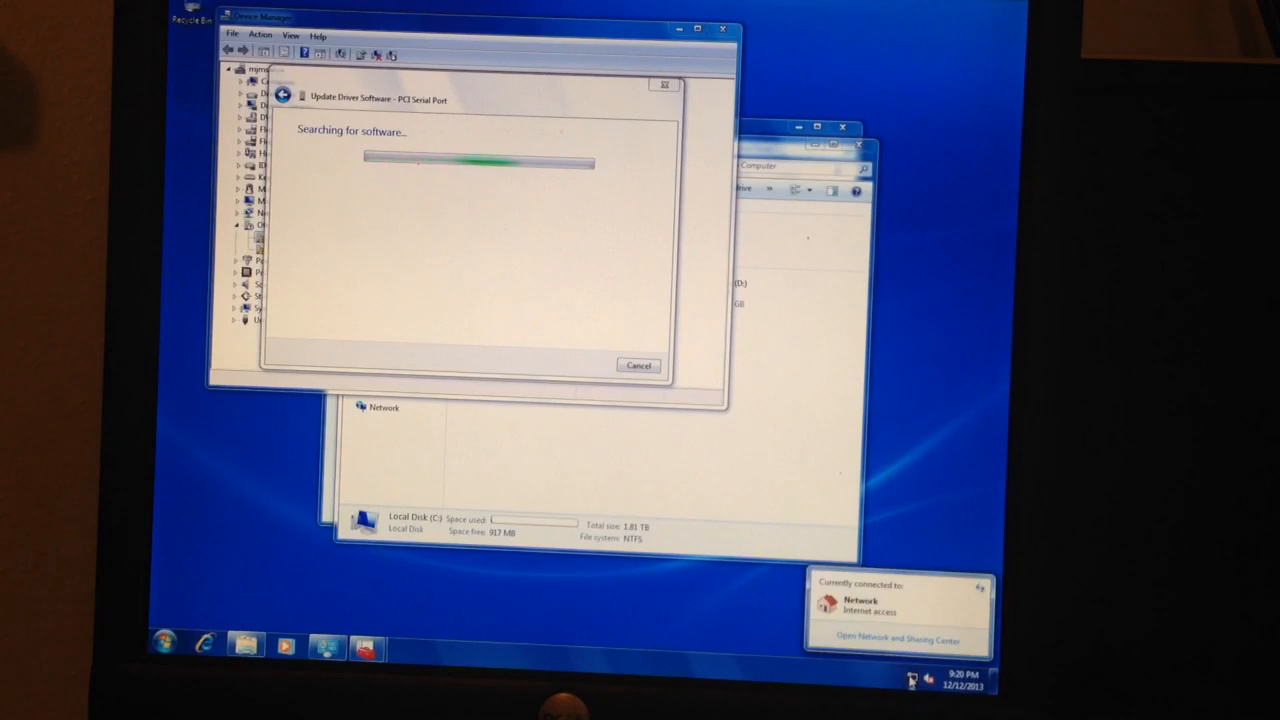
click(908, 641)
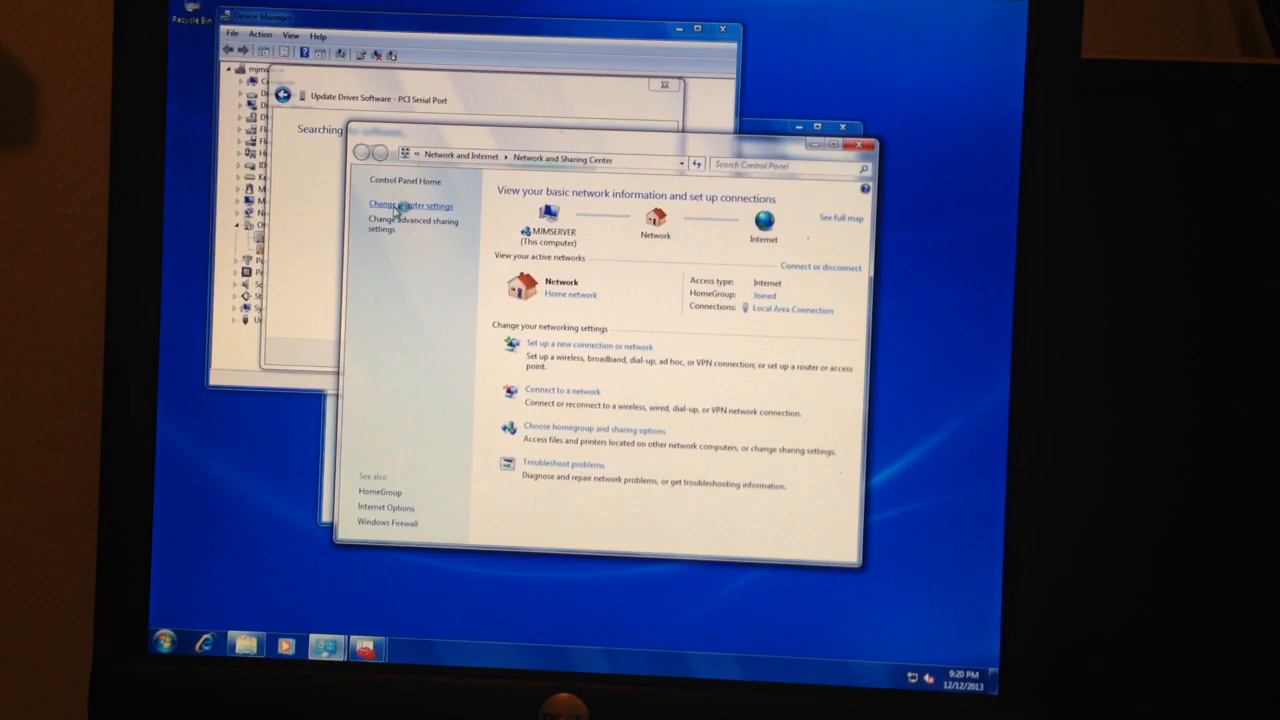
key(ctrl+alt+Delete)
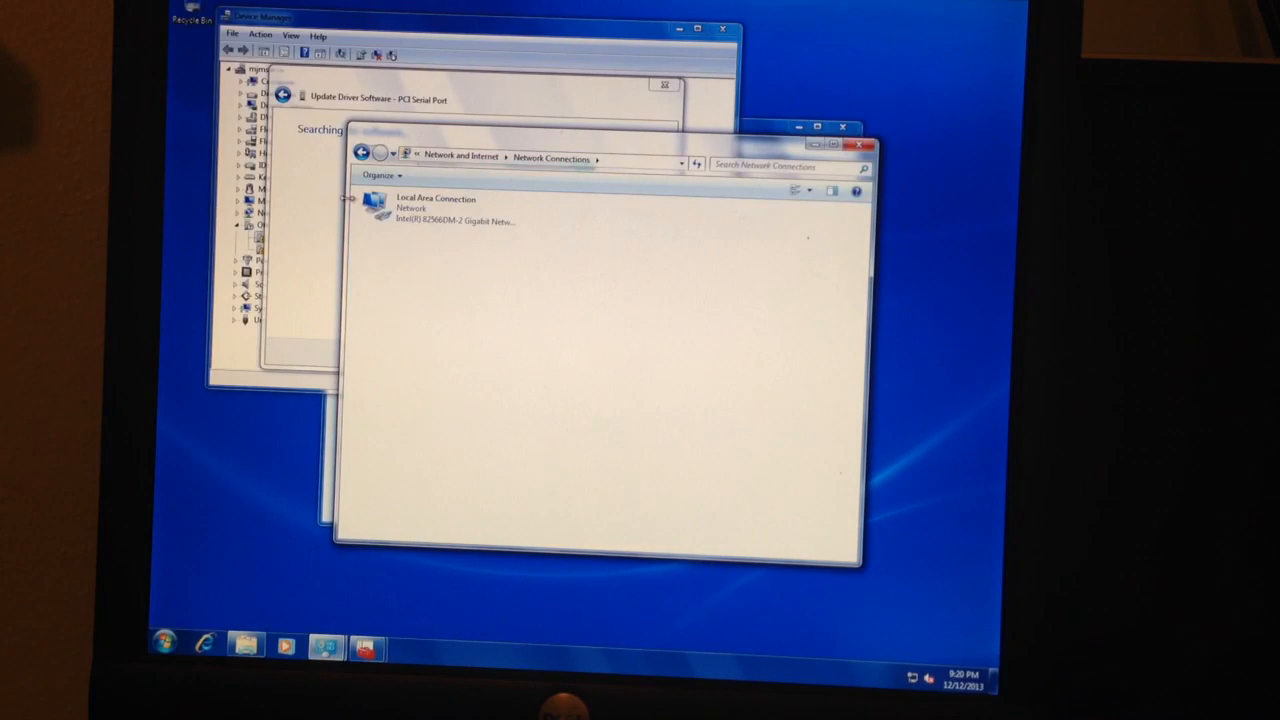
double_click(377, 206)
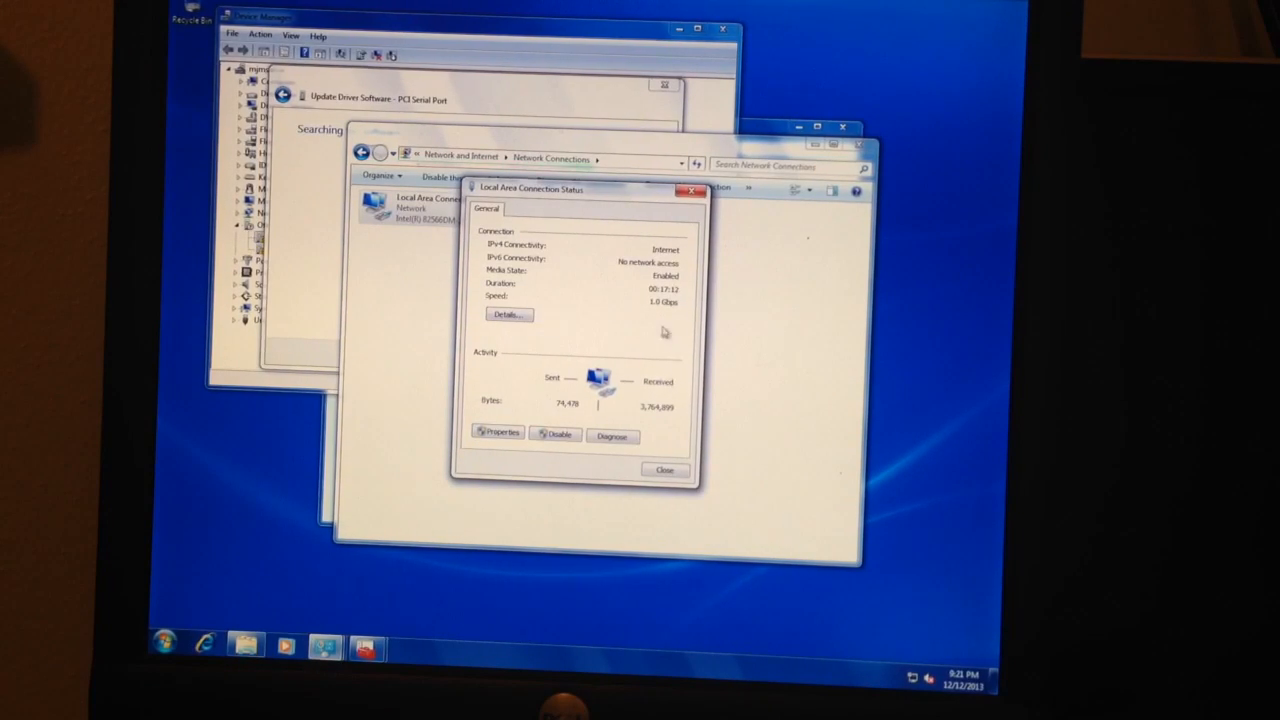
click(665, 471)
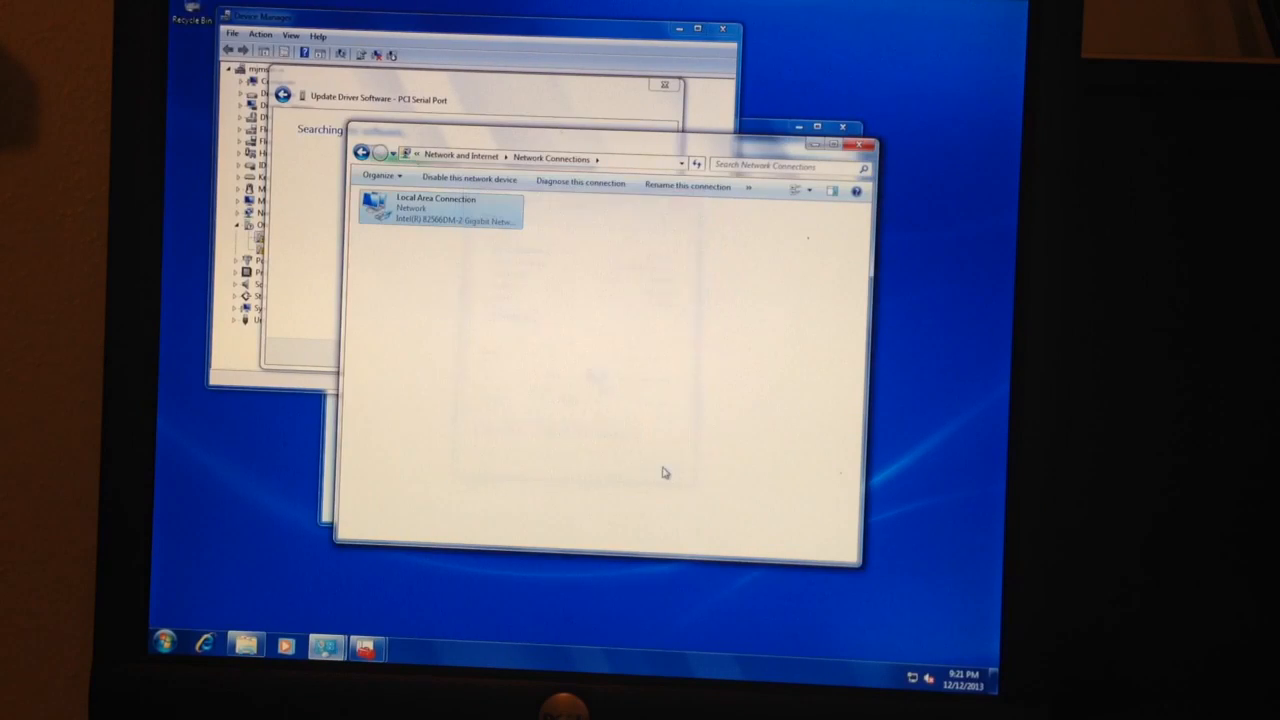
click(858, 146)
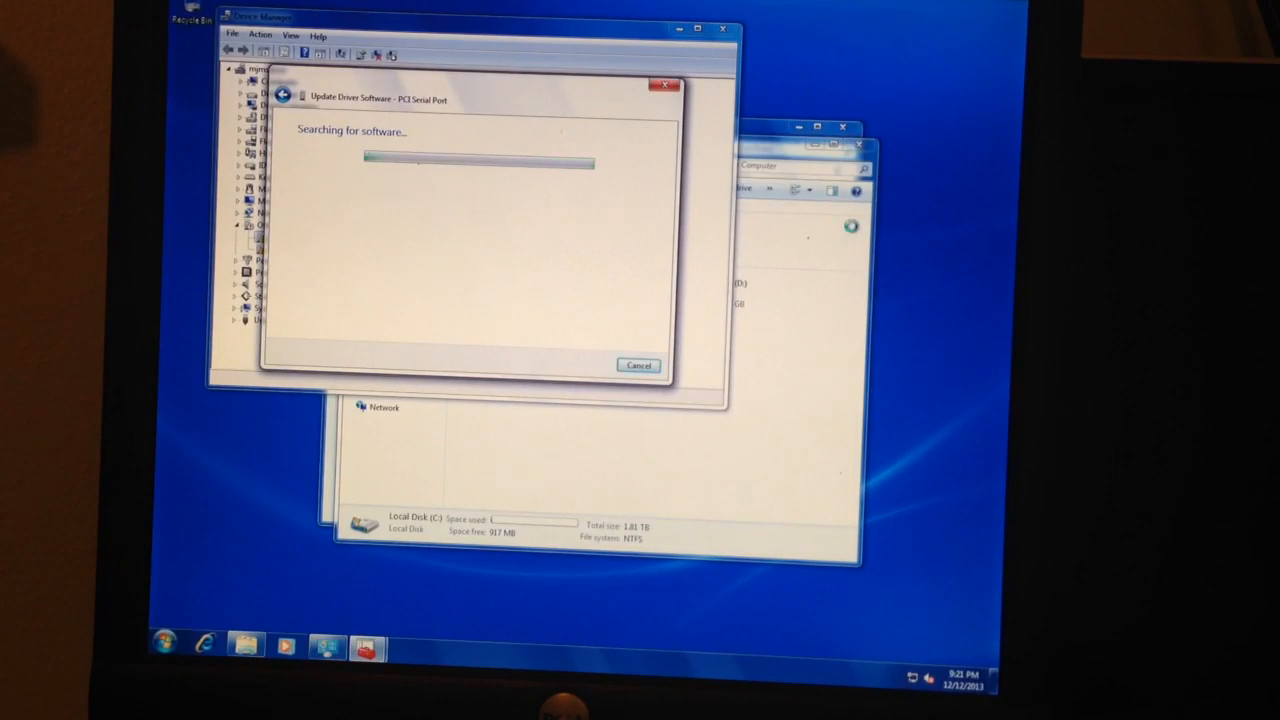
Review Processes, Performance, Networking and Services in Task Manager, then close it.
click(827, 319)
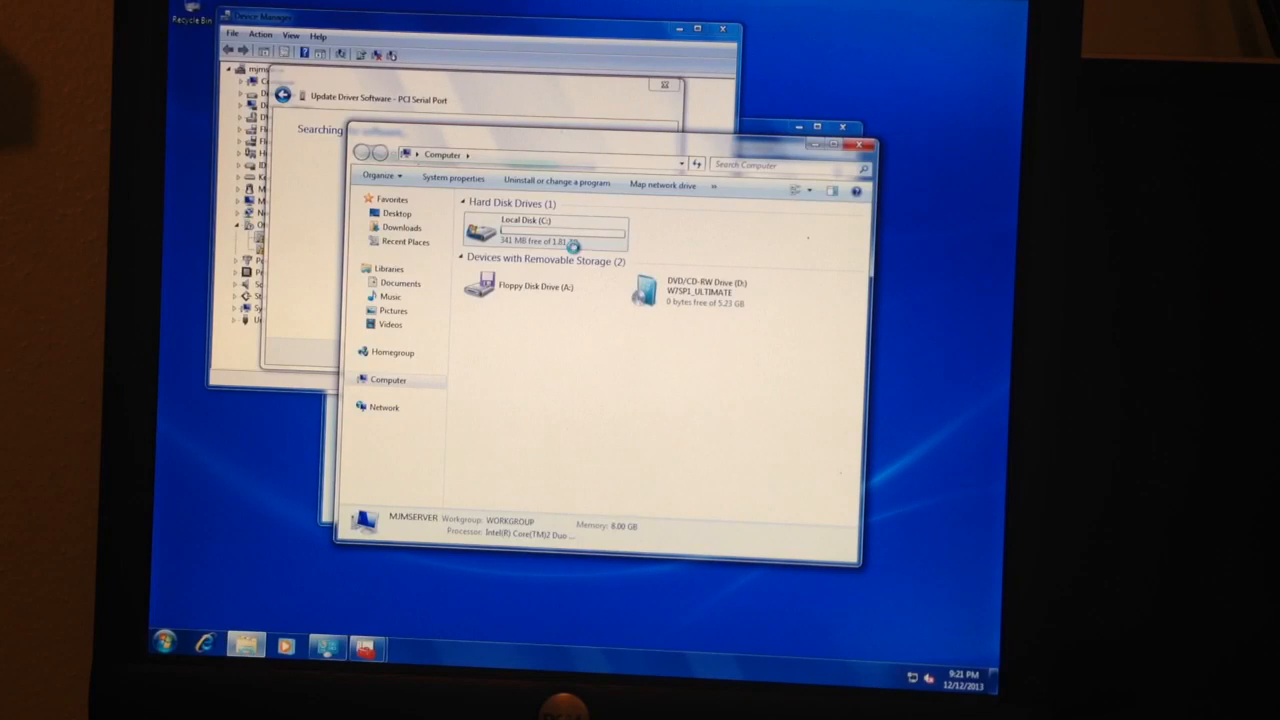
key(ctrl+shift+Escape)
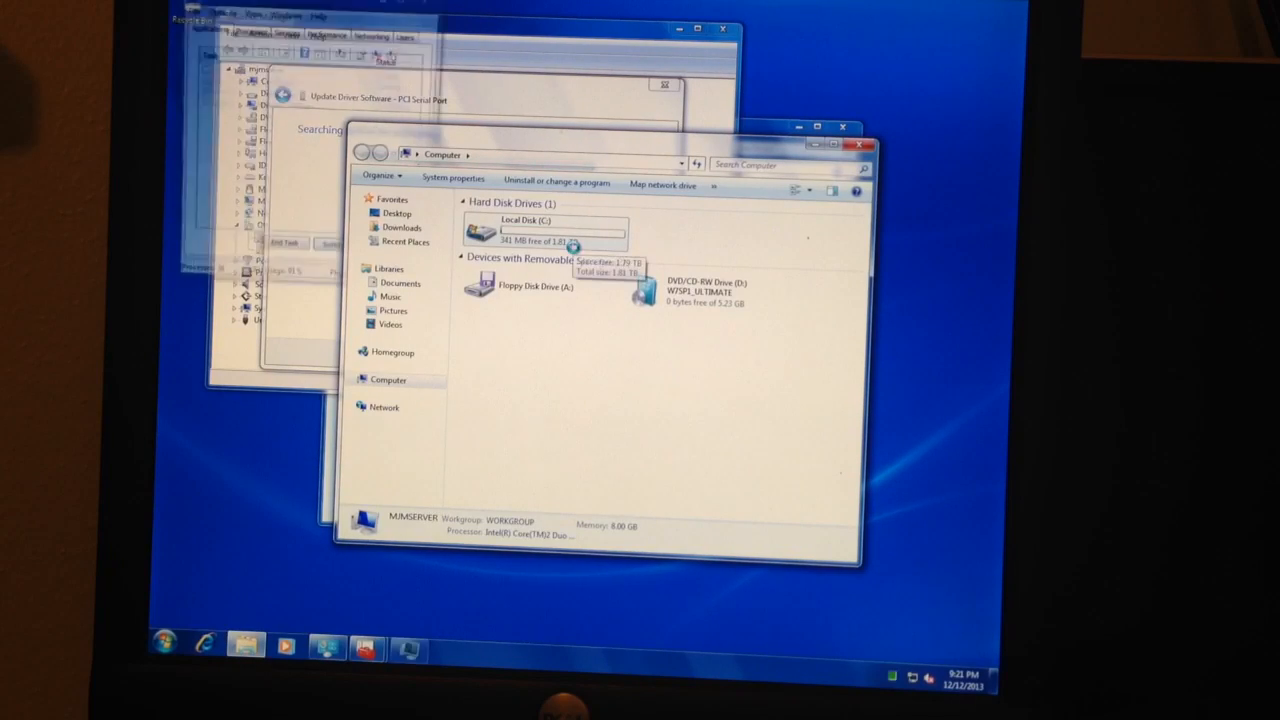
click(248, 31)
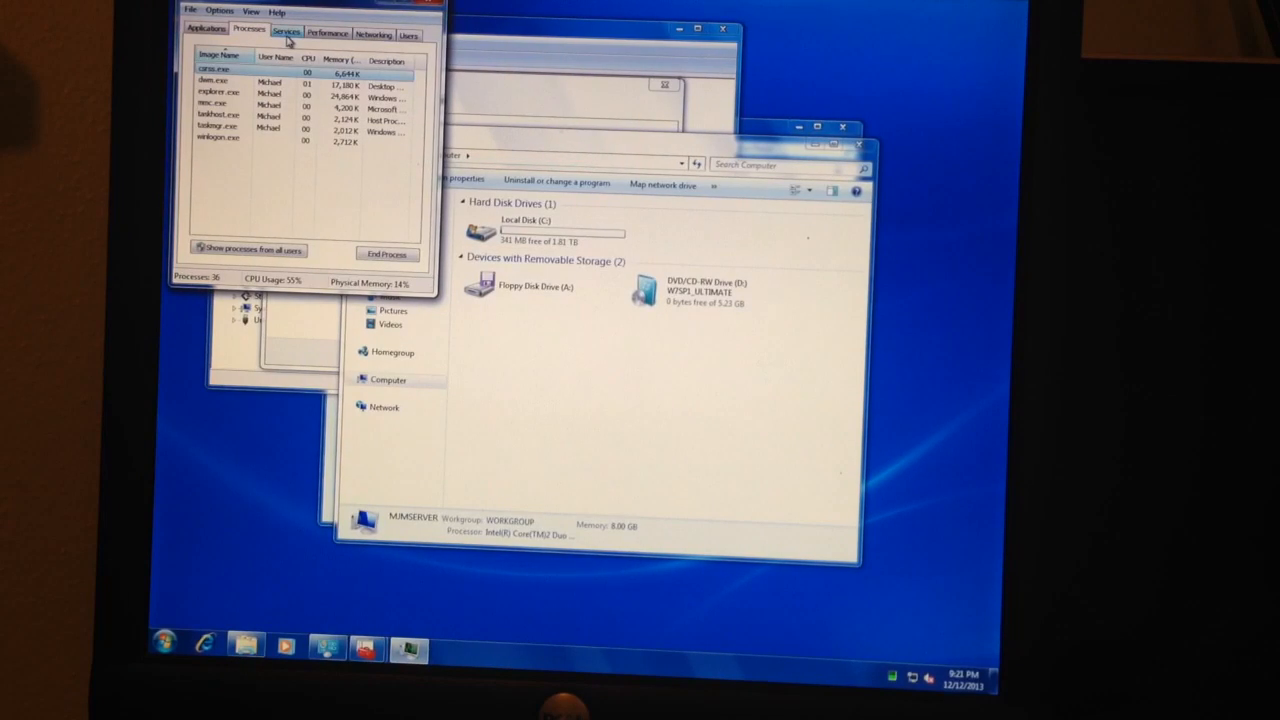
click(327, 33)
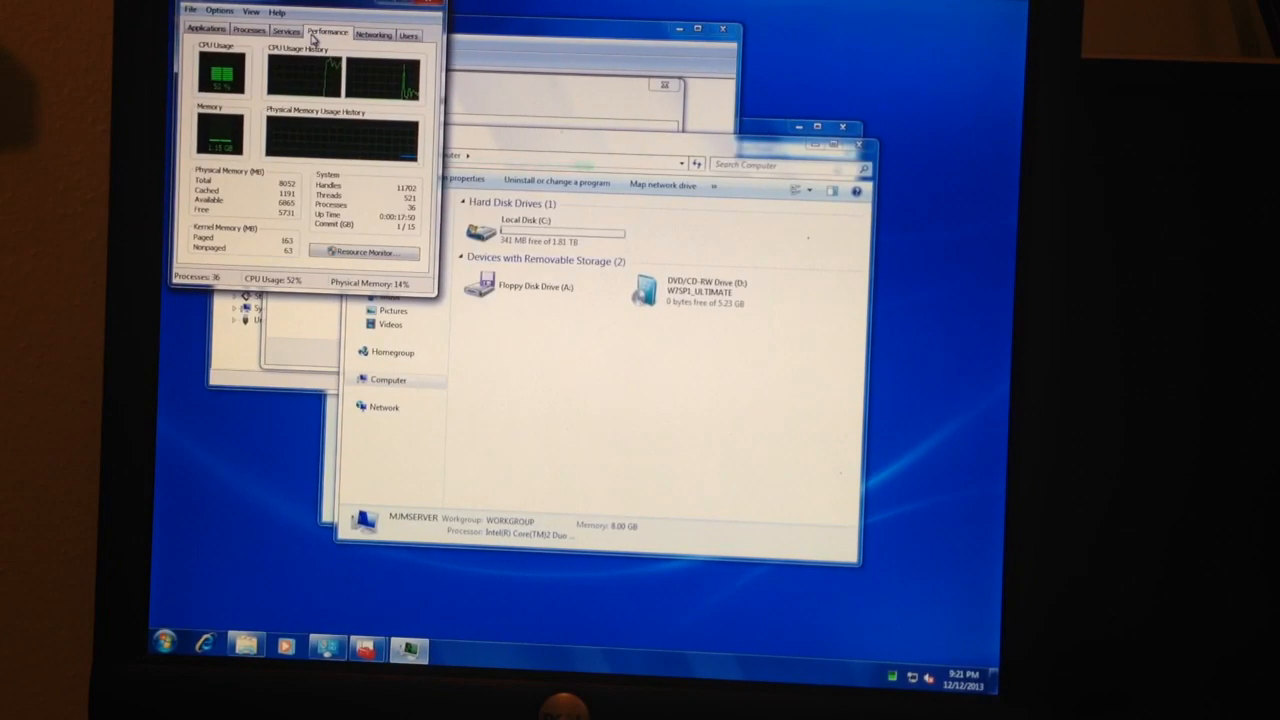
click(371, 36)
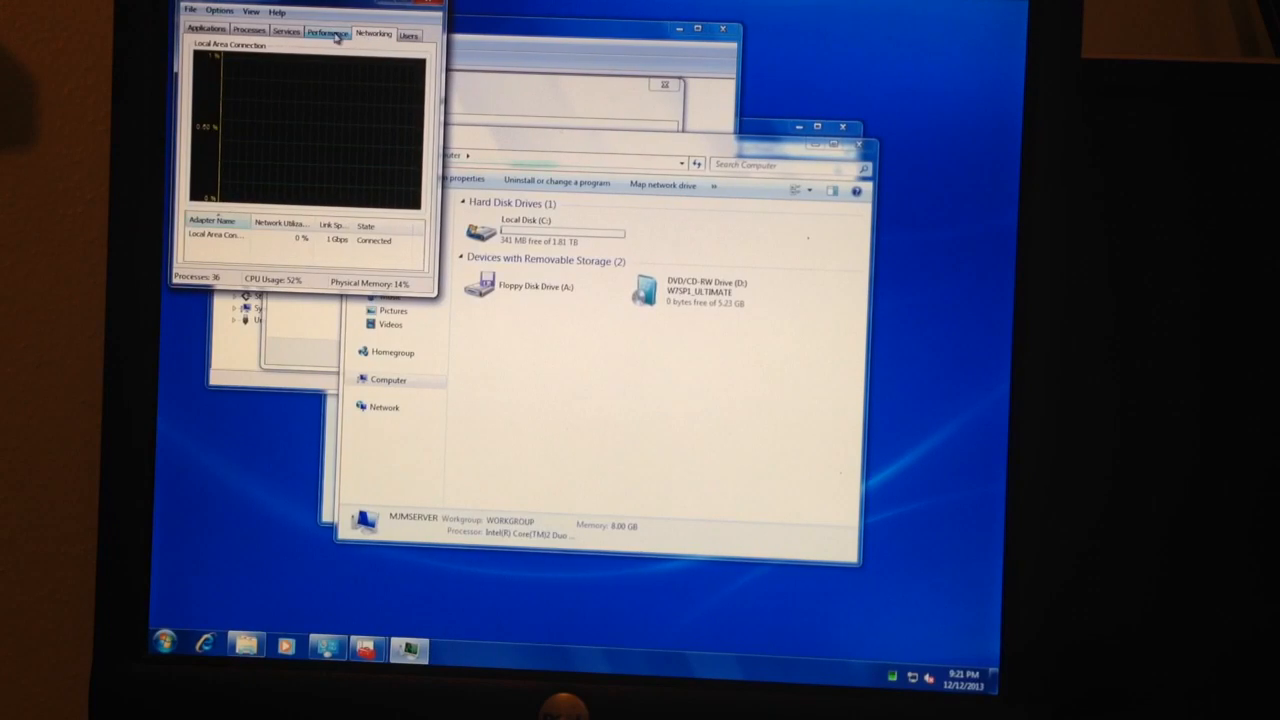
click(330, 34)
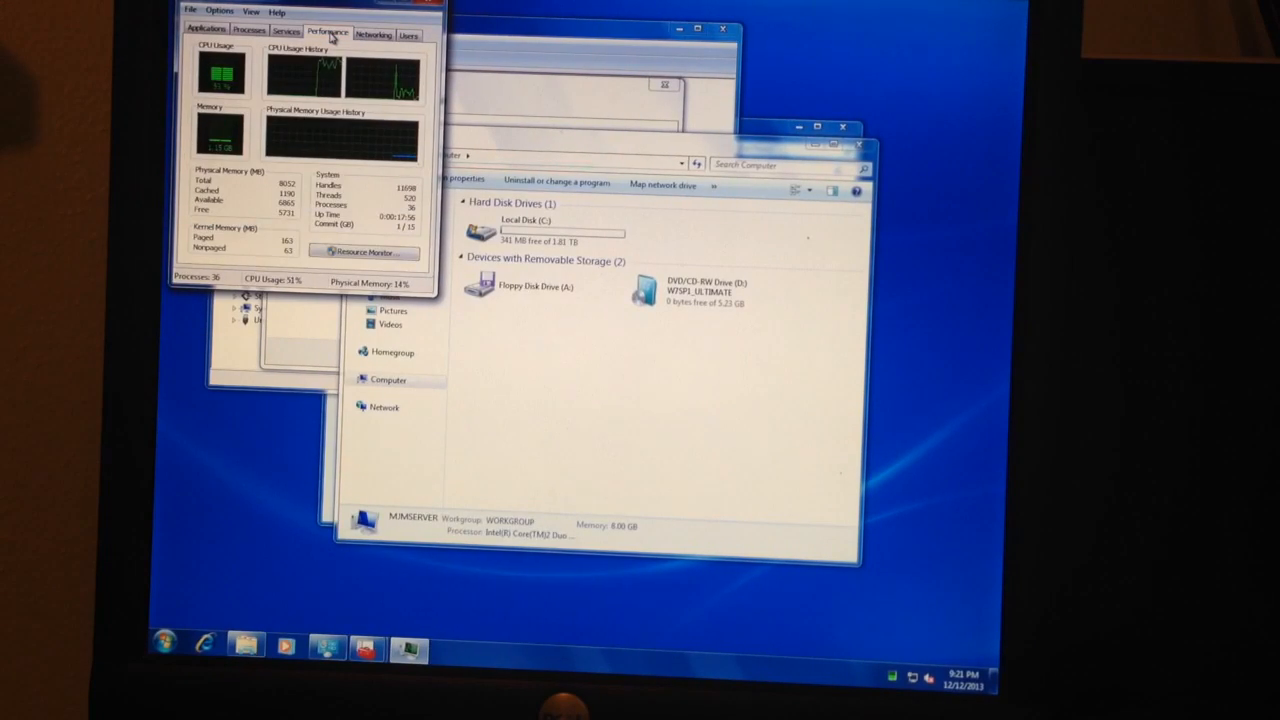
click(298, 34)
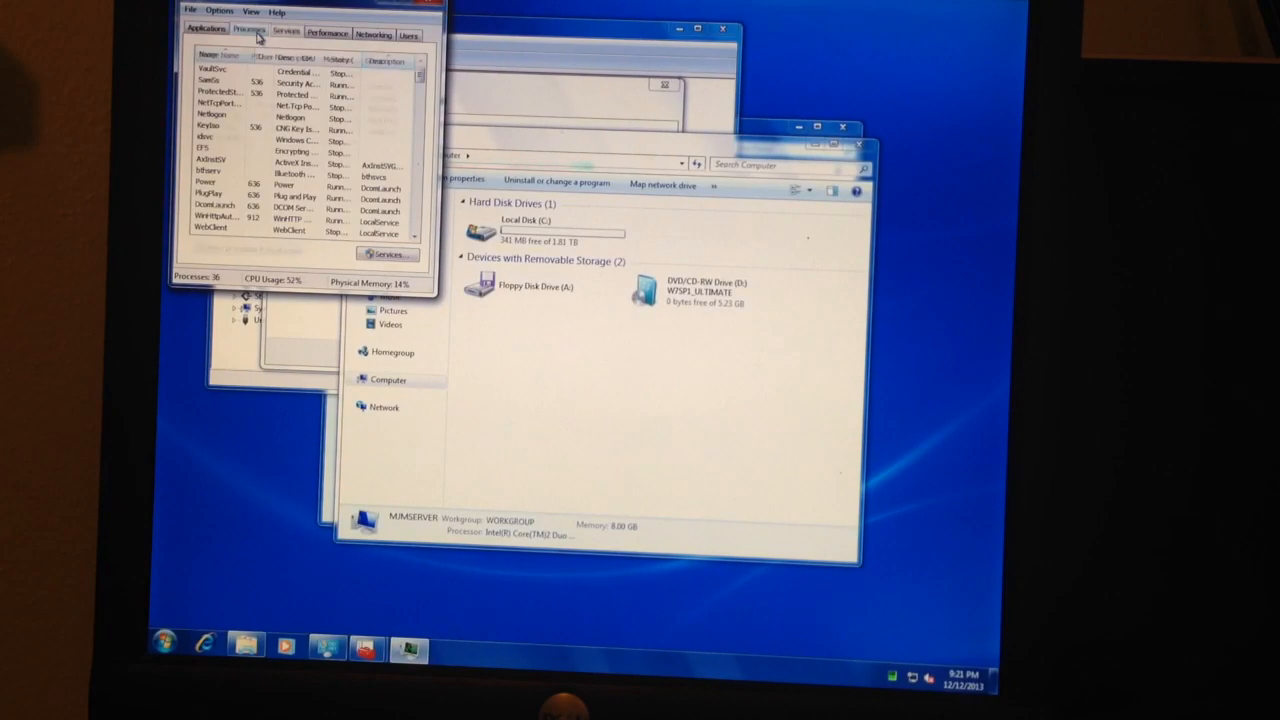
click(259, 34)
click(360, 74)
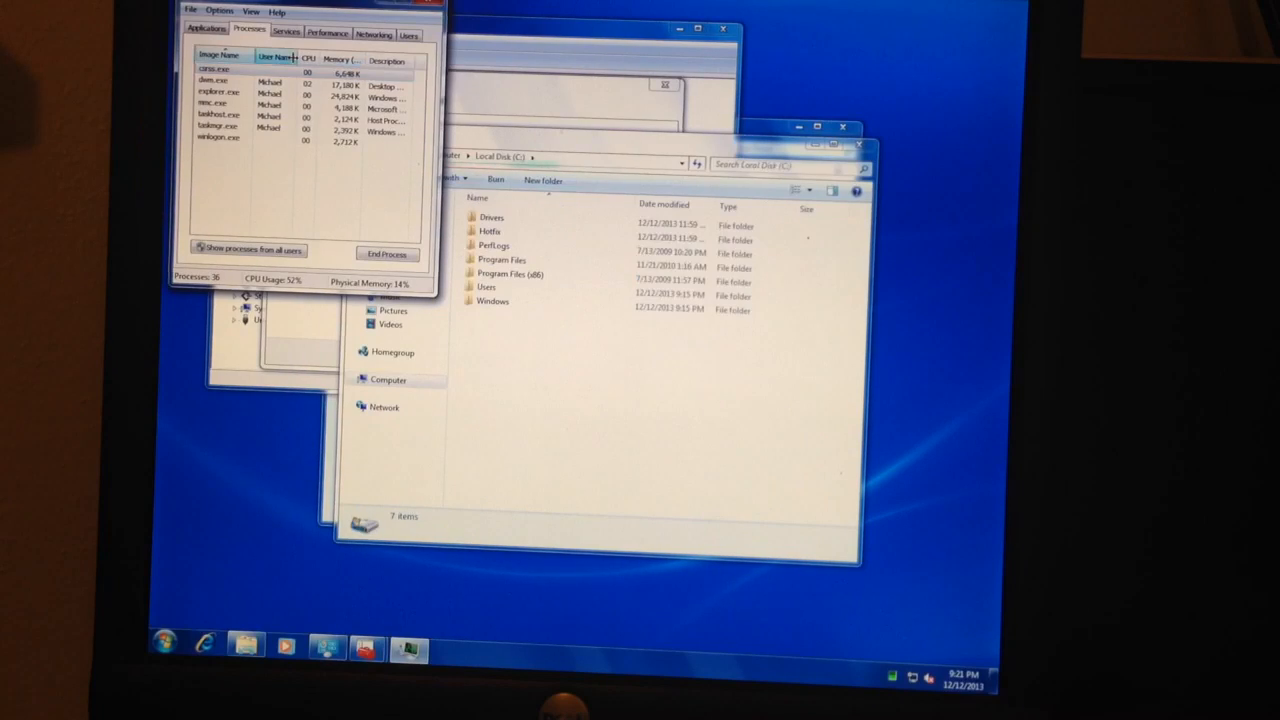
click(428, 3)
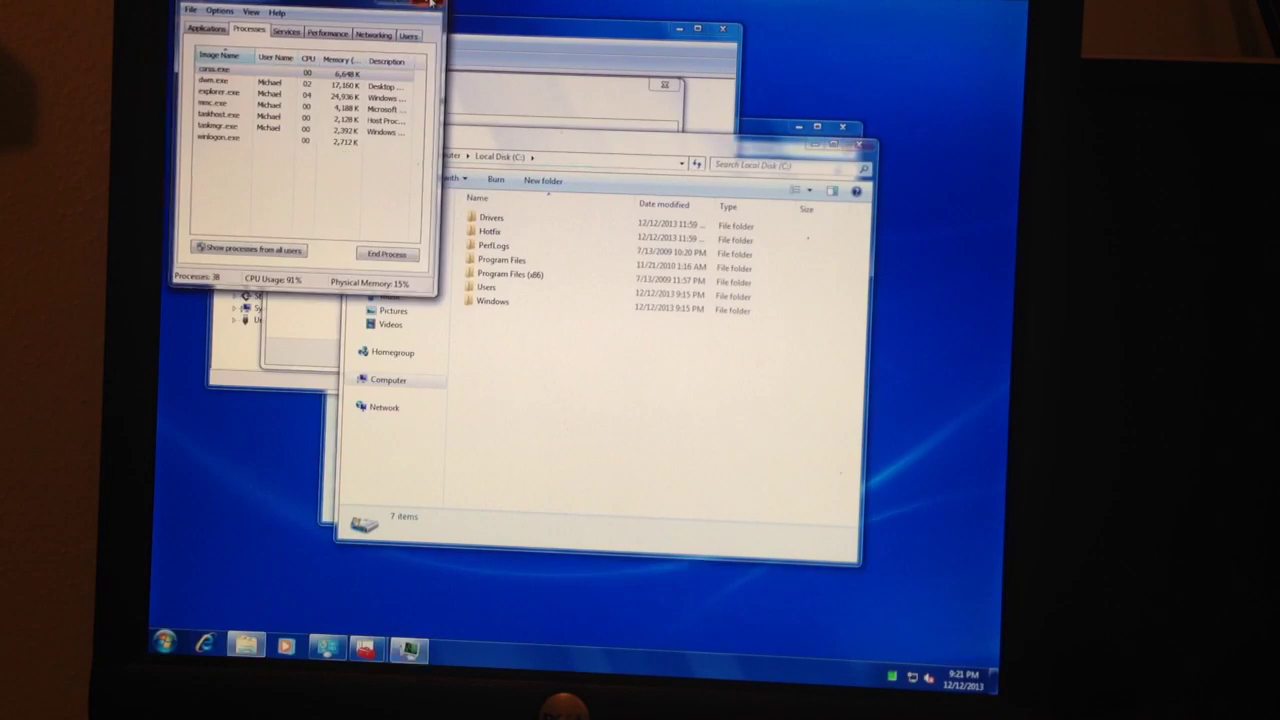
Create a Data folder on C: and begin sharing it with specific people.
right_click(563, 376)
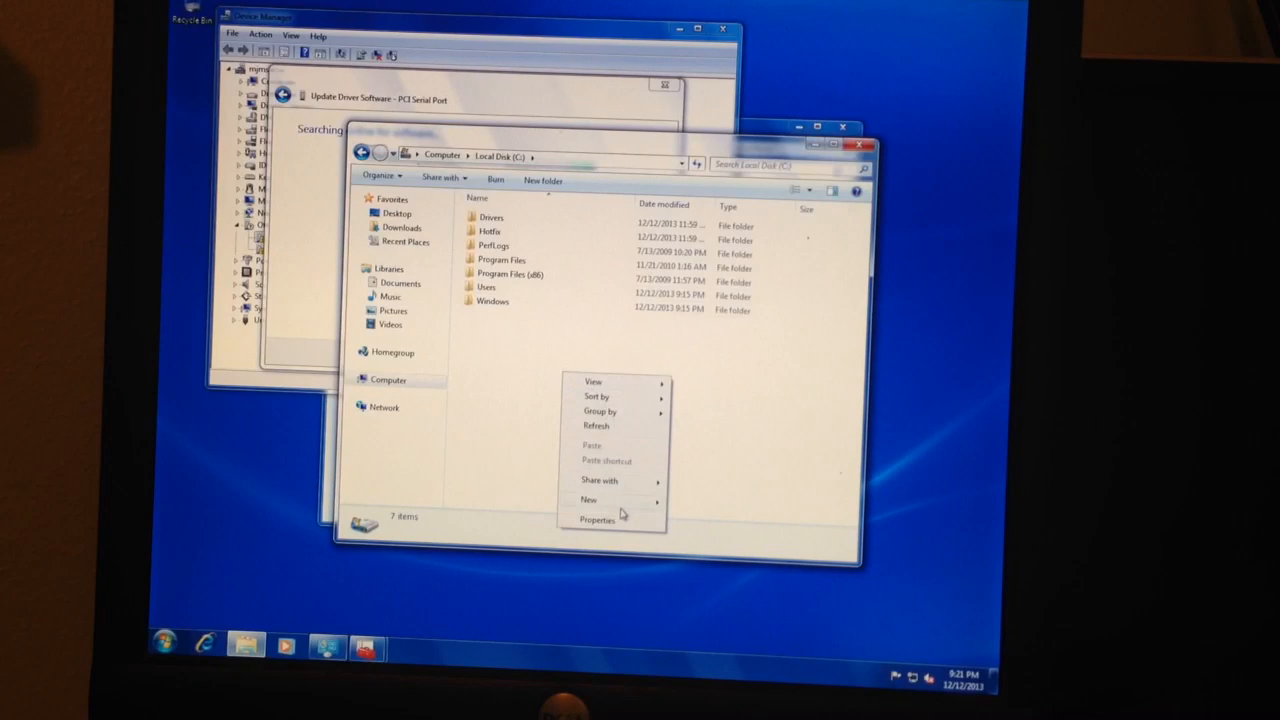
mouse_move(600, 500)
click(692, 507)
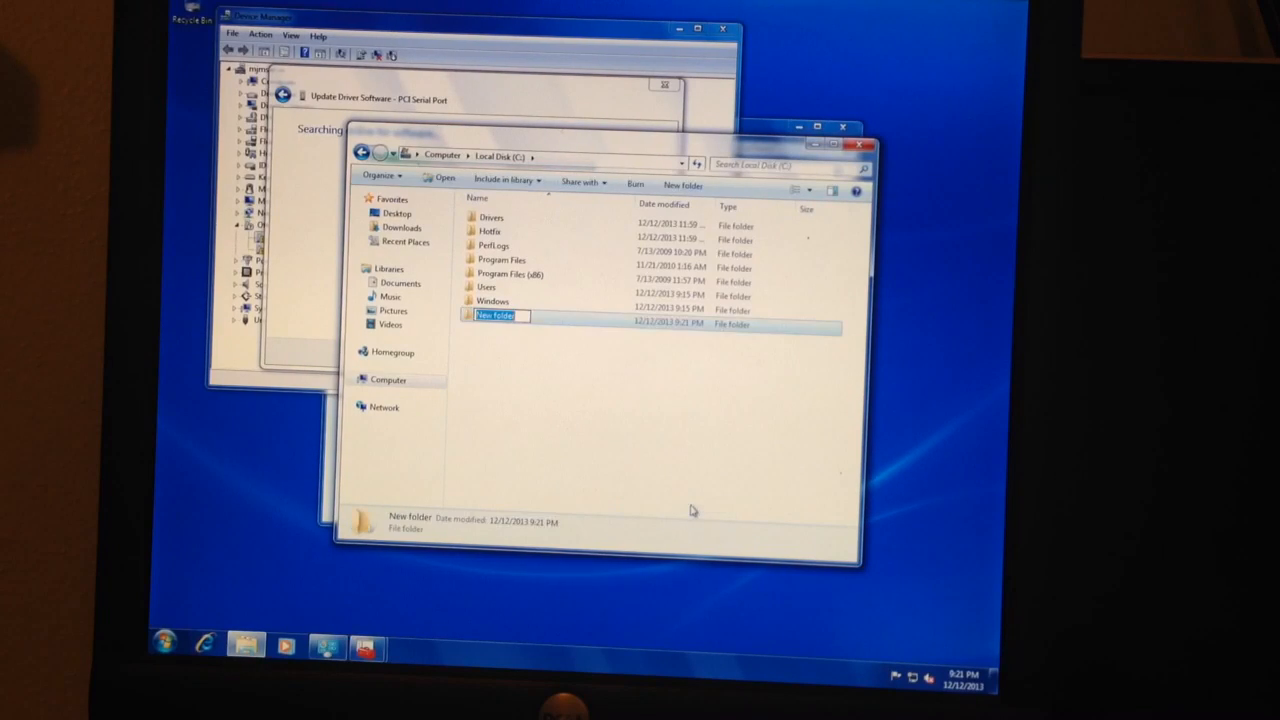
text(Data)
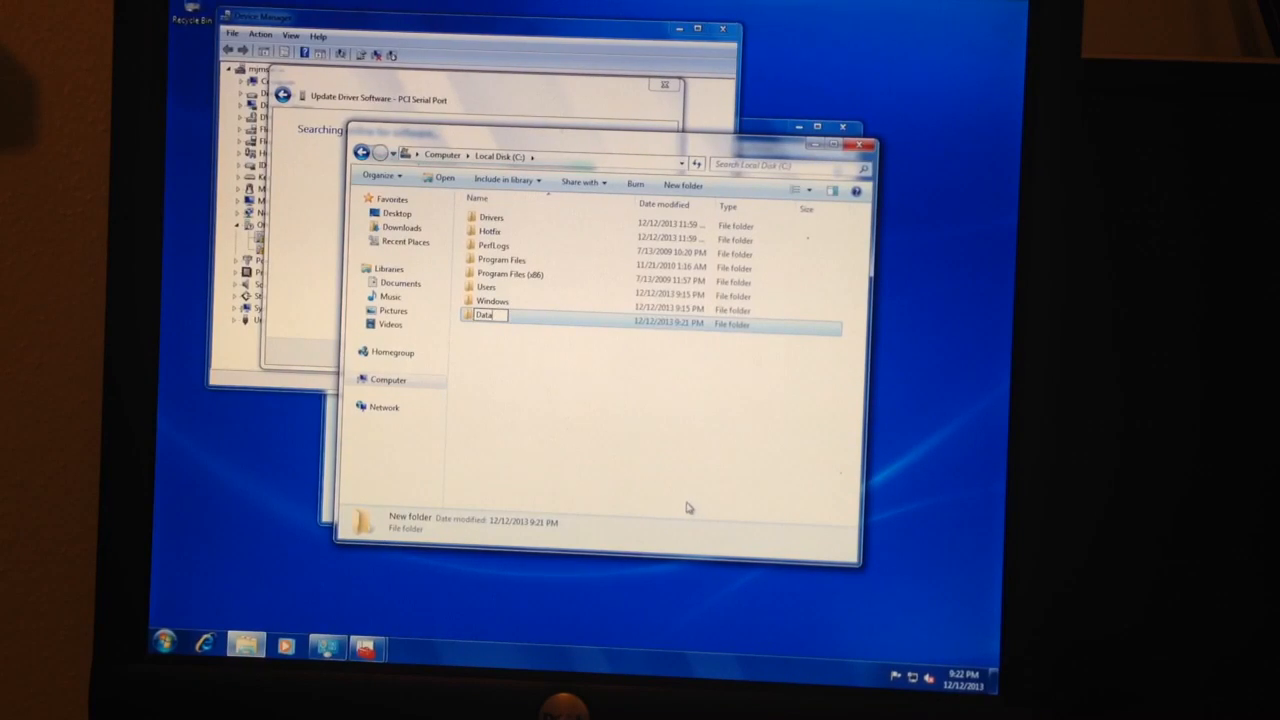
key(Return)
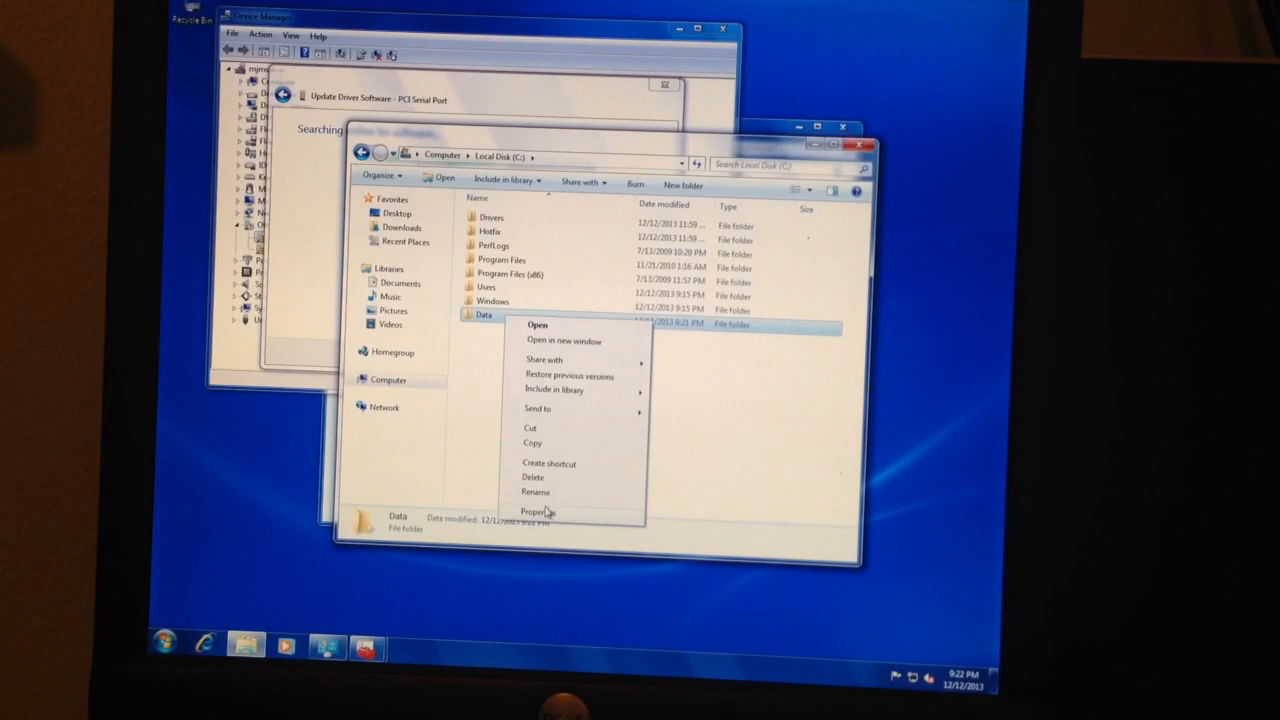
mouse_move(545, 359)
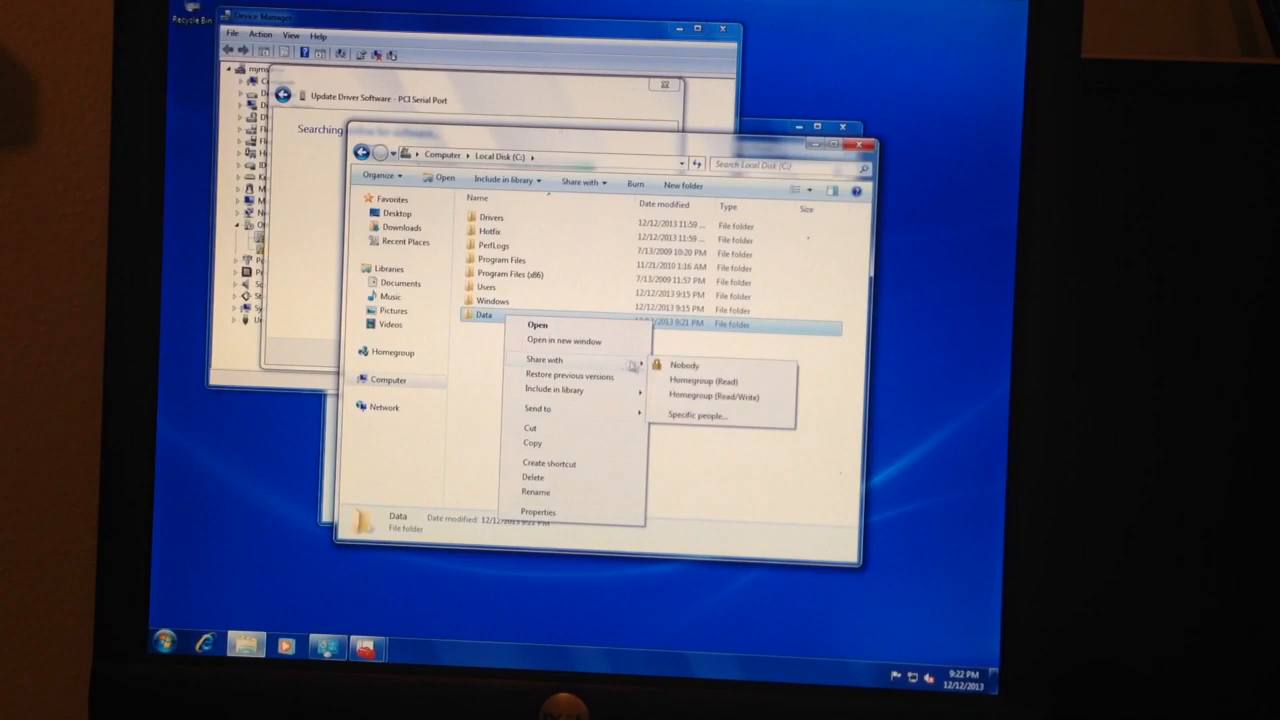
click(737, 422)
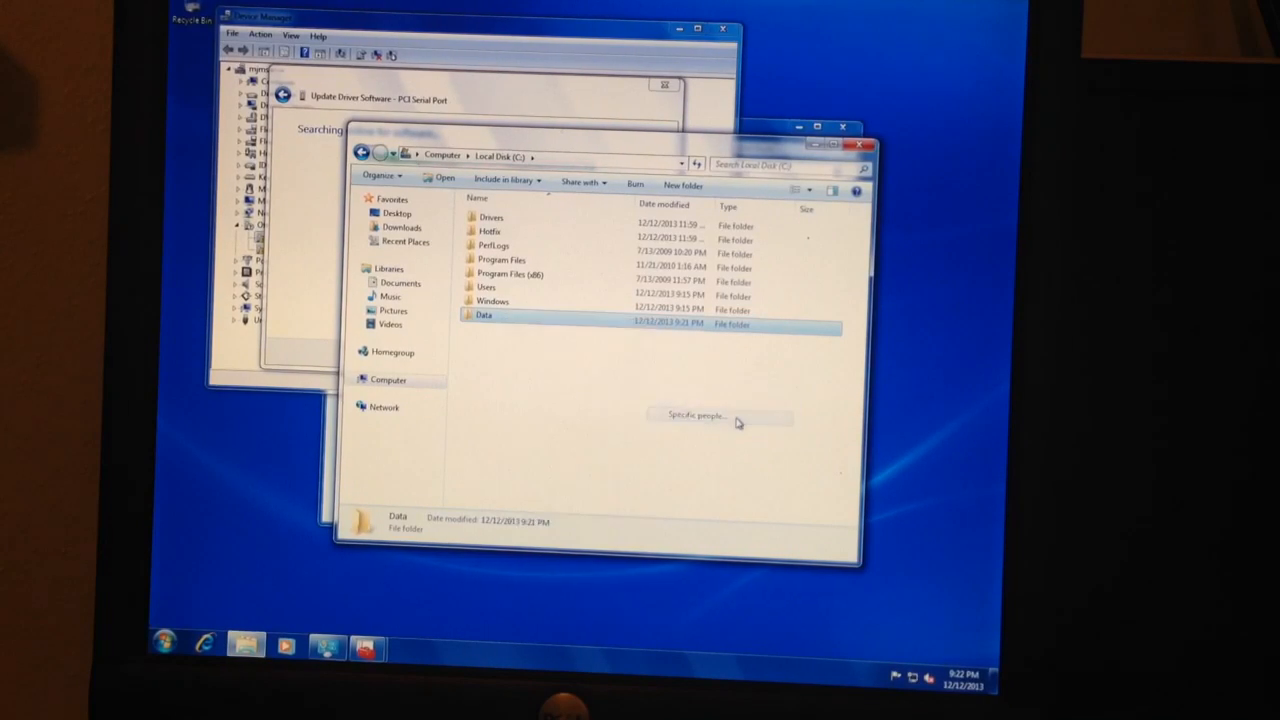
click(652, 330)
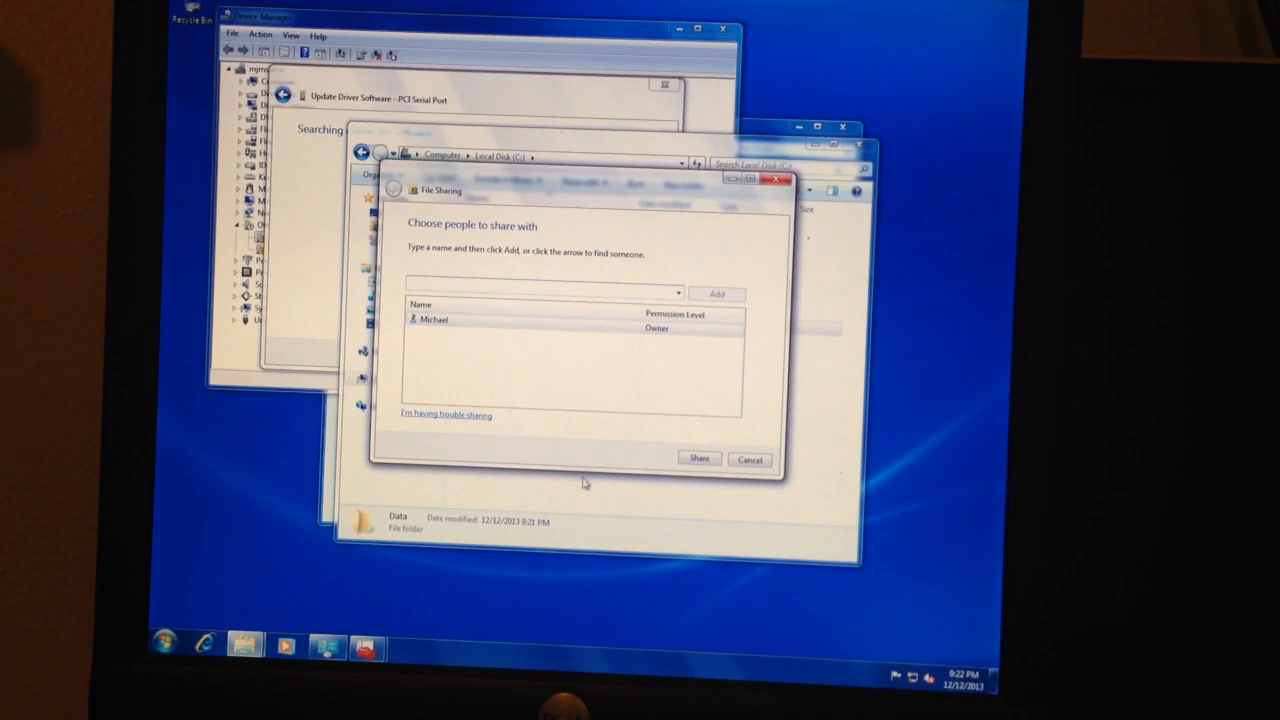
click(165, 641)
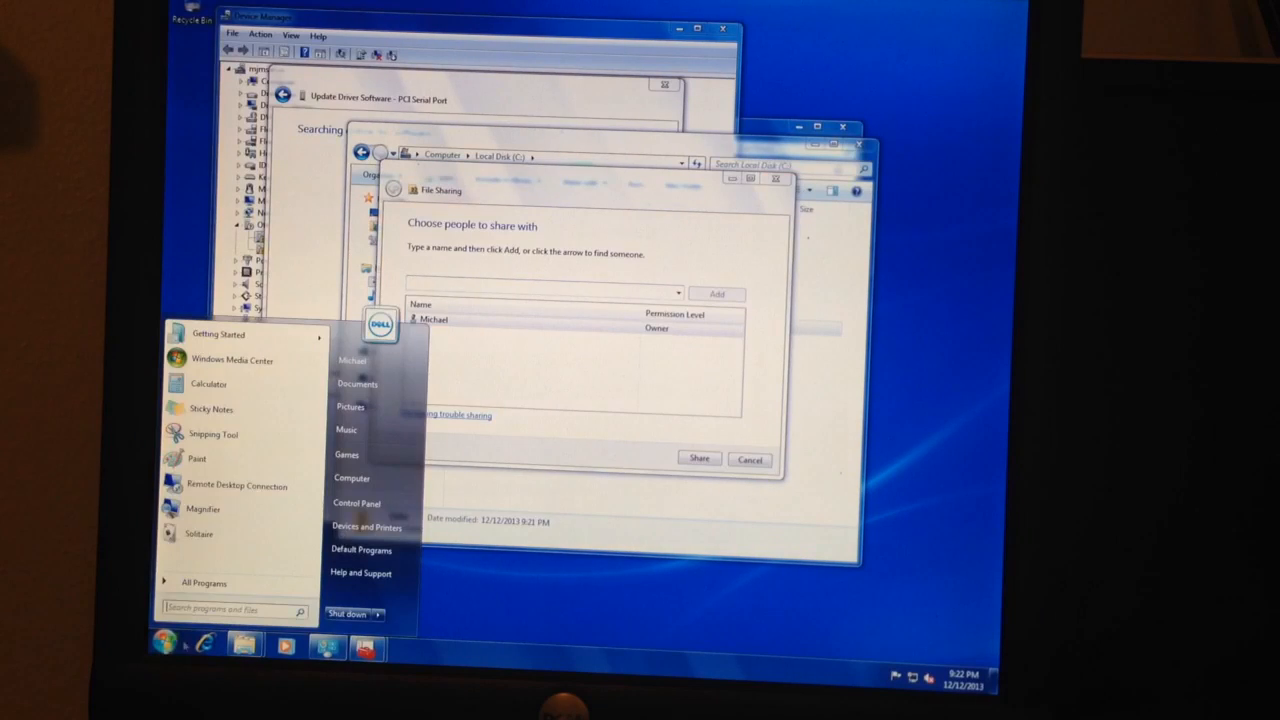
click(346, 494)
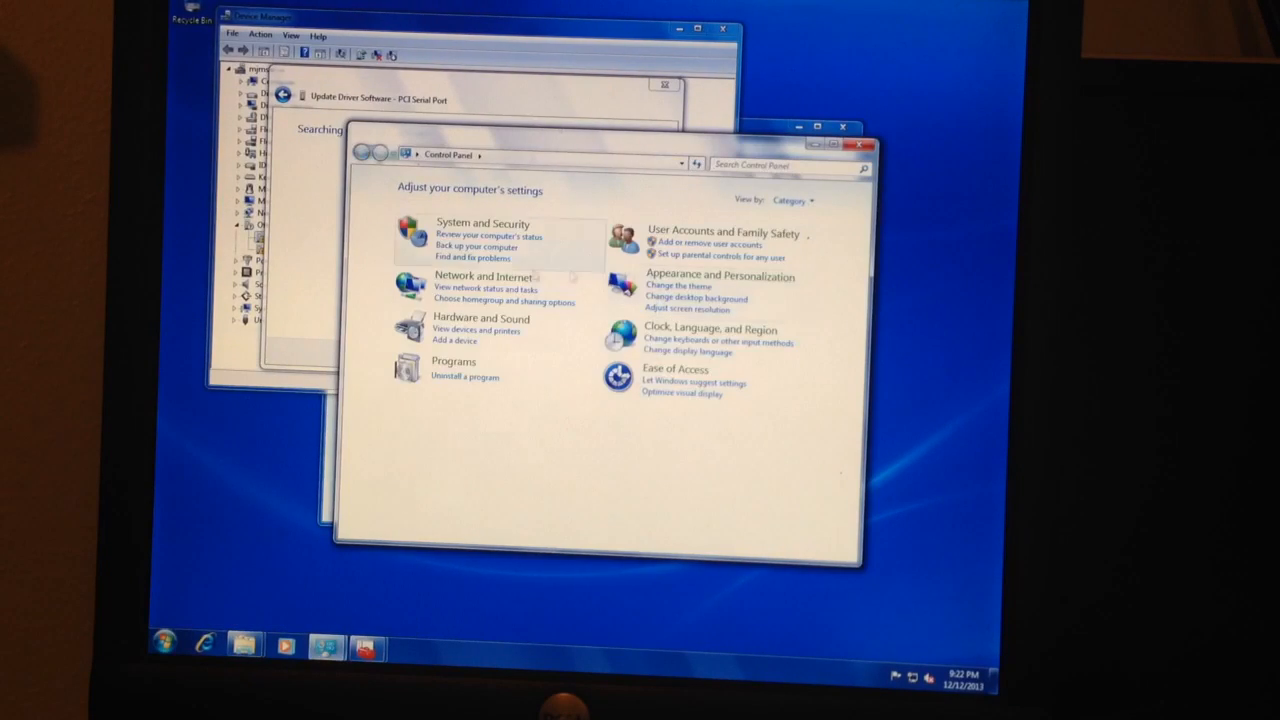
click(789, 200)
click(787, 254)
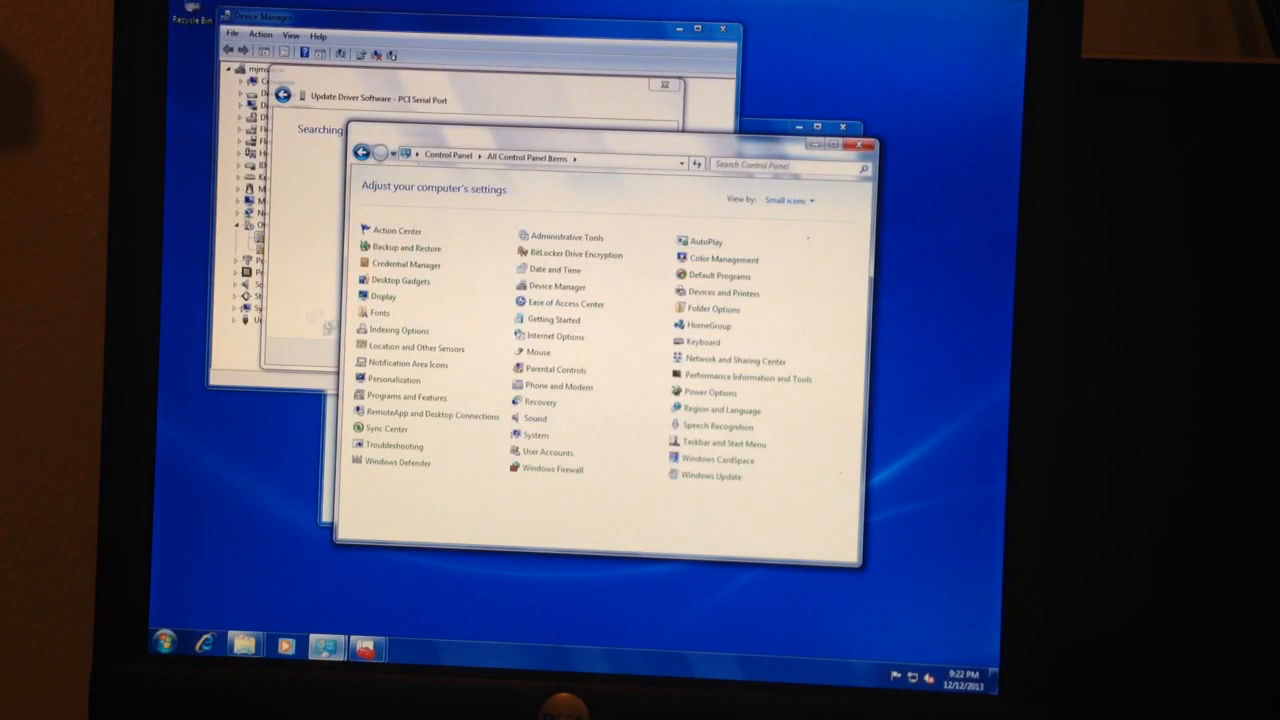
click(535, 454)
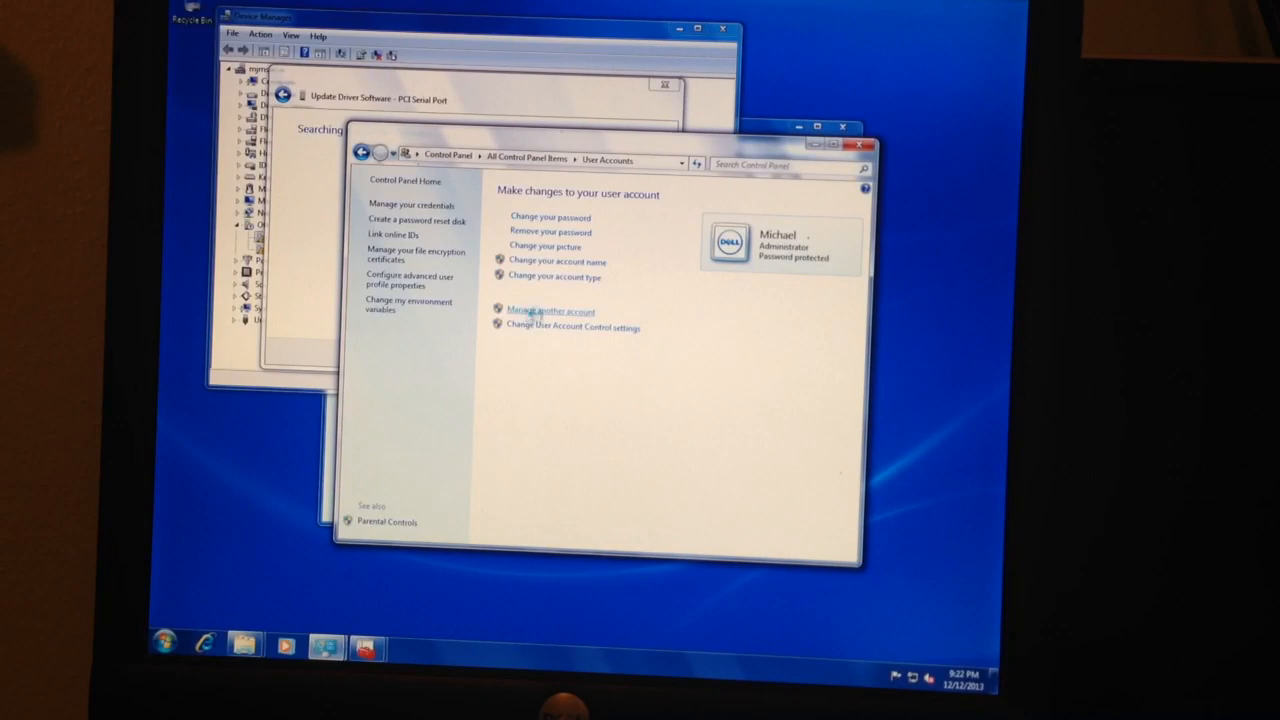
click(528, 312)
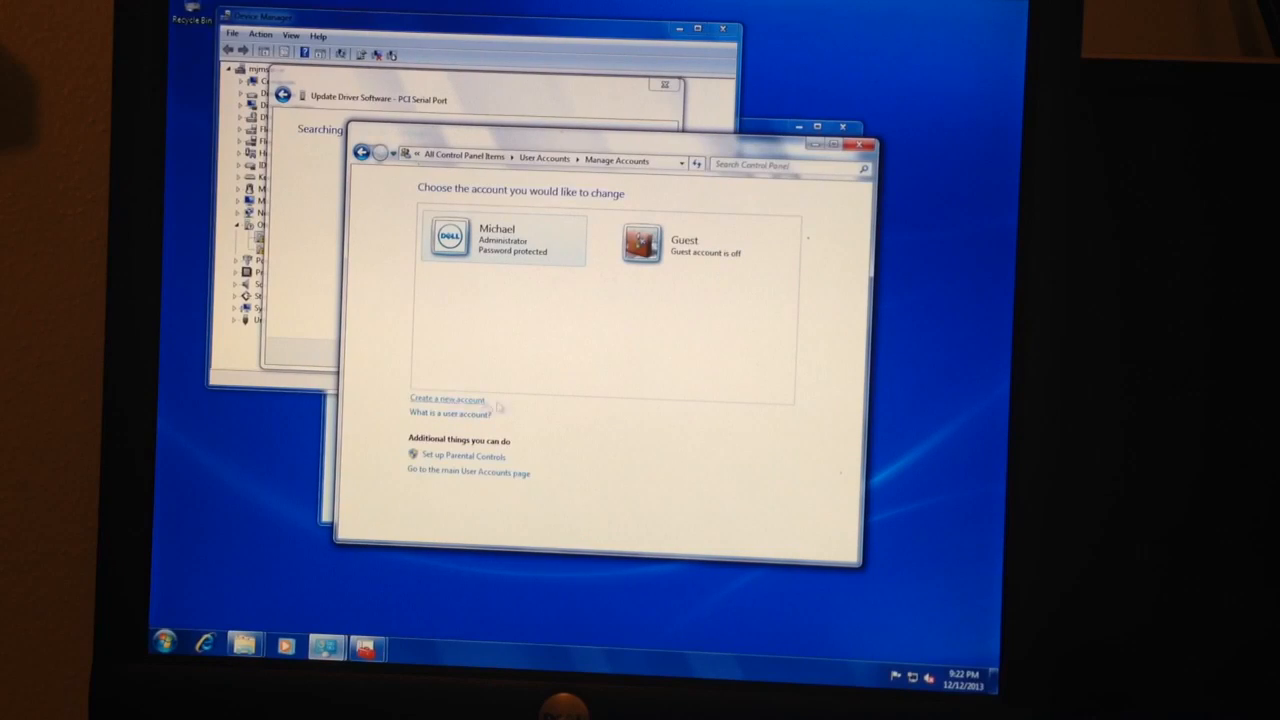
click(812, 145)
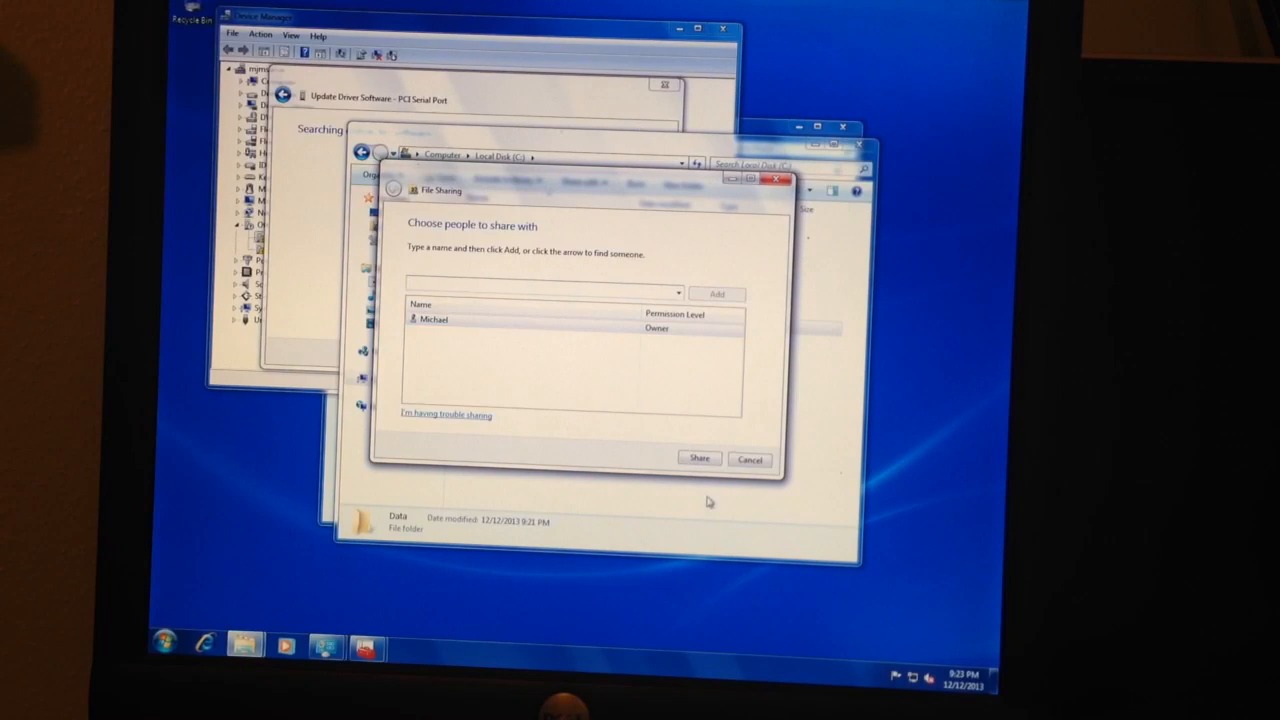
Share the Data folder as \\MJMSERVER\Data and close the confirmation.
click(698, 460)
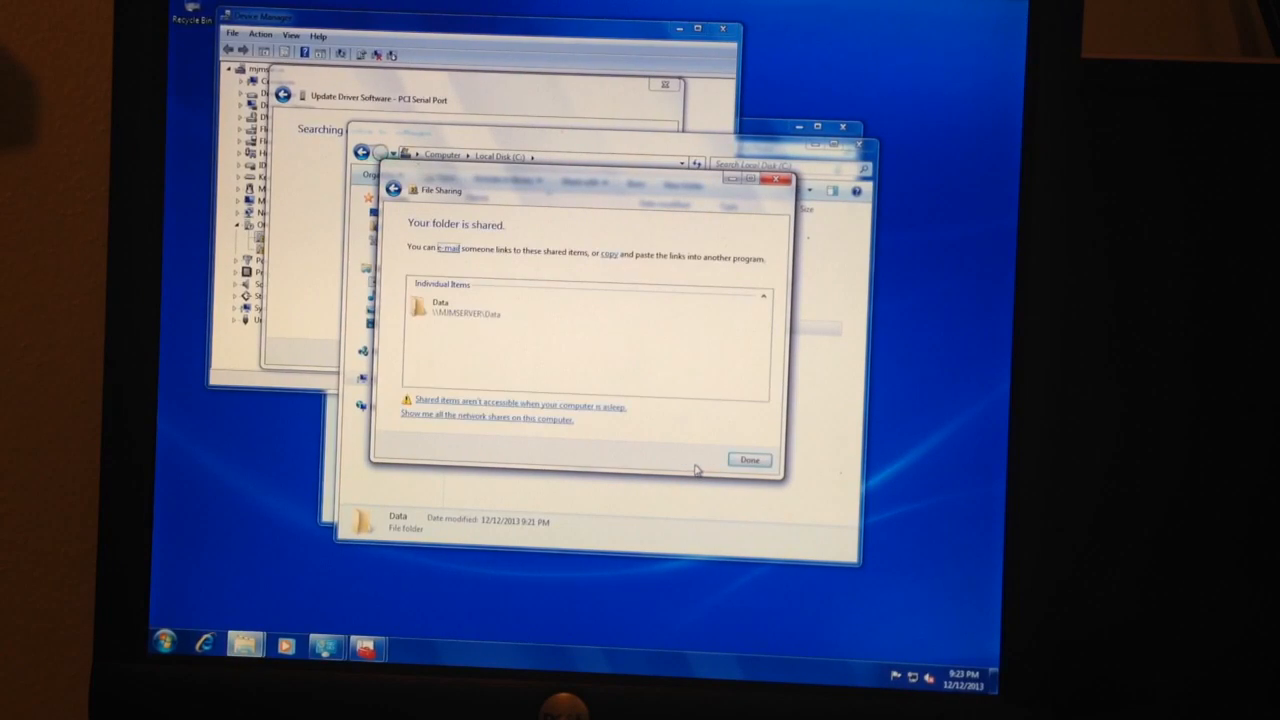
click(749, 461)
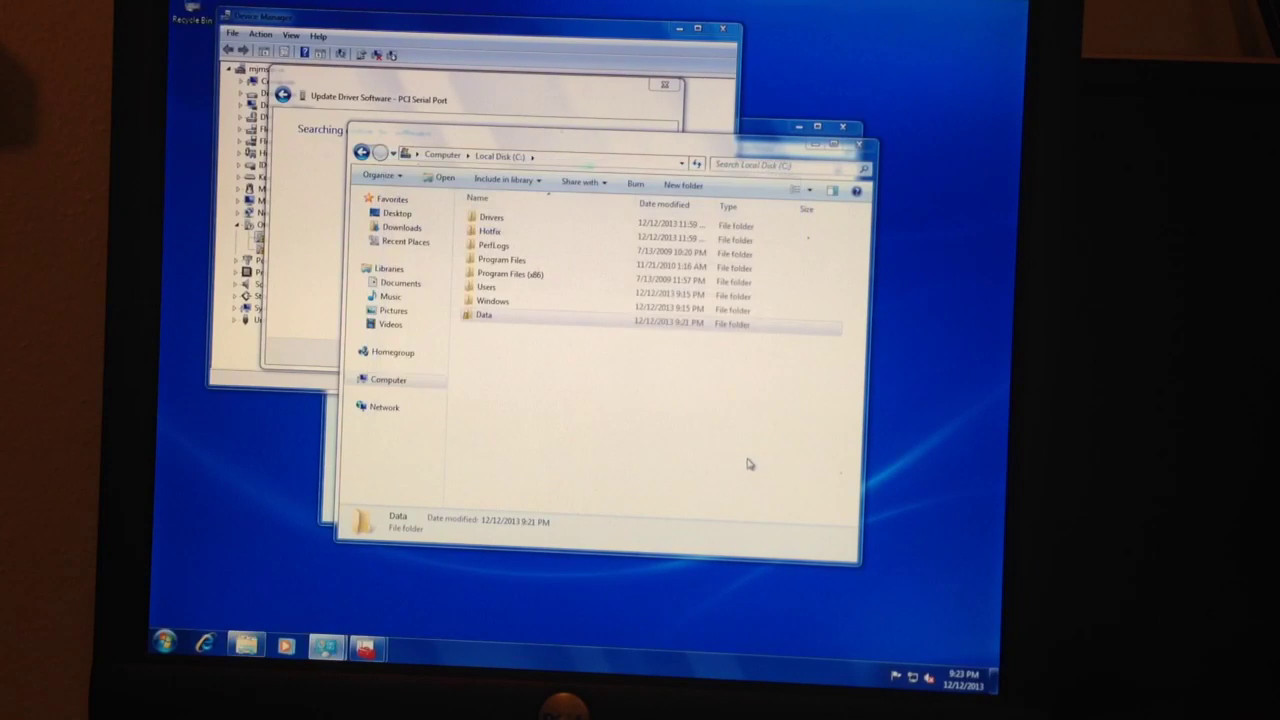
click(155, 646)
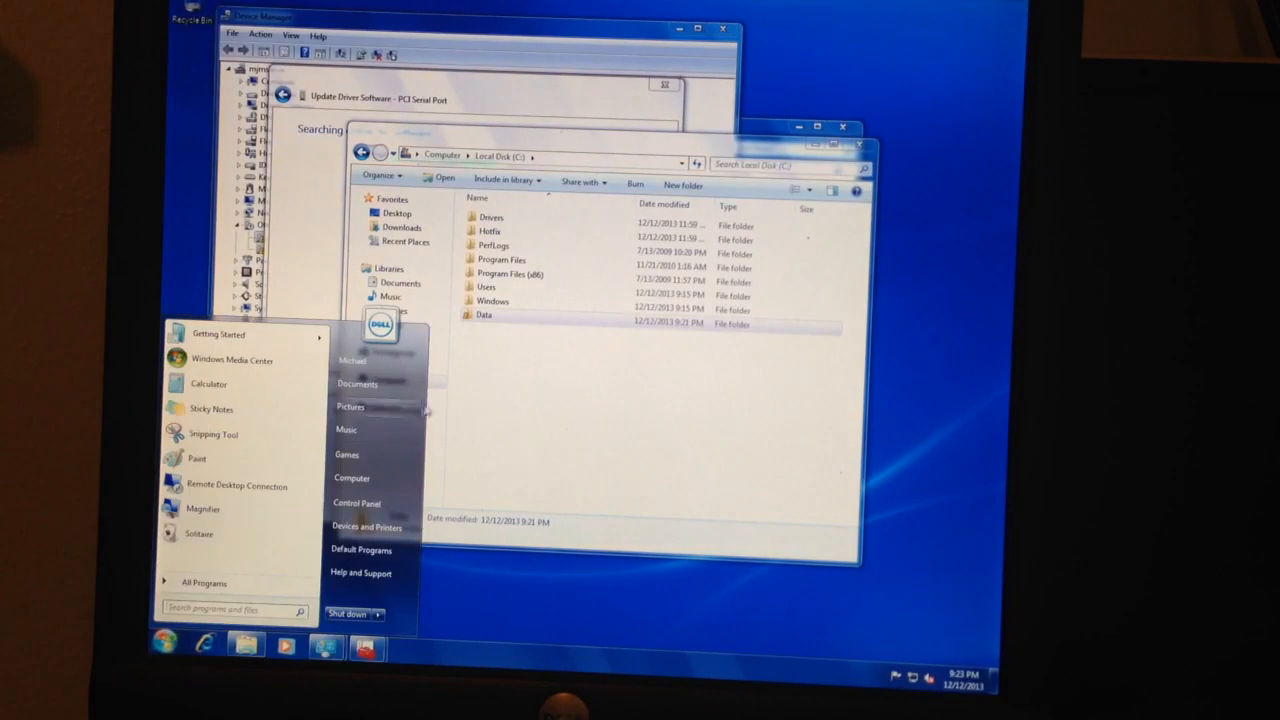
Set the Balanced plan's 'Put the computer to sleep' to Never and save it.
click(364, 508)
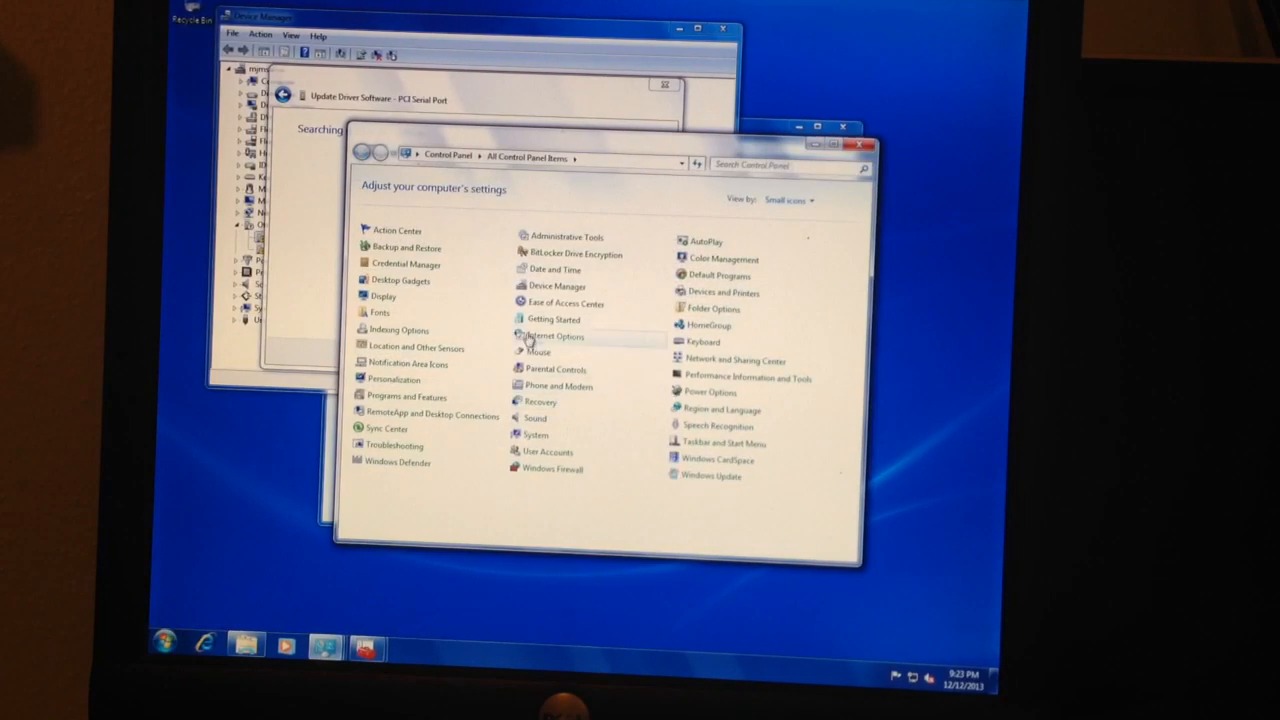
click(710, 393)
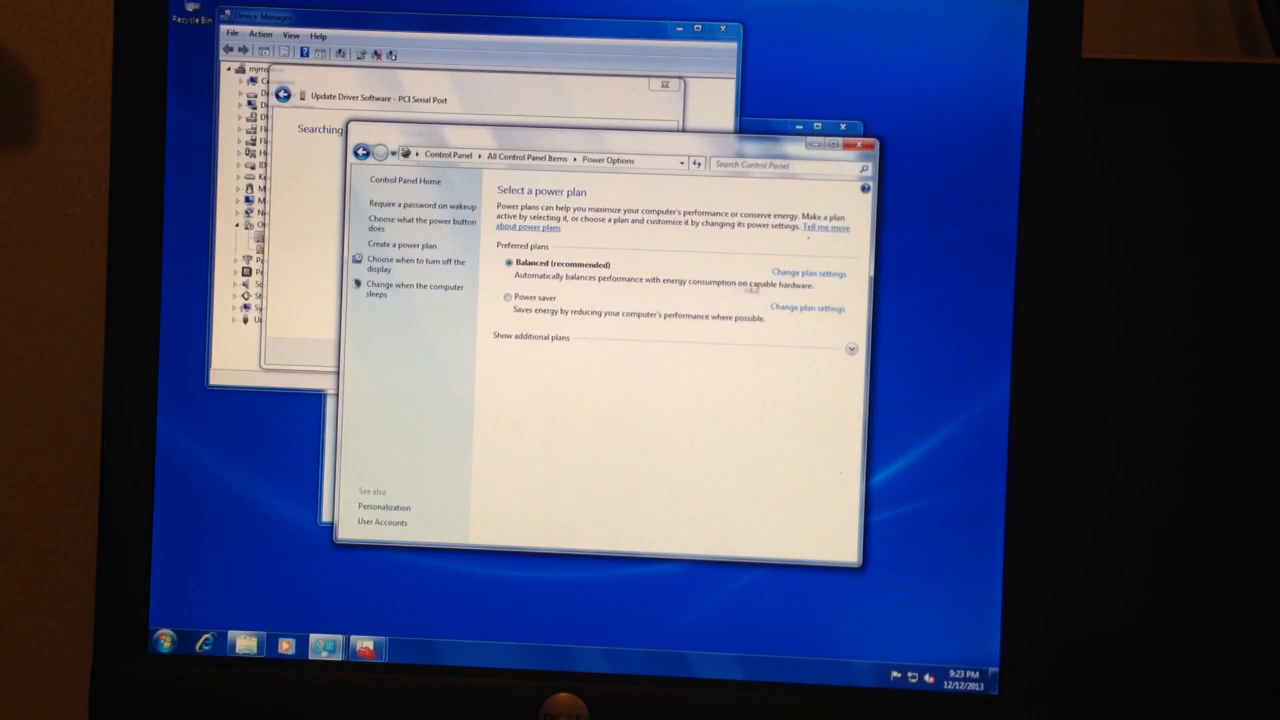
click(806, 273)
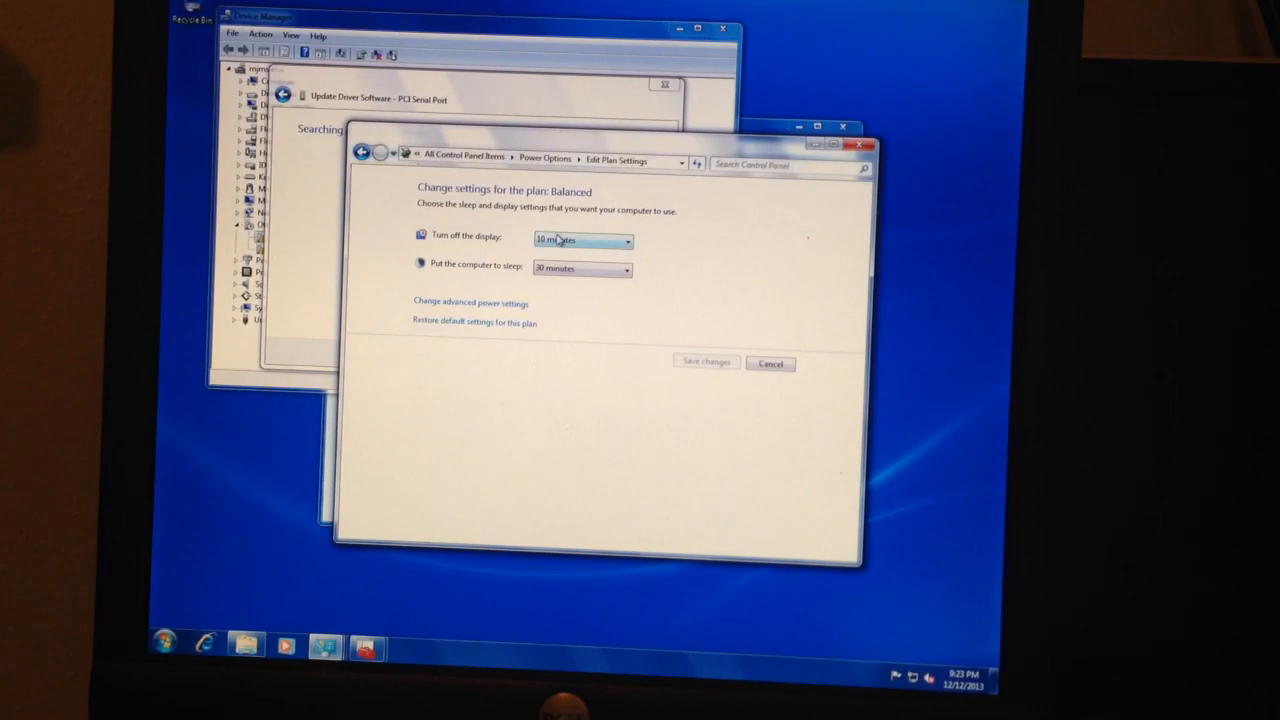
click(575, 270)
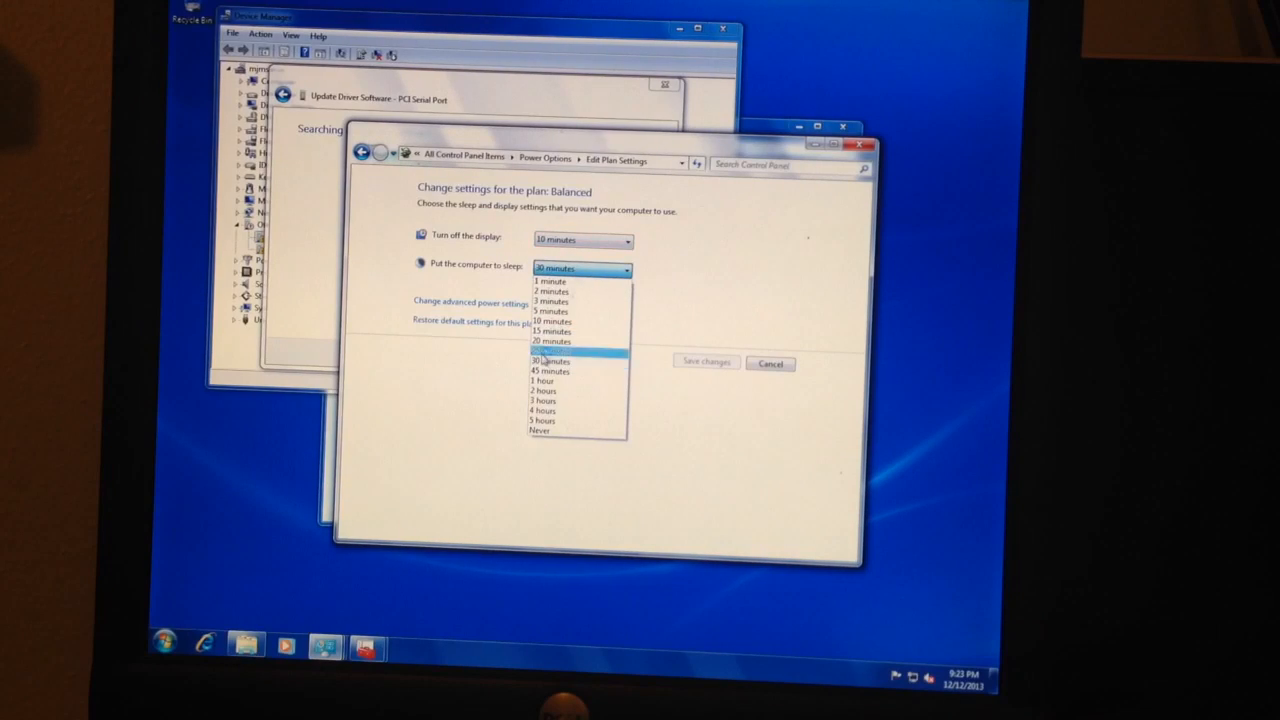
click(548, 430)
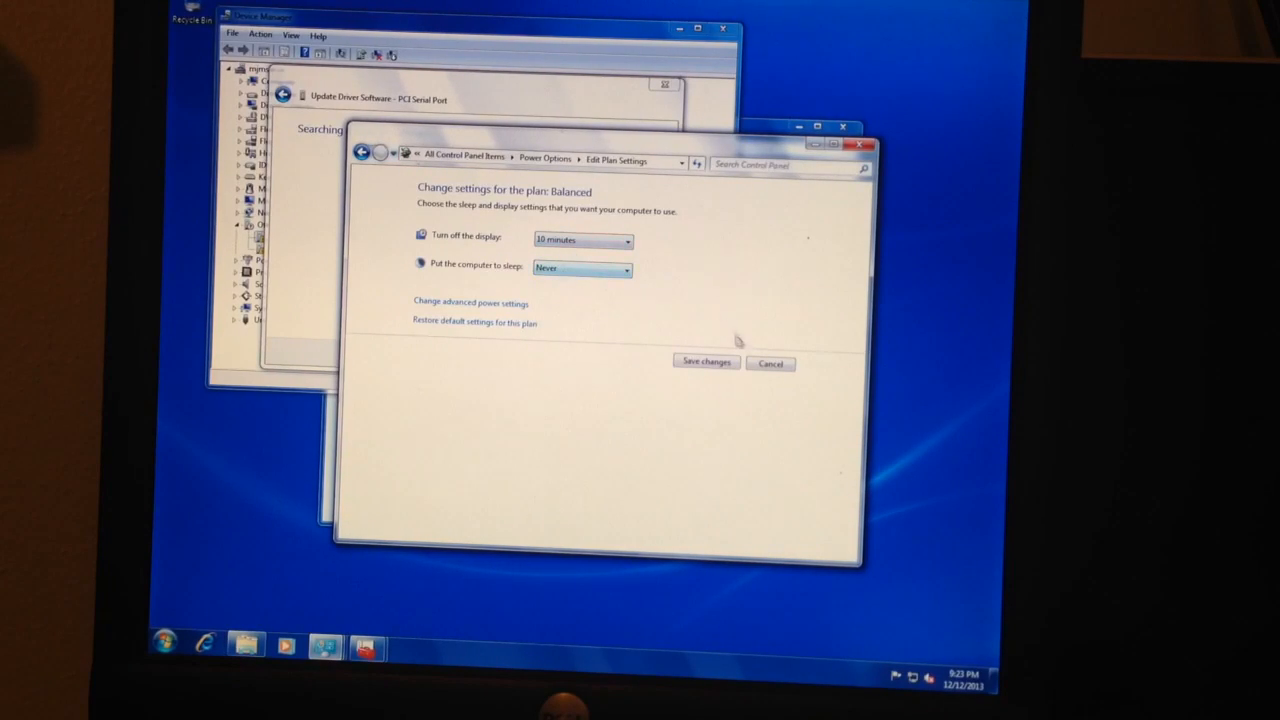
click(711, 364)
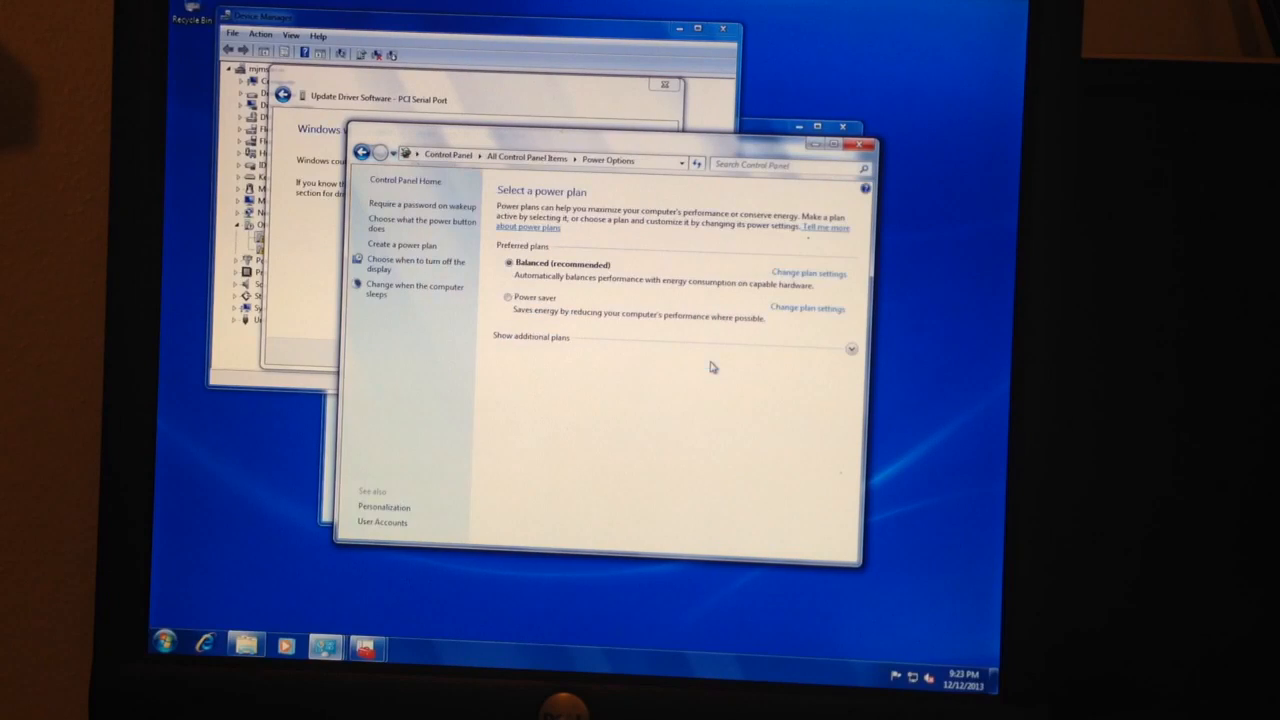
click(858, 146)
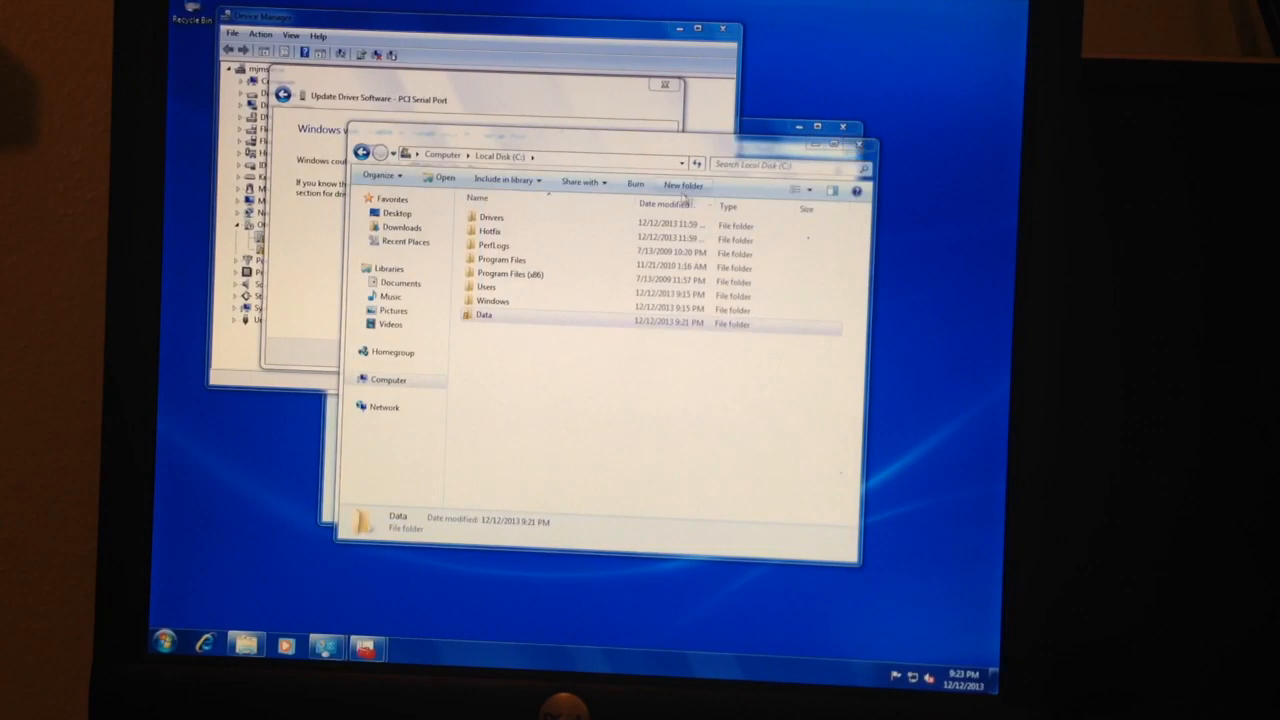
Inspect the Data folder, return to Computer and review Local Disk (C:) Properties.
double_click(479, 323)
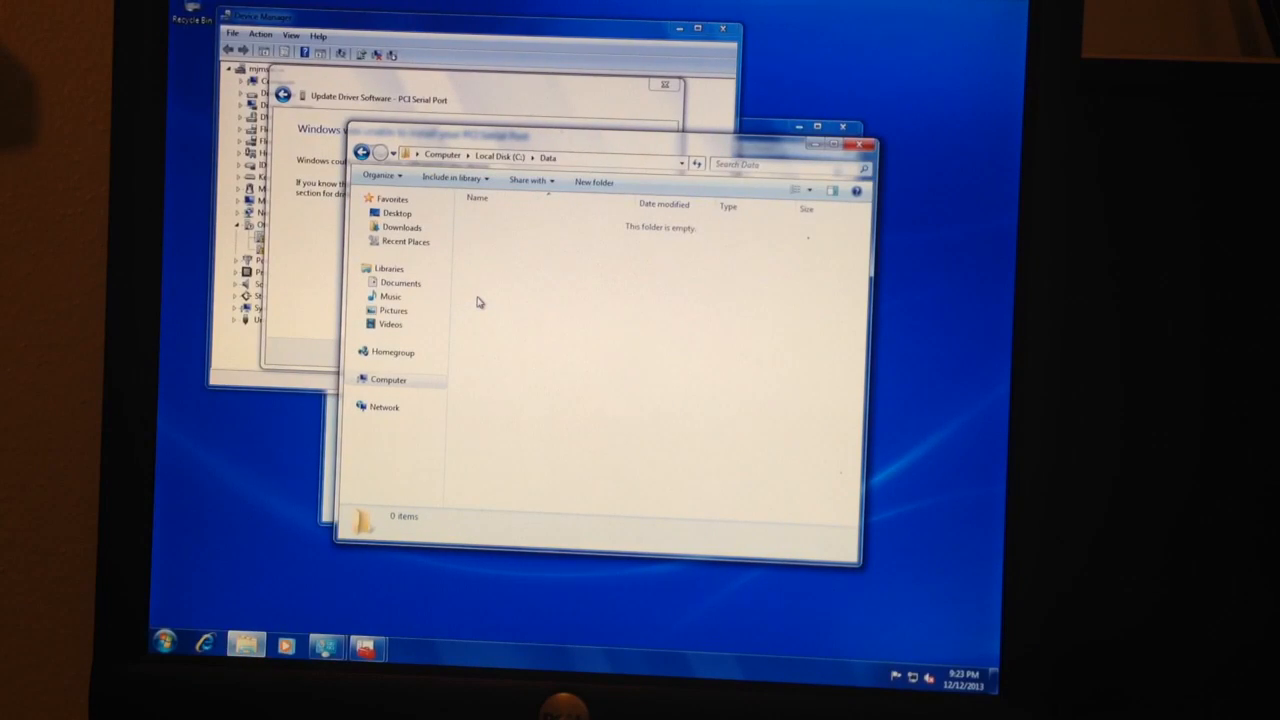
click(362, 154)
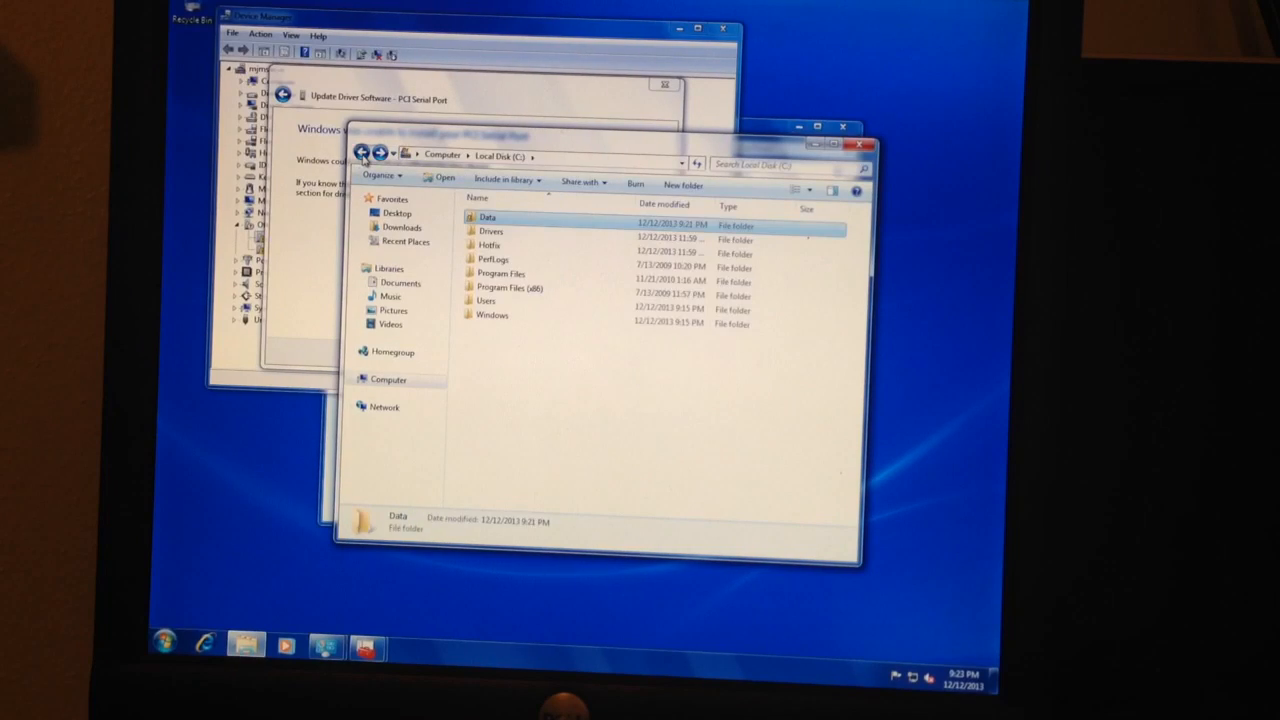
click(362, 154)
right_click(496, 233)
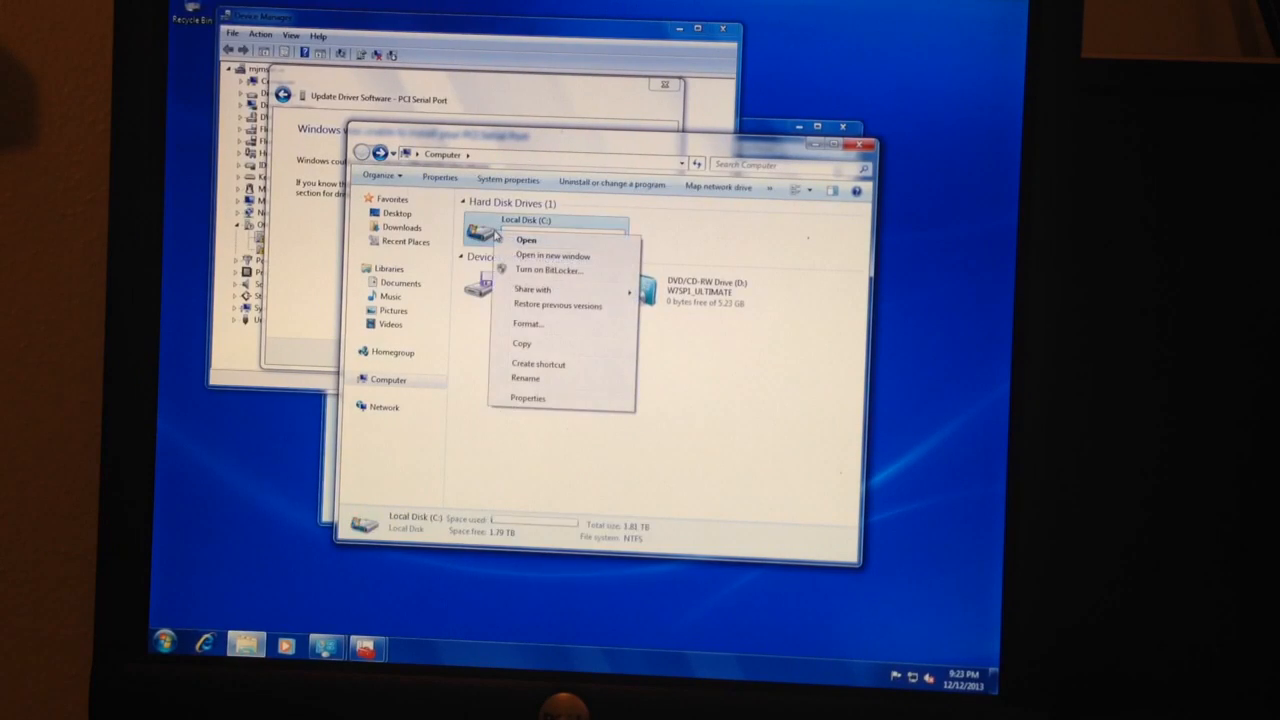
click(528, 399)
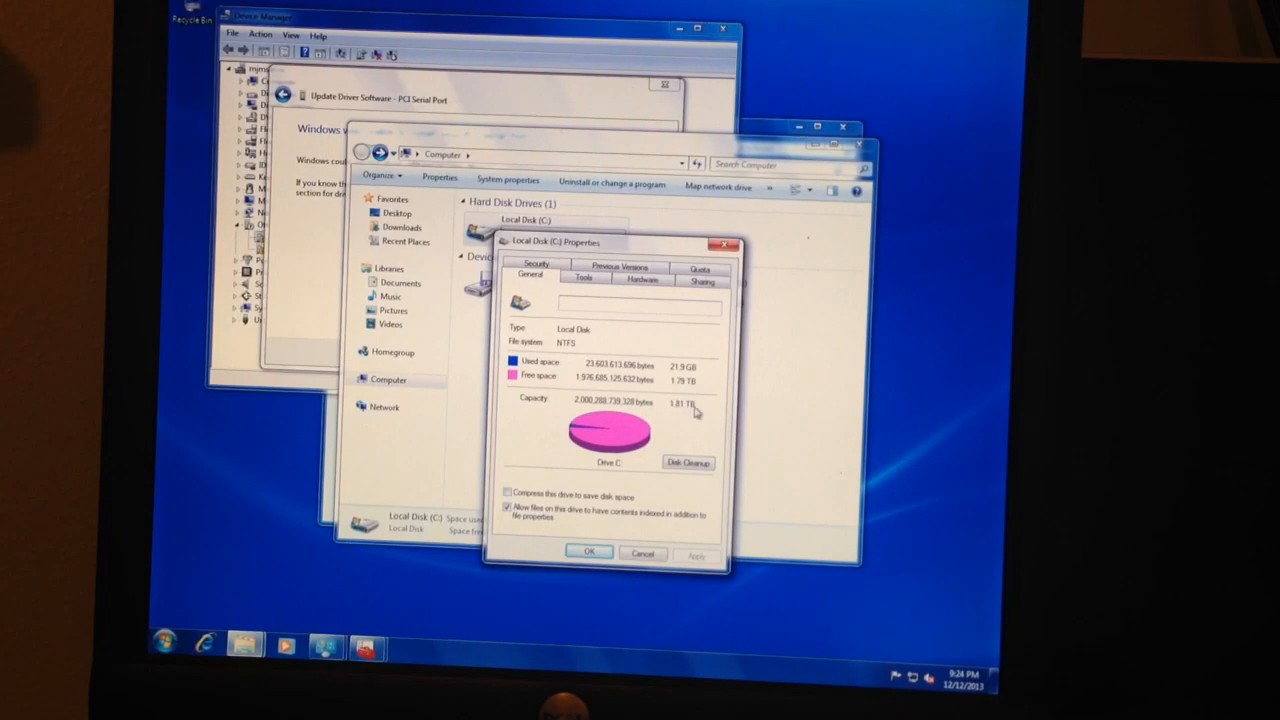
click(585, 553)
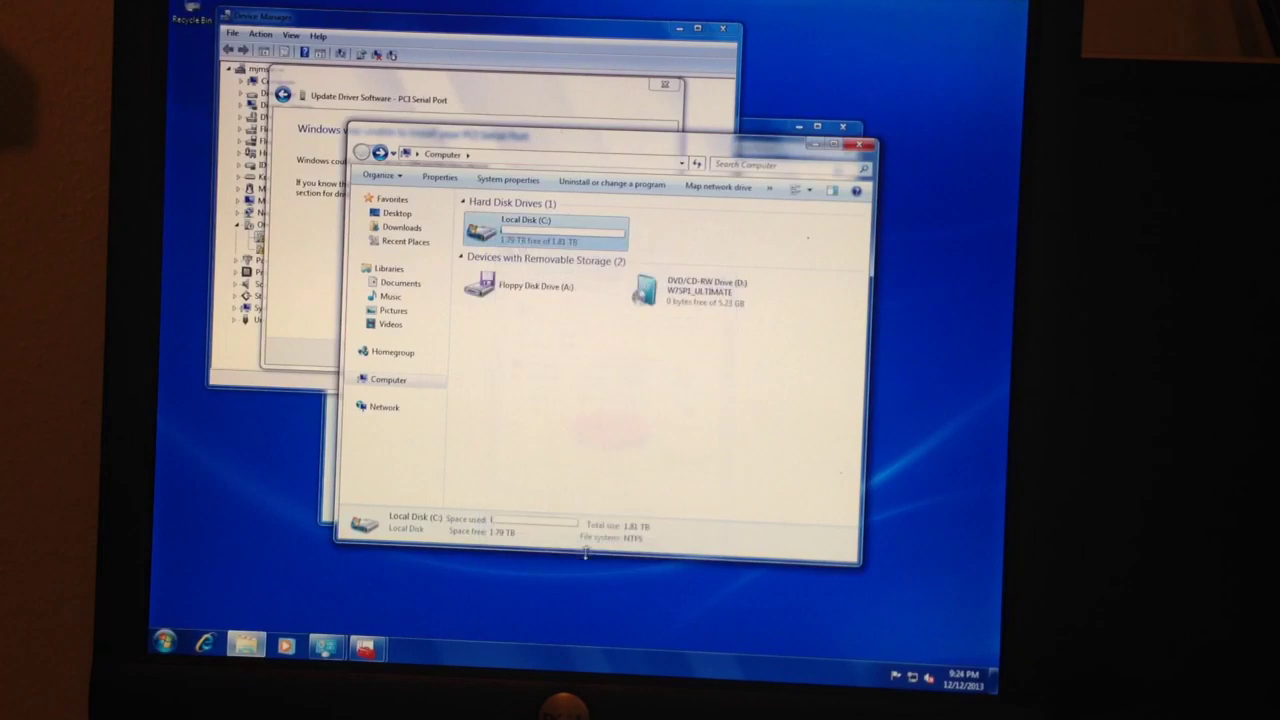
Close Explorer, the failed PCI Serial Port driver notice, Device Manager and the System window.
click(852, 146)
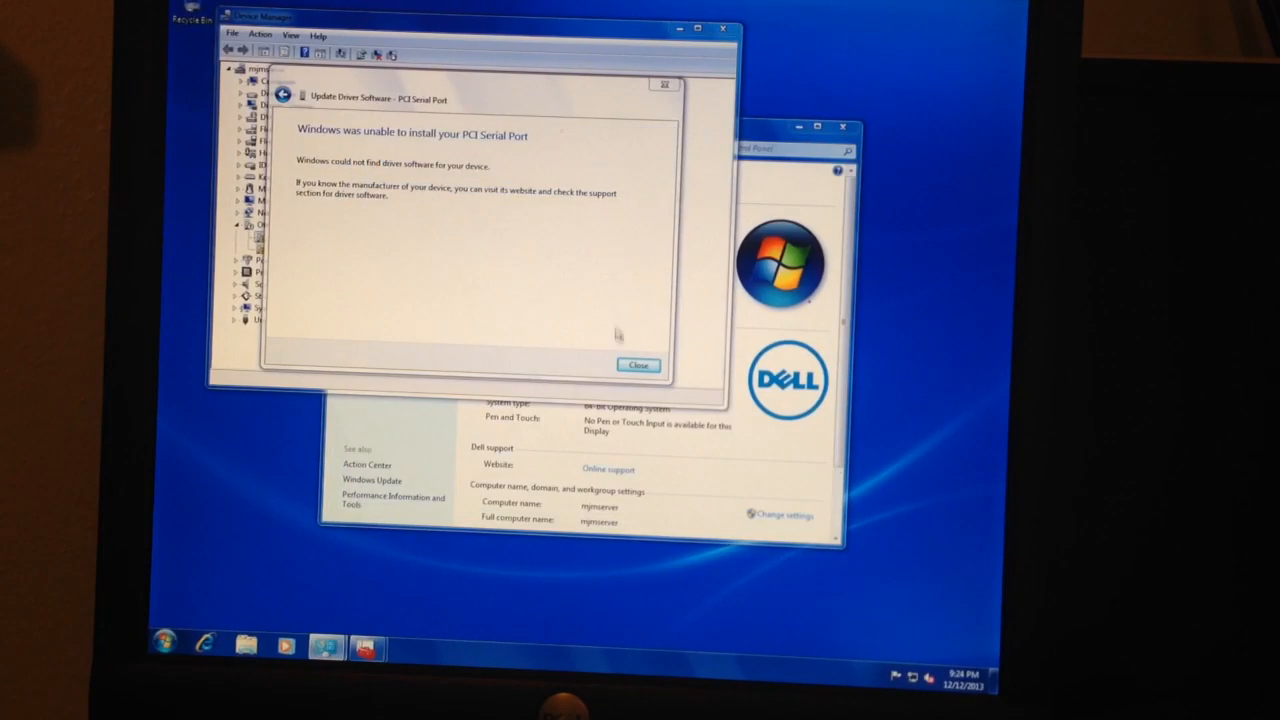
click(645, 367)
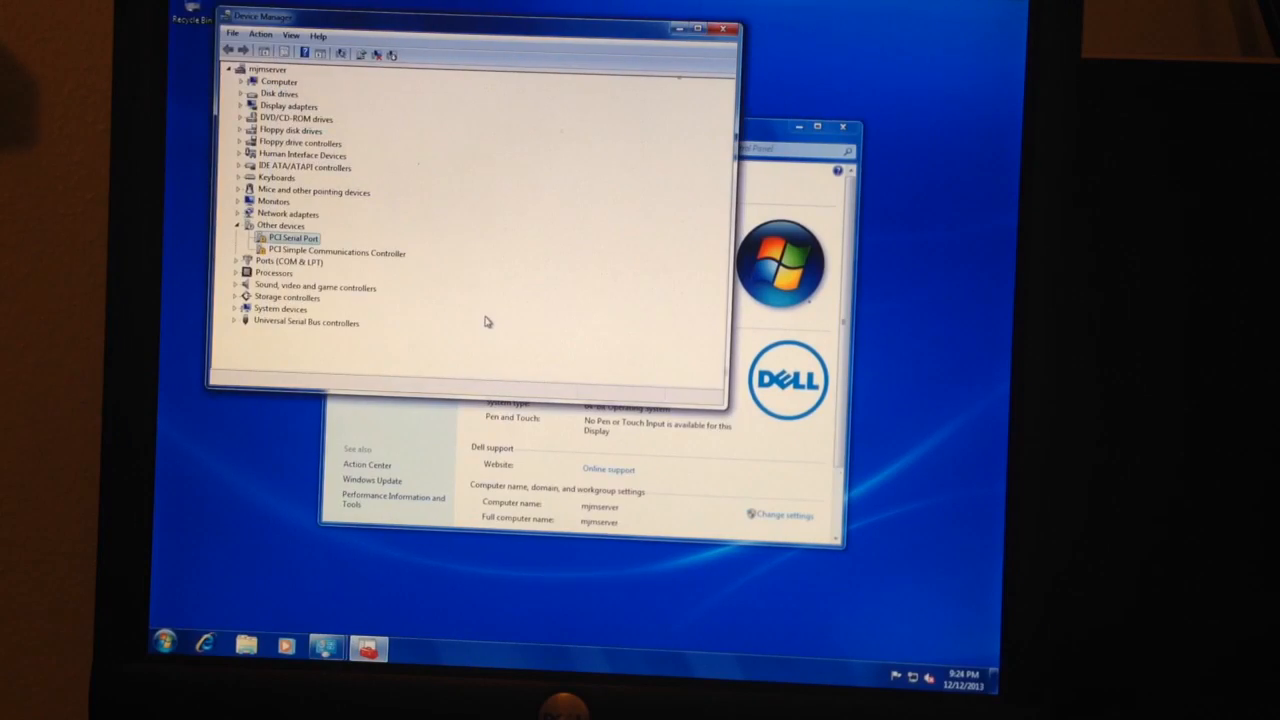
click(723, 28)
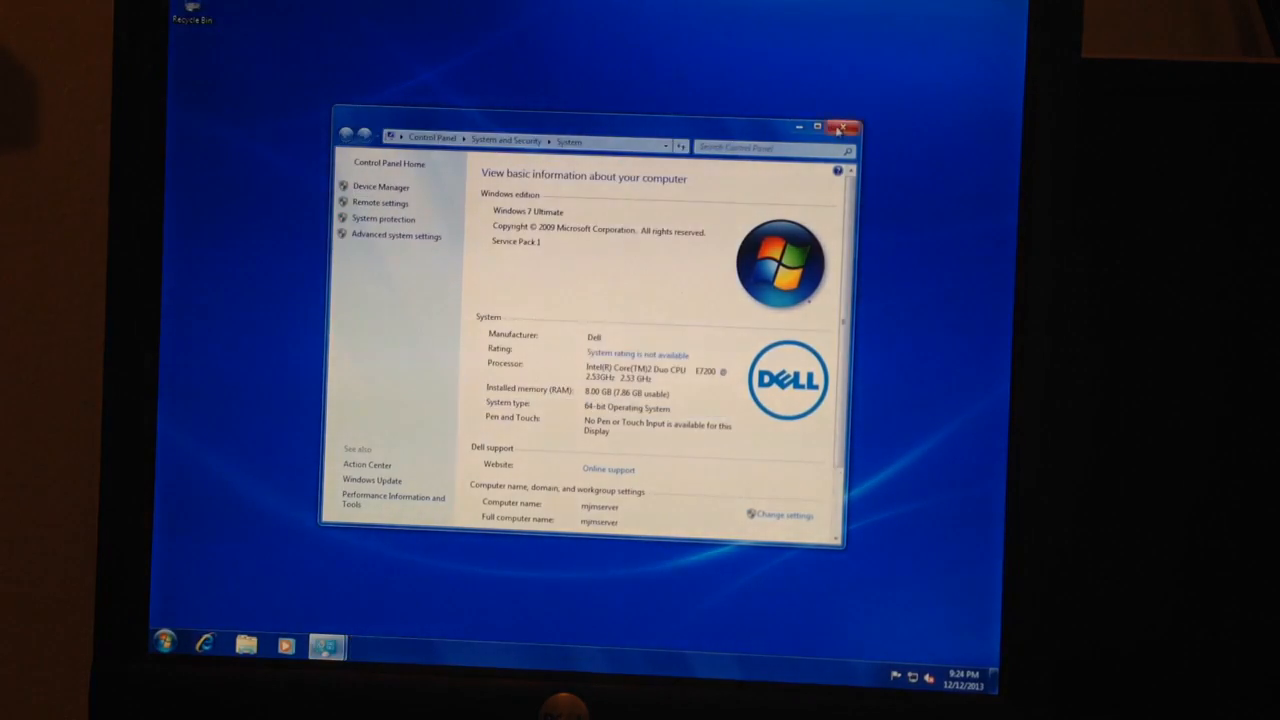
click(846, 118)
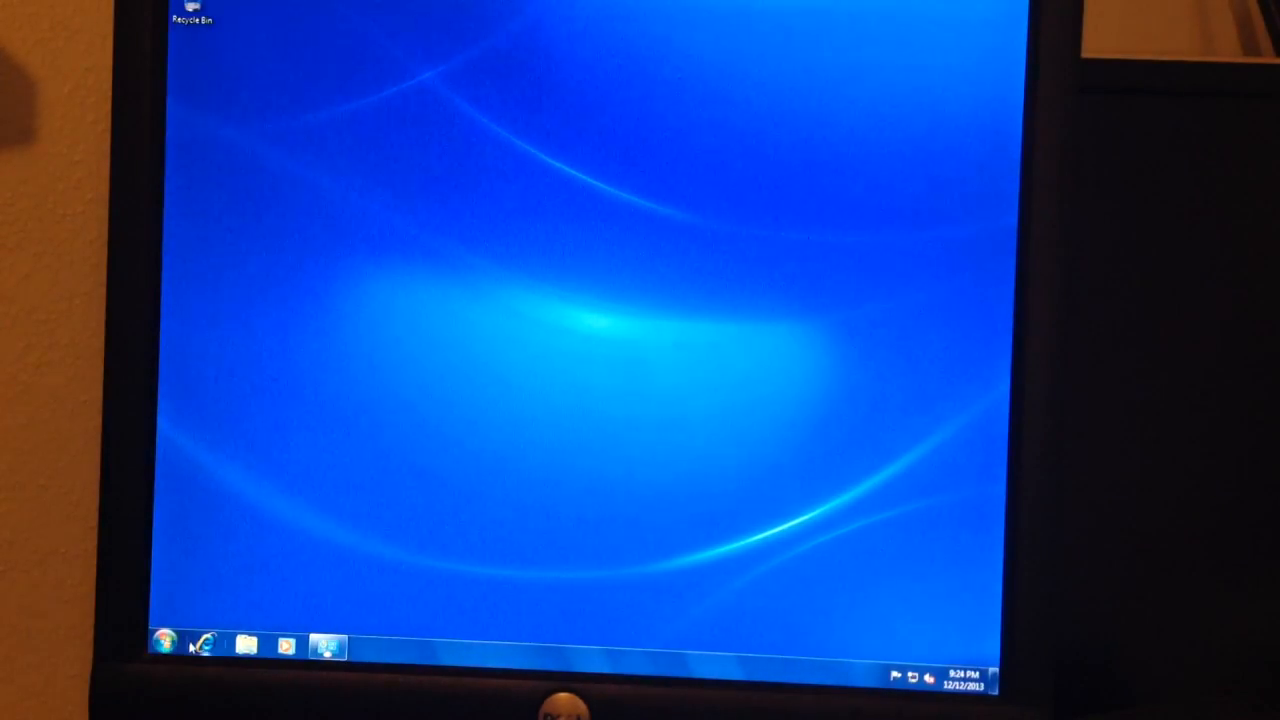
Browse to support.dell.com in a maximized Internet Explorer window.
click(206, 642)
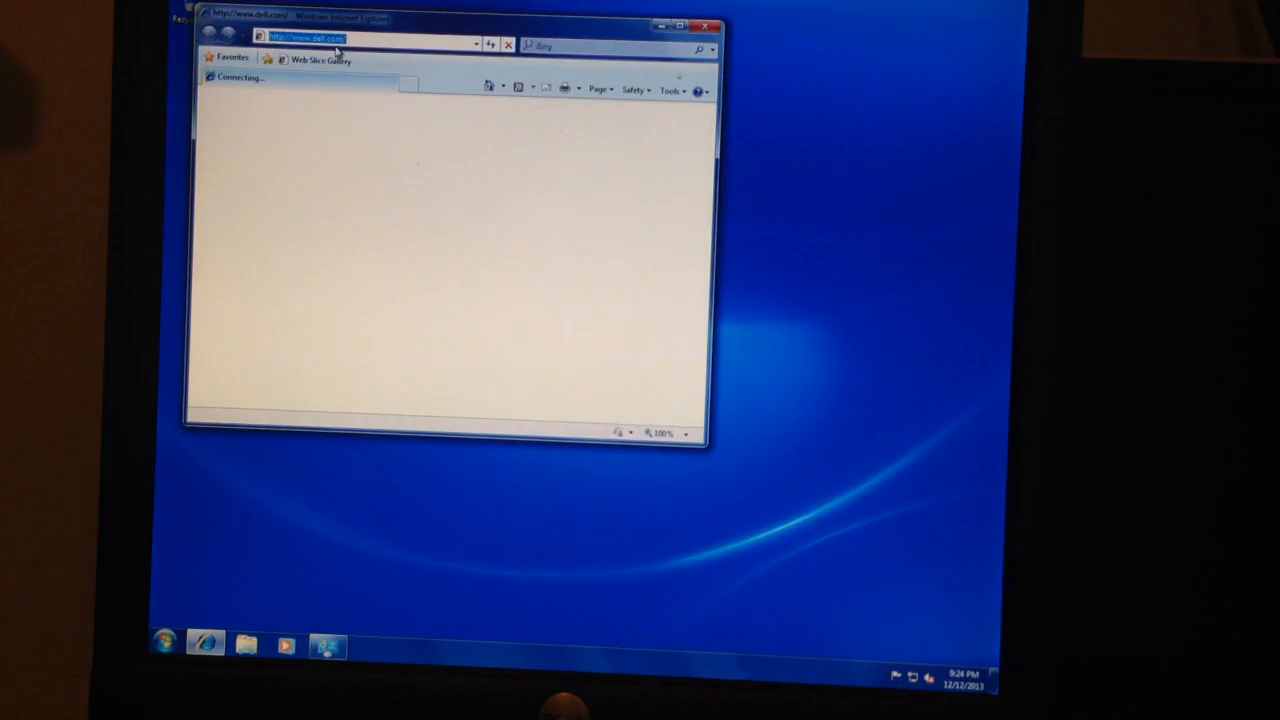
text(support.dell.co)
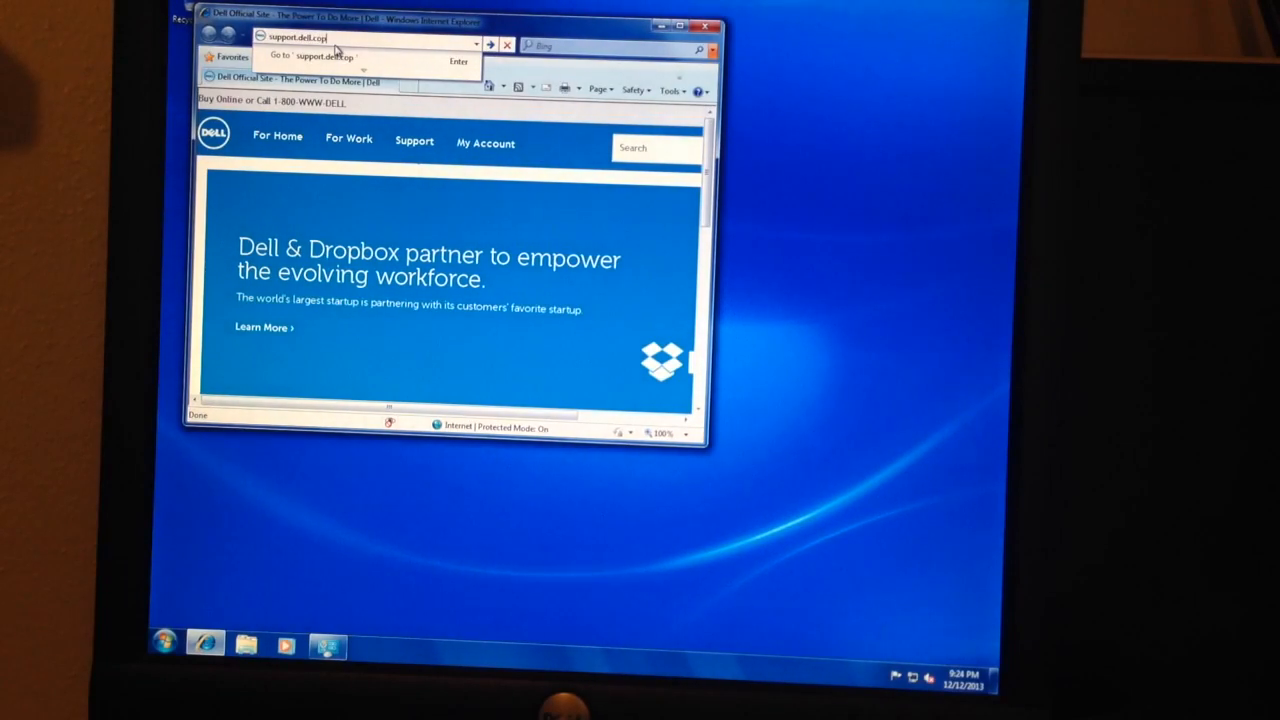
text(m)
key(Return)
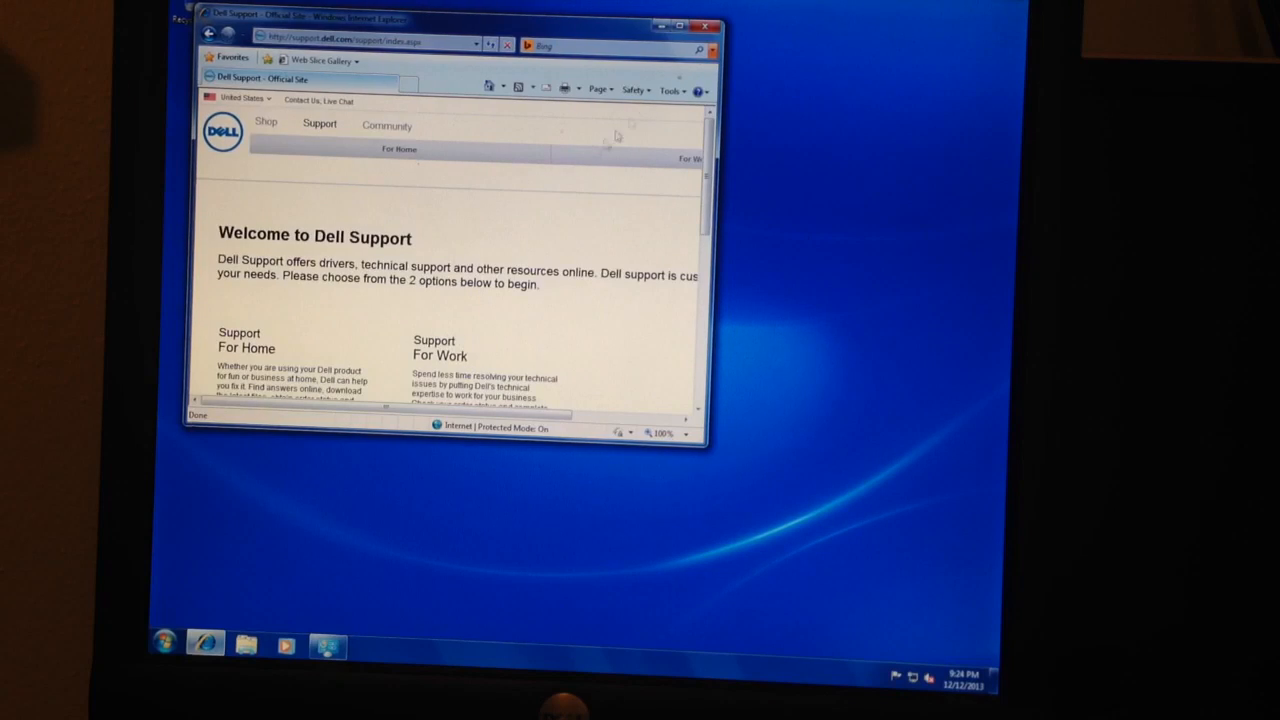
click(679, 26)
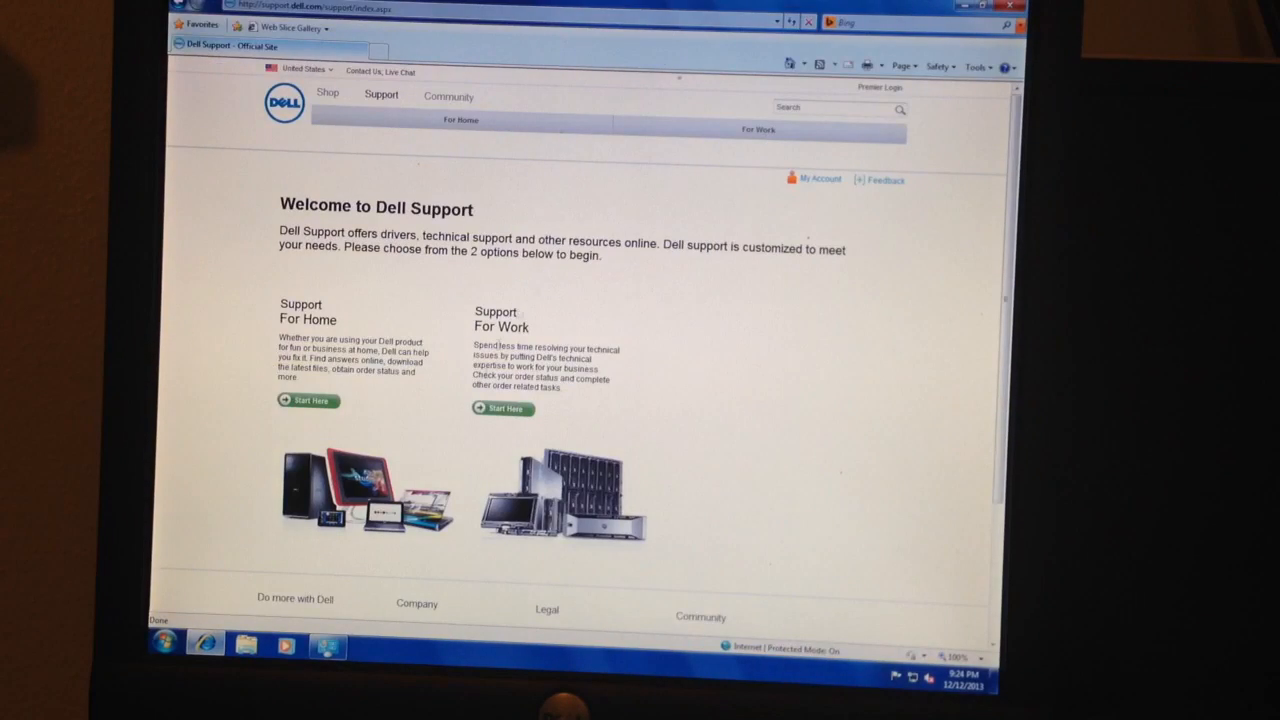
Enter Support For Work via Start Here, decline the feedback survey and focus the Service Tag field.
click(505, 408)
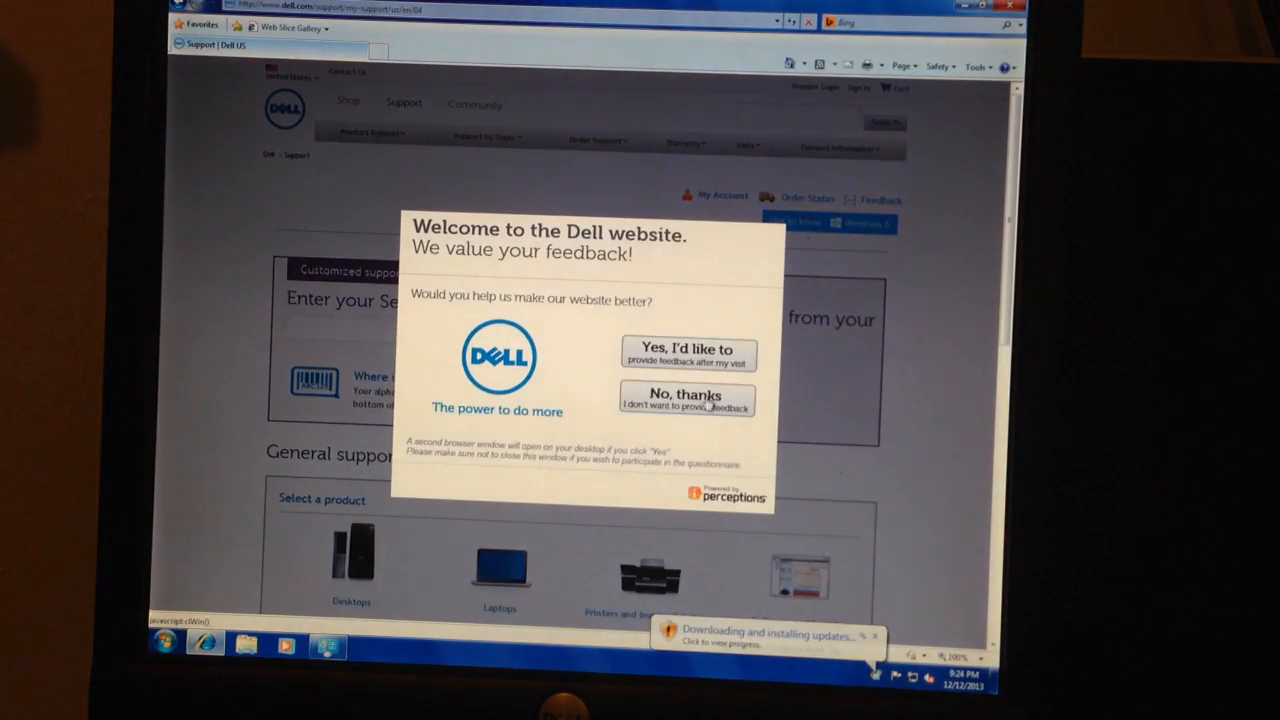
click(700, 398)
click(343, 330)
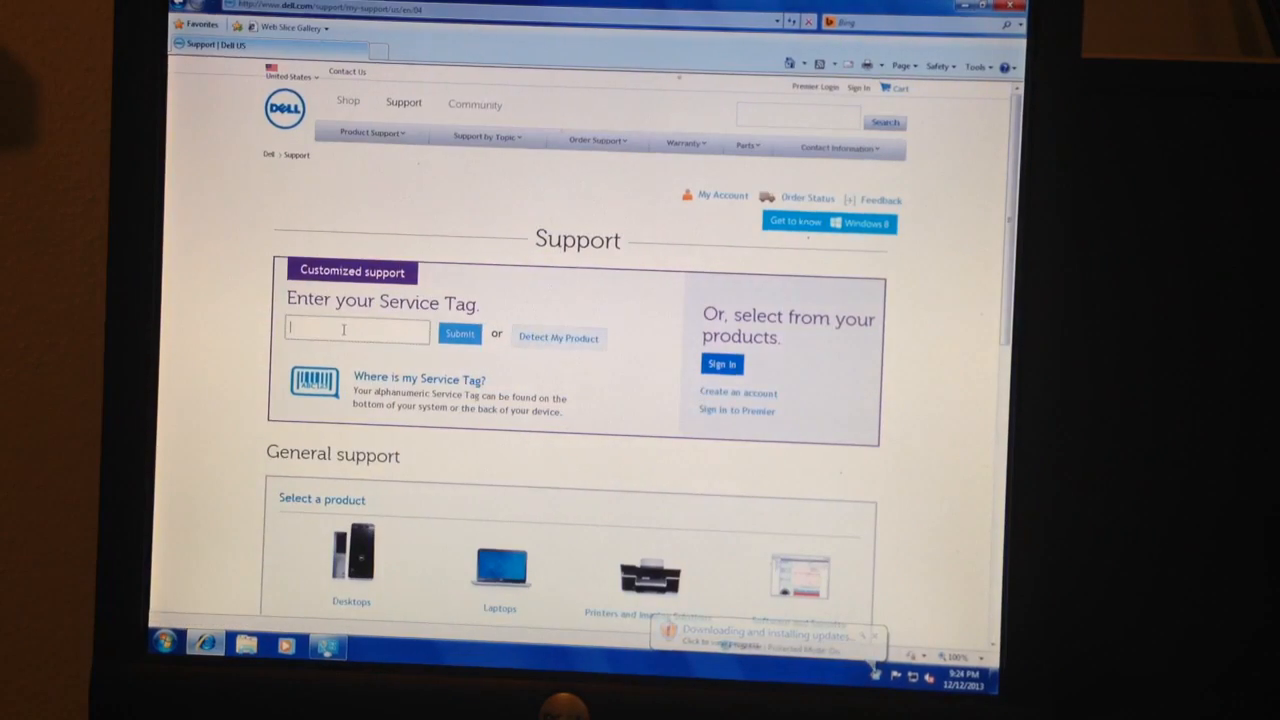